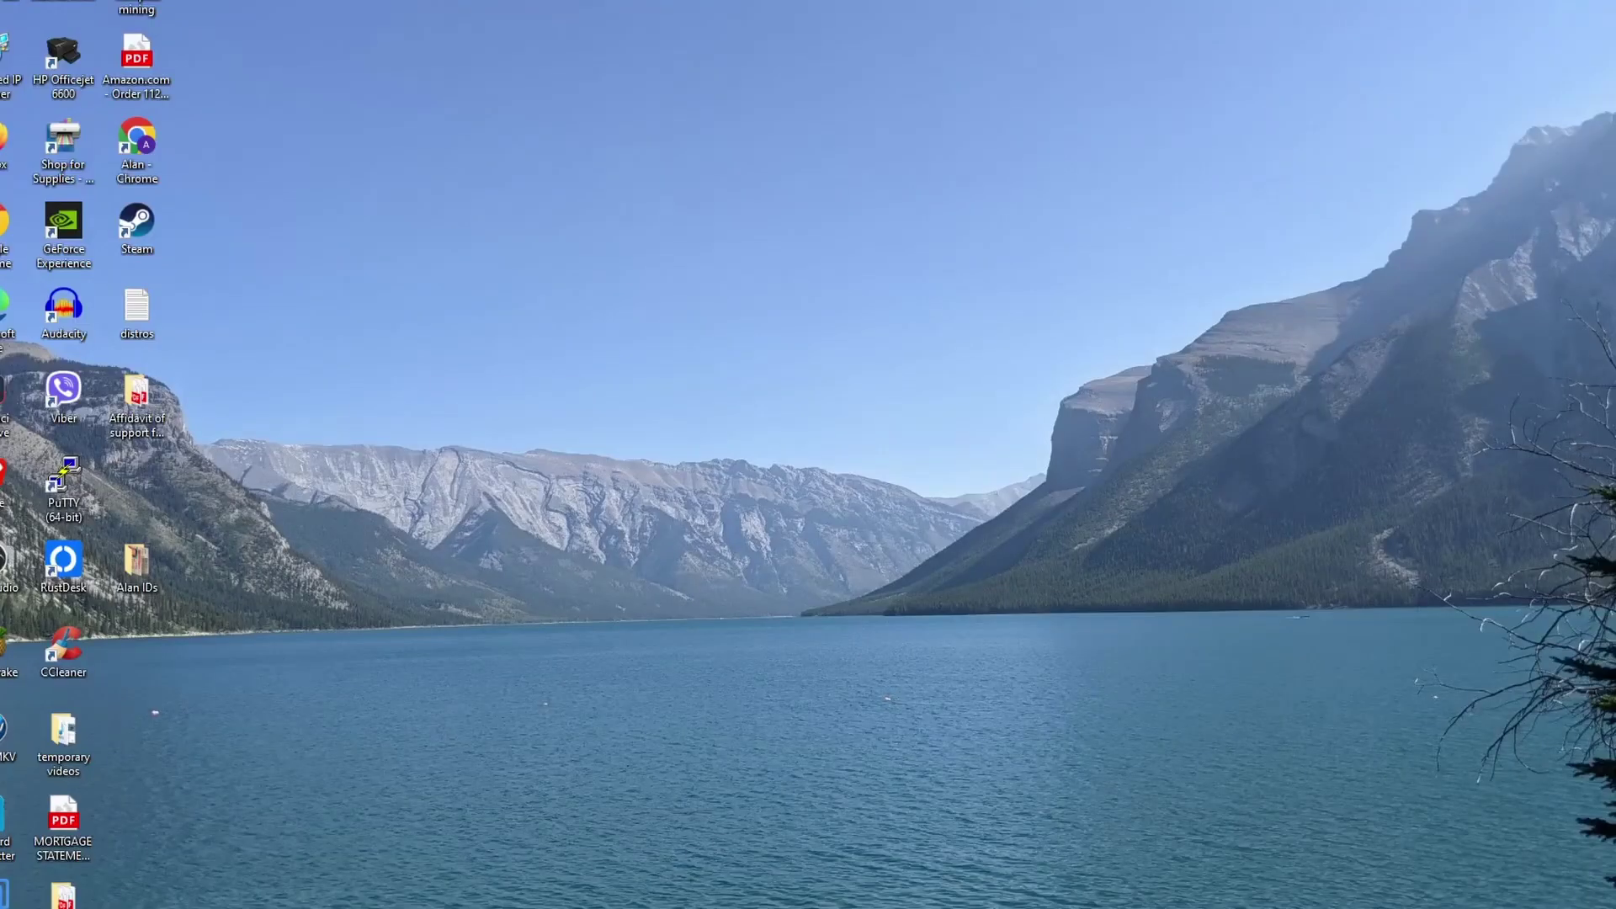
- Search the system for the Create and format hard disk partitions tool, open it, and move its window clear of the desktop shortcuts
{"action": "key", "text": "super"}
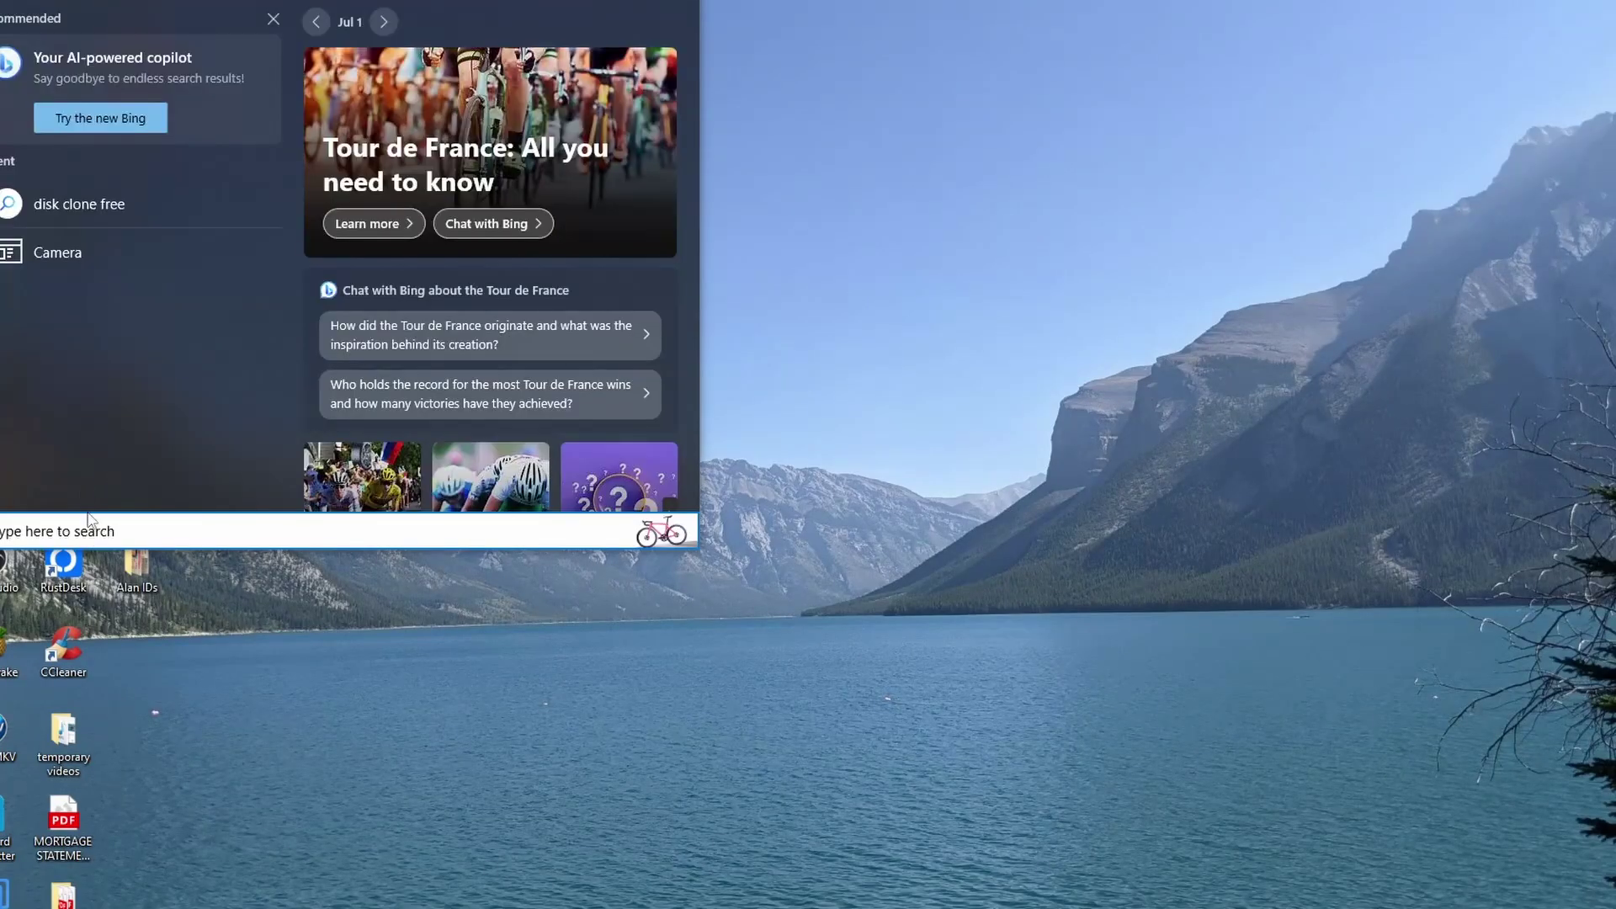
{"action": "type", "text": "creat"}
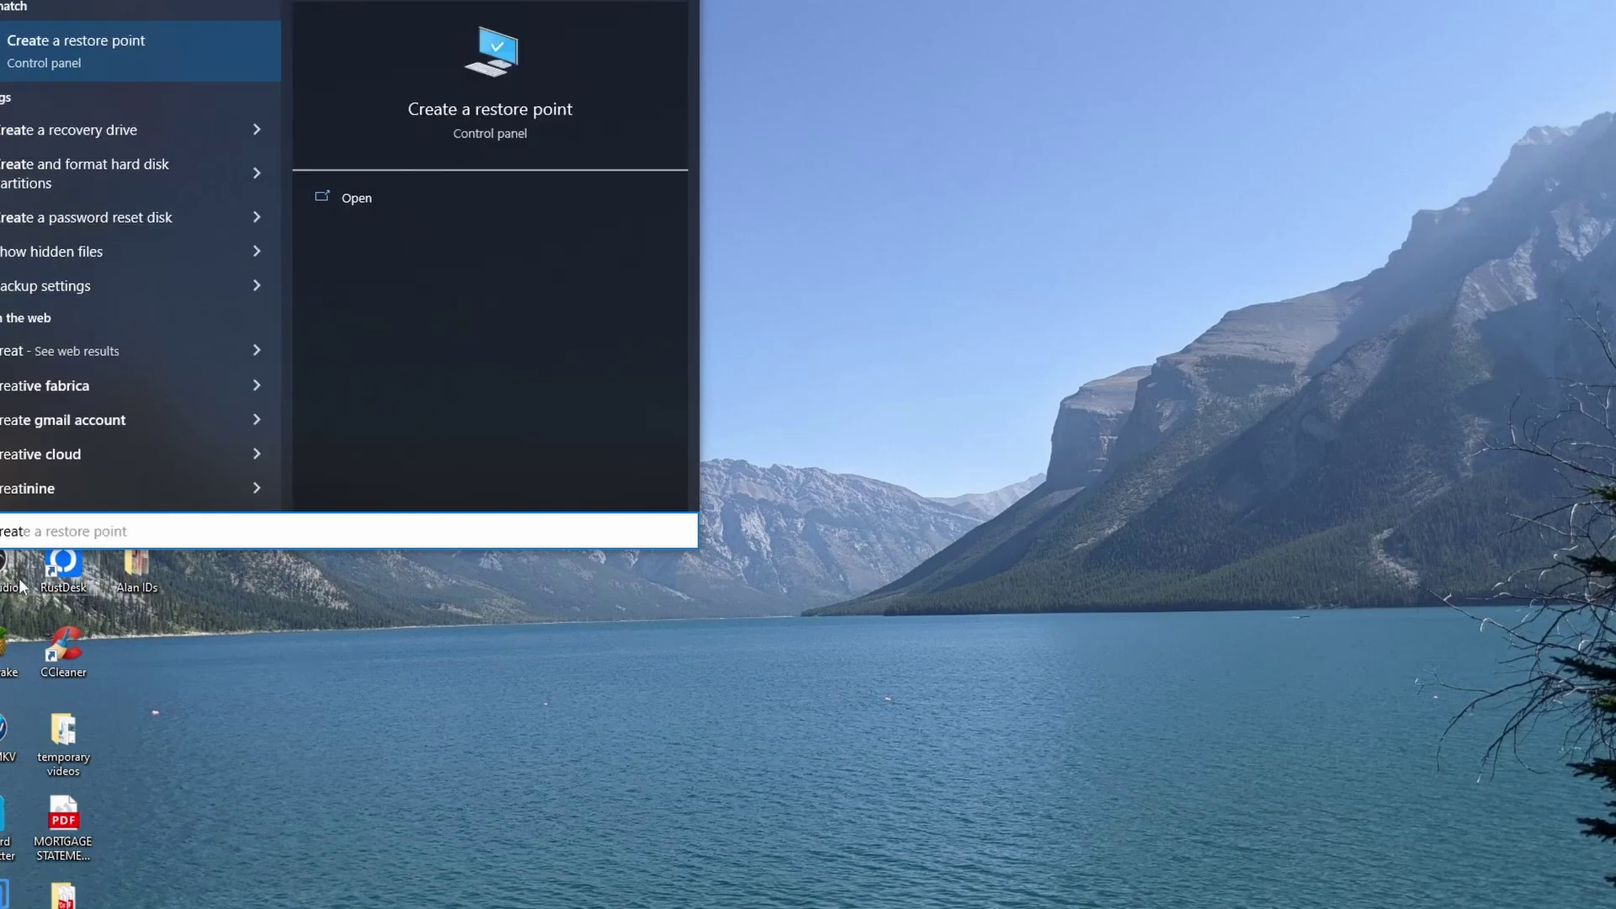
{"action": "left_click", "coordinate": [74, 180]}
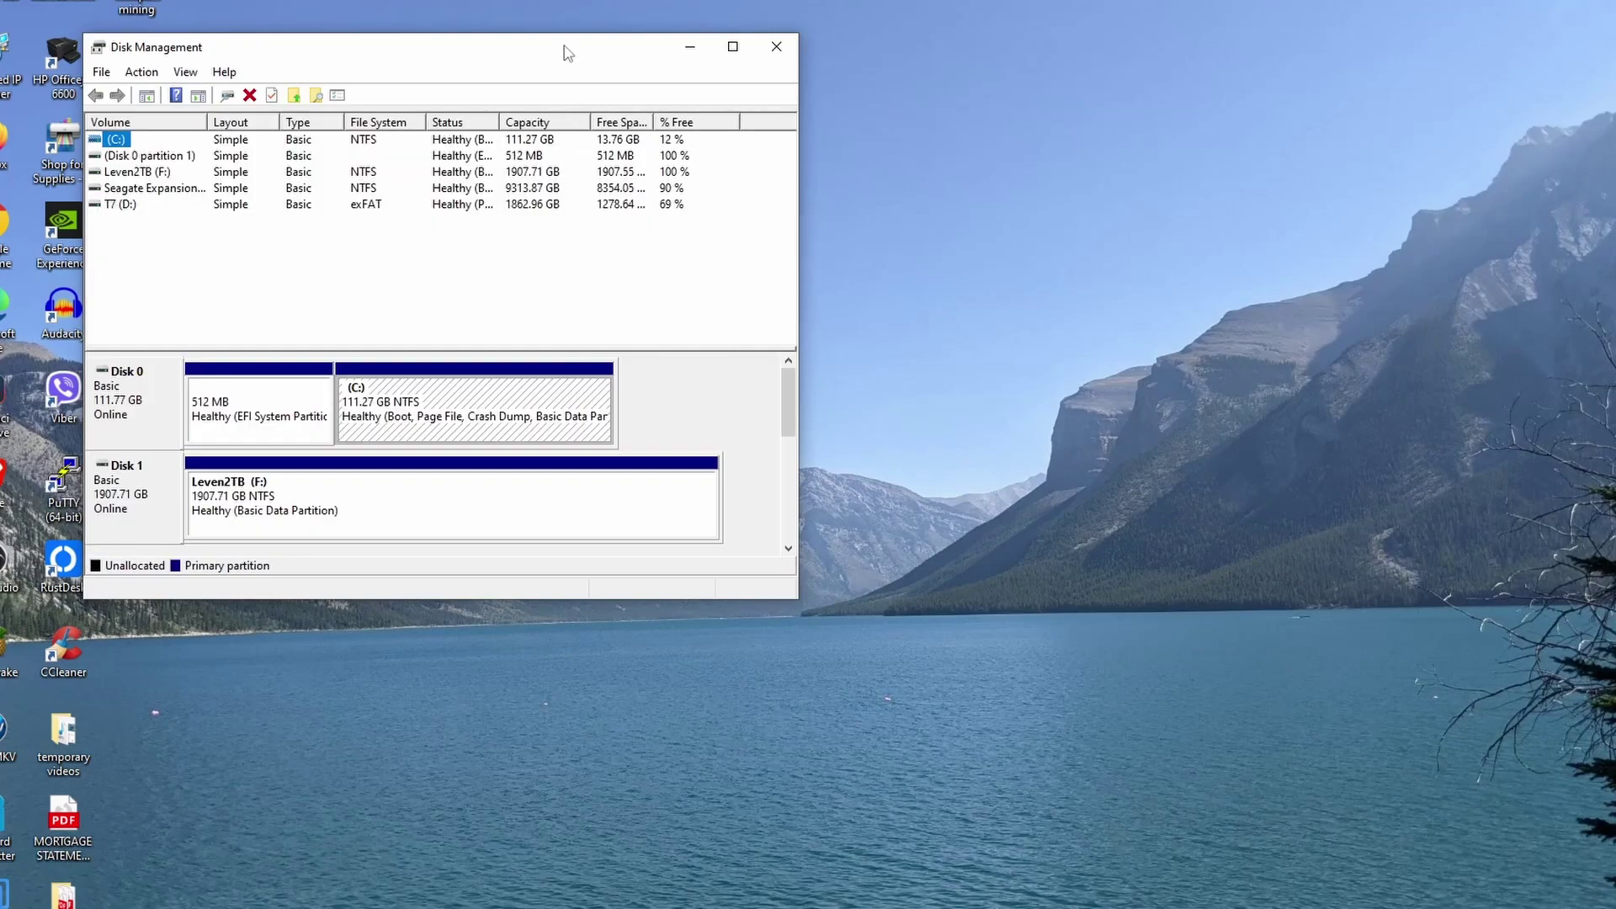
{"action": "left_click_drag", "start_coordinate": [569, 53], "coordinate": [728, 11]}
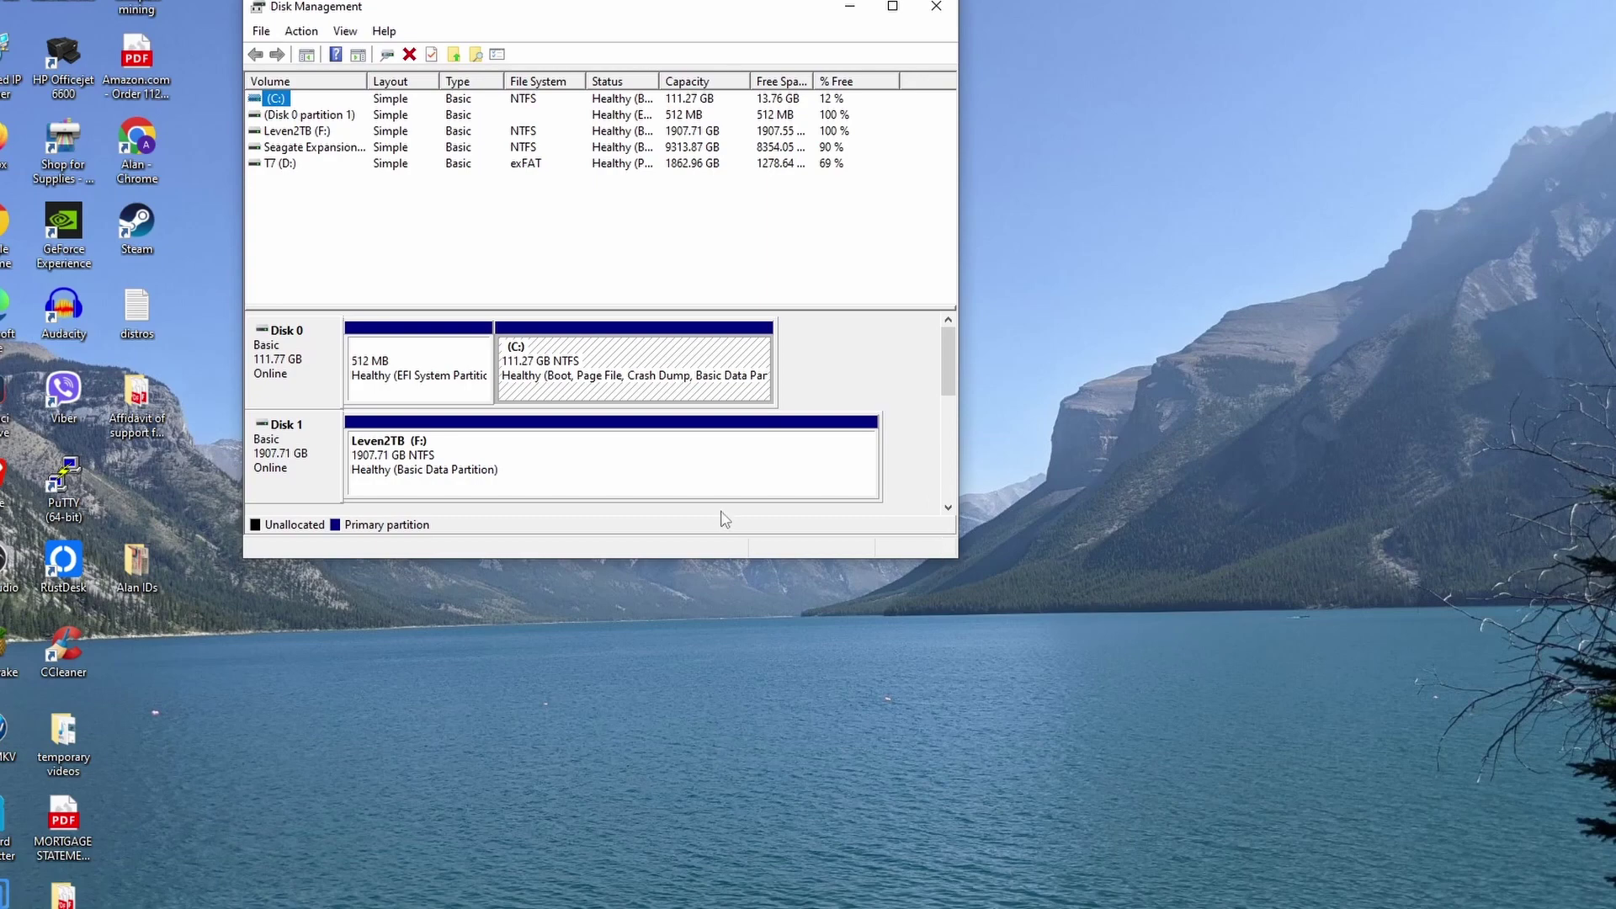
- Examine the Leven2TB (F:) volume and the Disk 0 and Disk 1 entries in Disk Management, then close it
{"action": "left_click", "coordinate": [595, 490]}
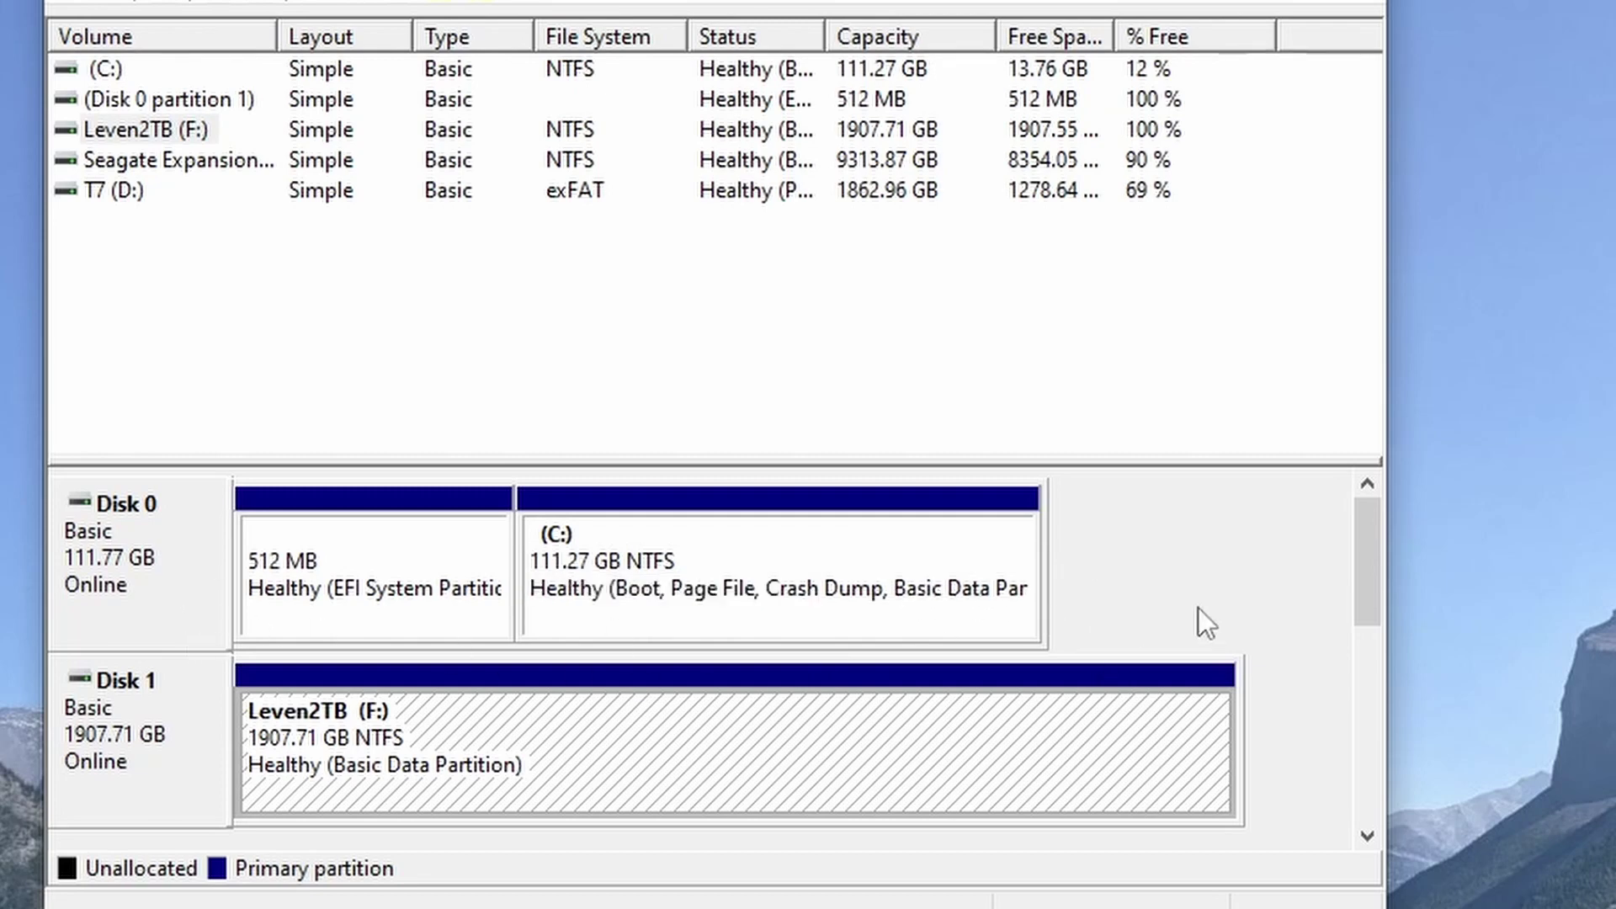
{"action": "left_click", "coordinate": [205, 630]}
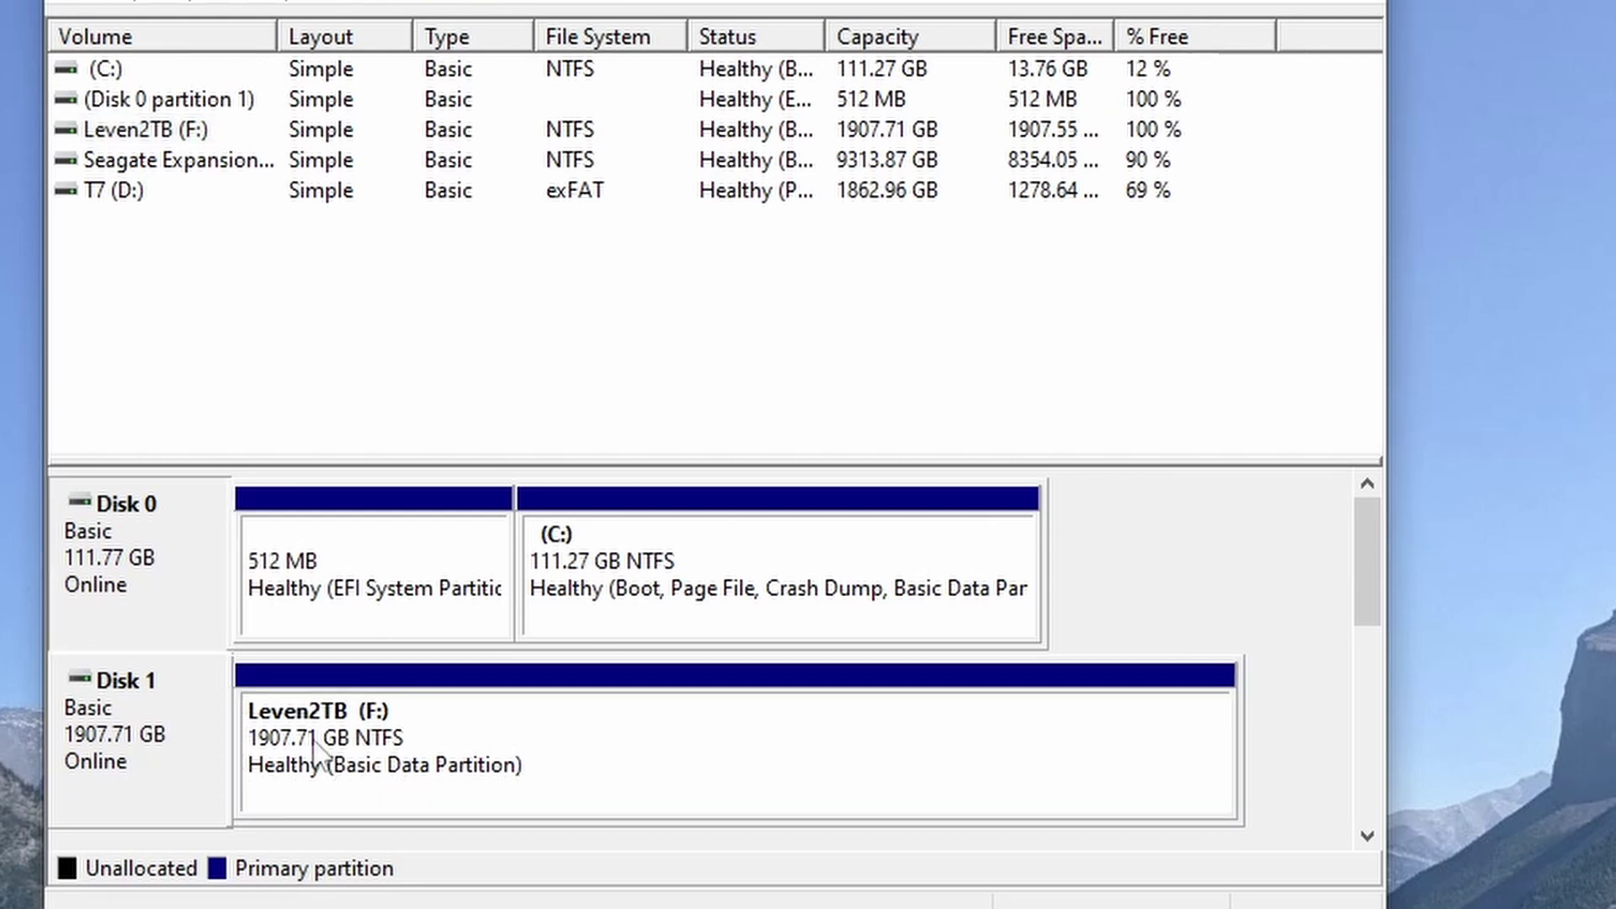
{"action": "left_click", "coordinate": [196, 790]}
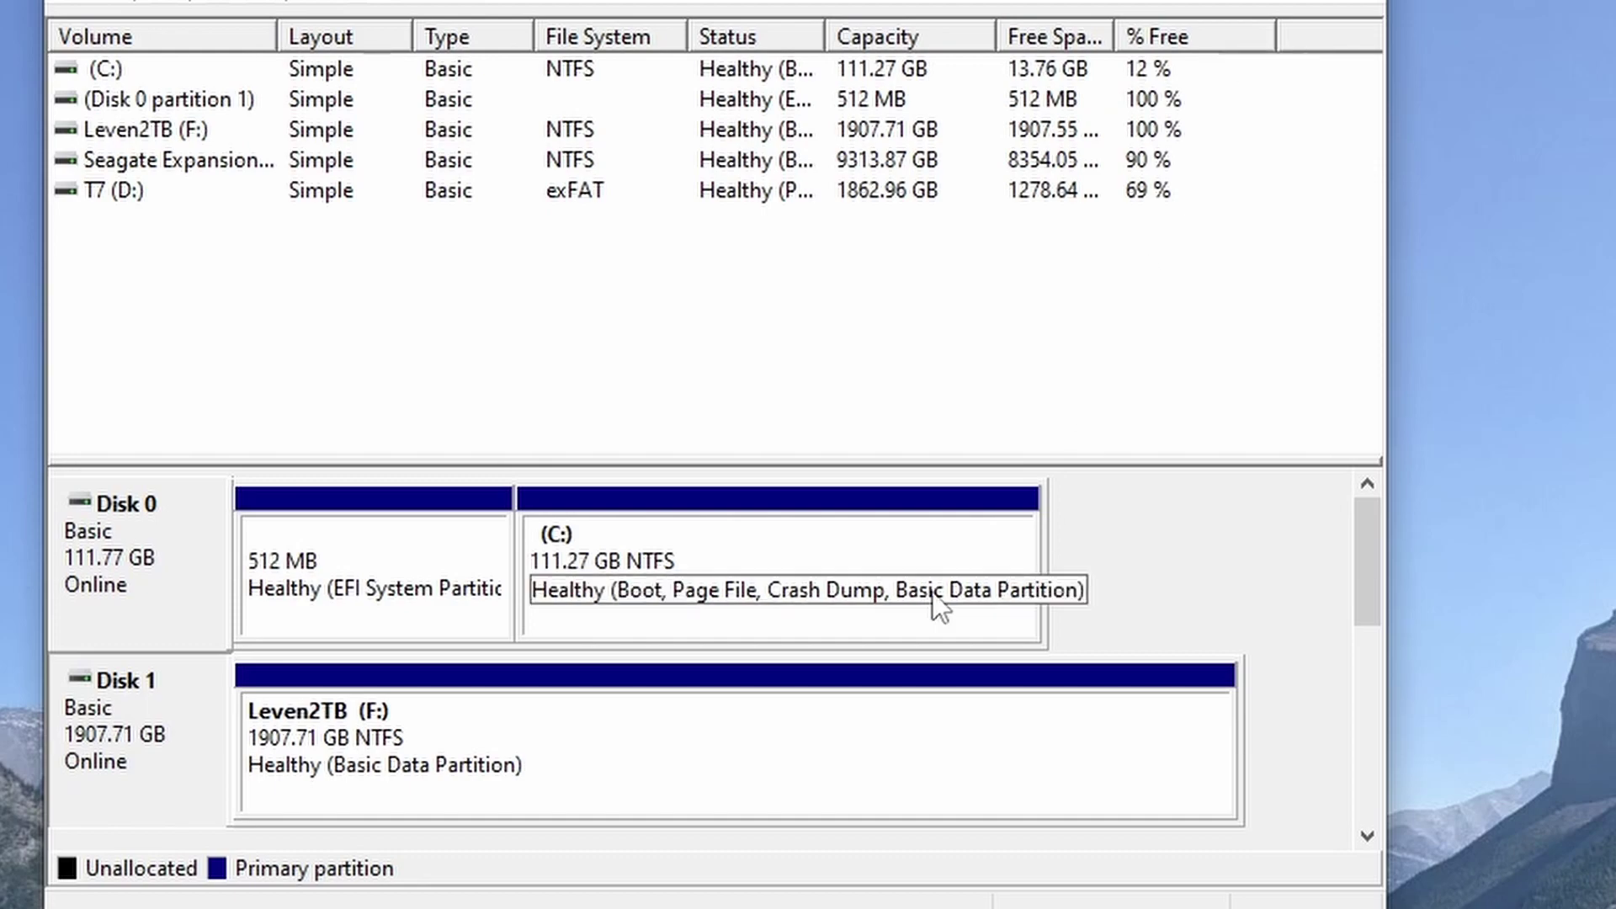
{"action": "left_click", "coordinate": [1347, 23]}
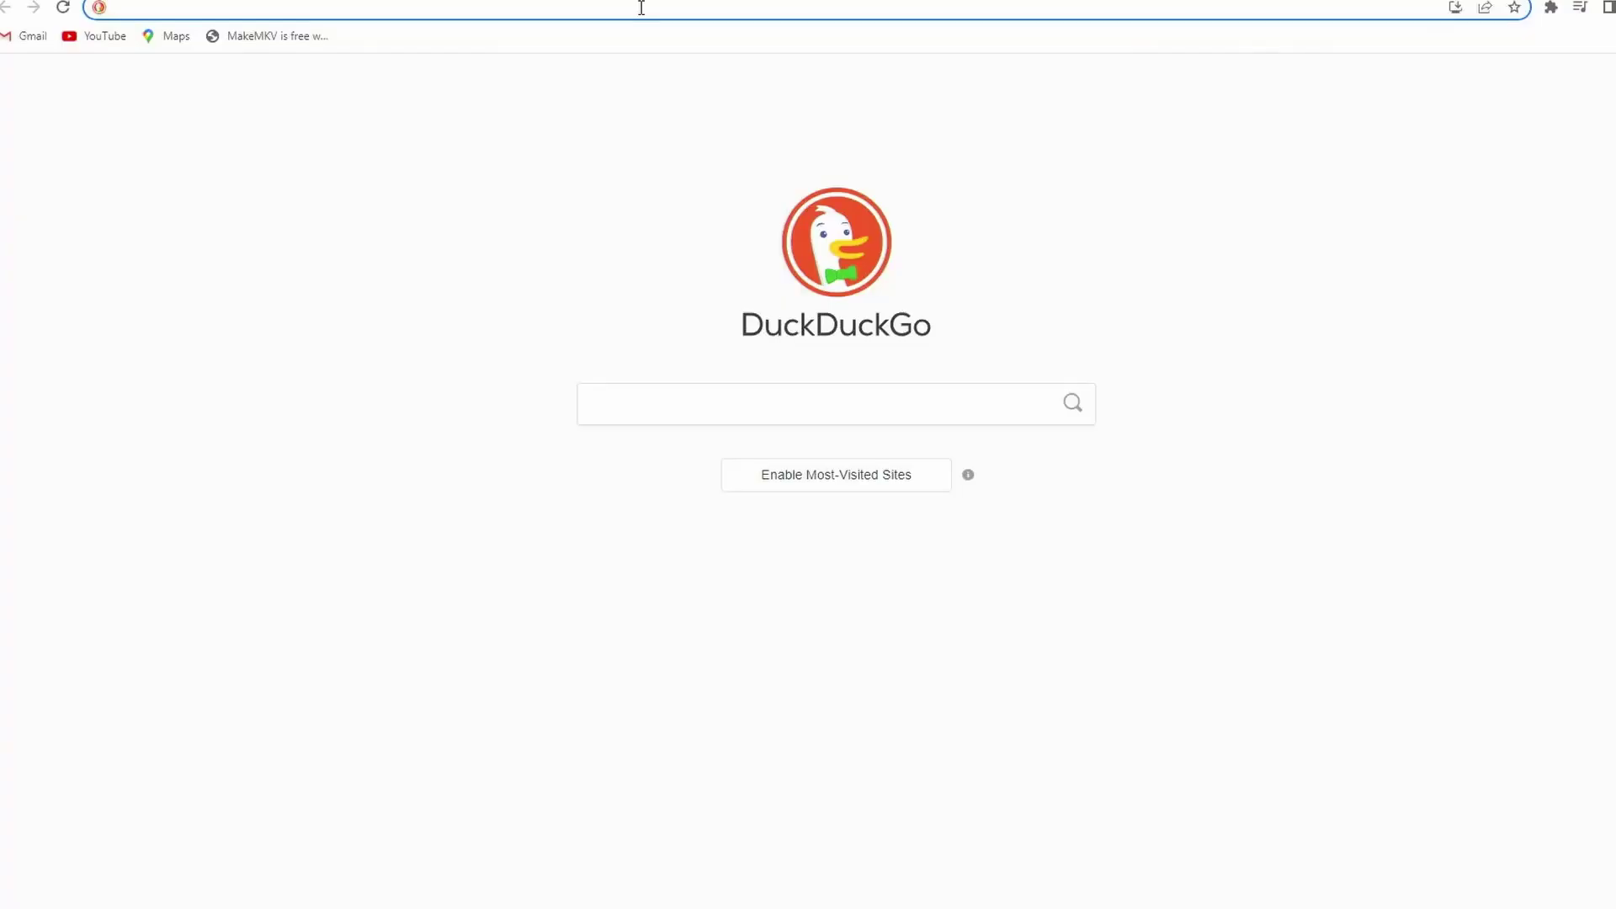
- Search the web for "gparted live" in the browser and open the GParted Live CD/USB/PXE/HD page on gparted.org
{"action": "left_click", "coordinate": [642, 8]}
{"action": "type", "text": "gparted"}
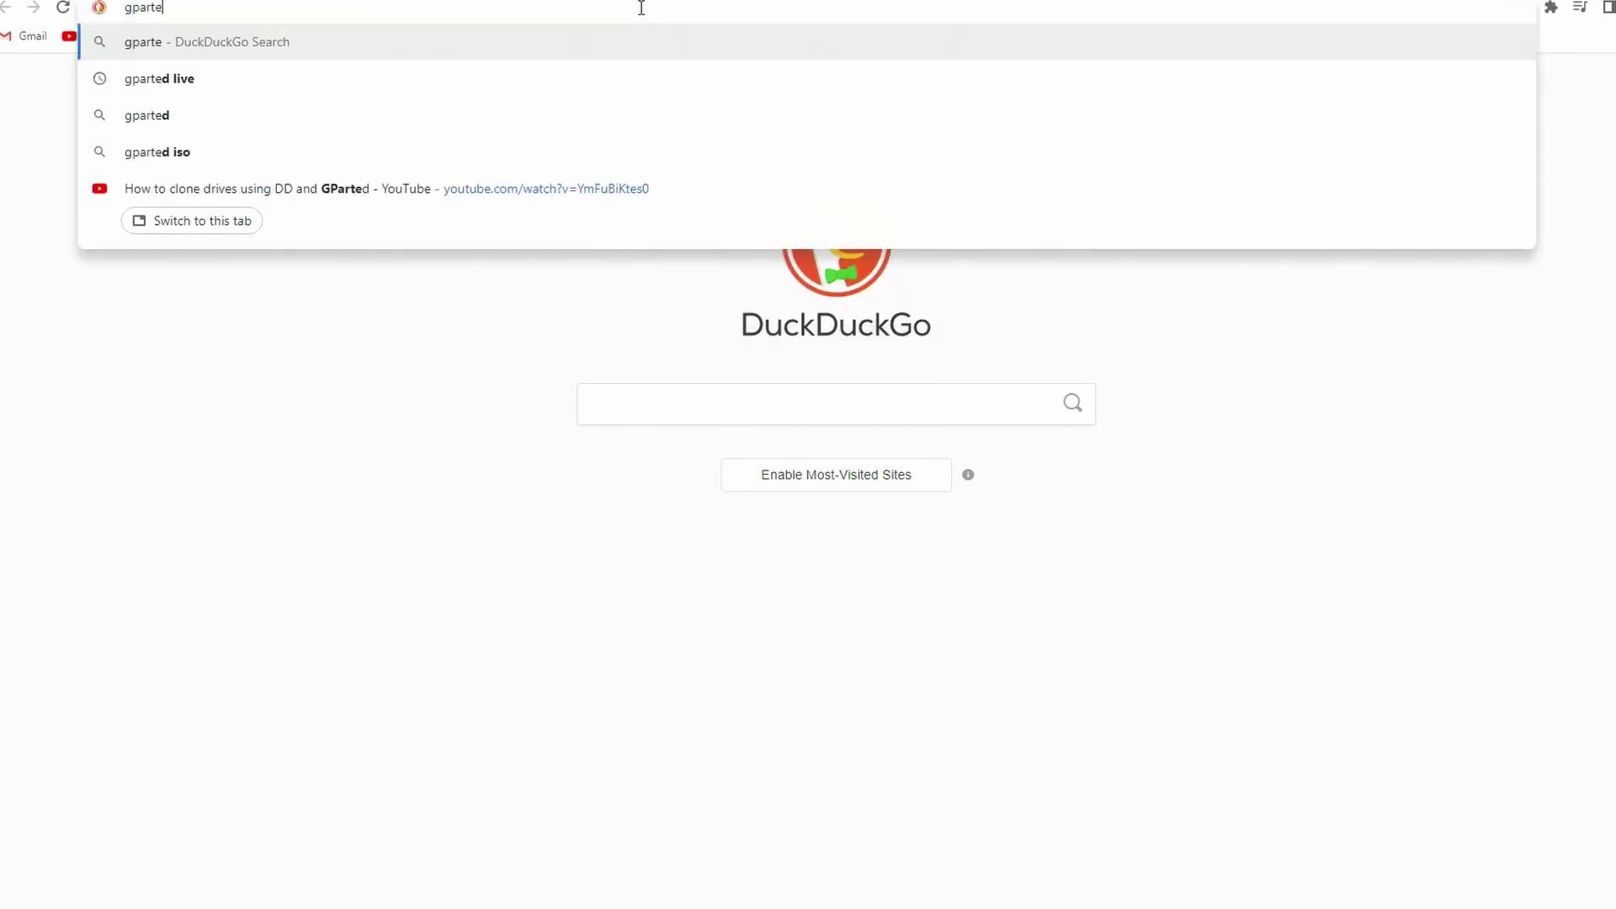
{"action": "left_click", "coordinate": [433, 88]}
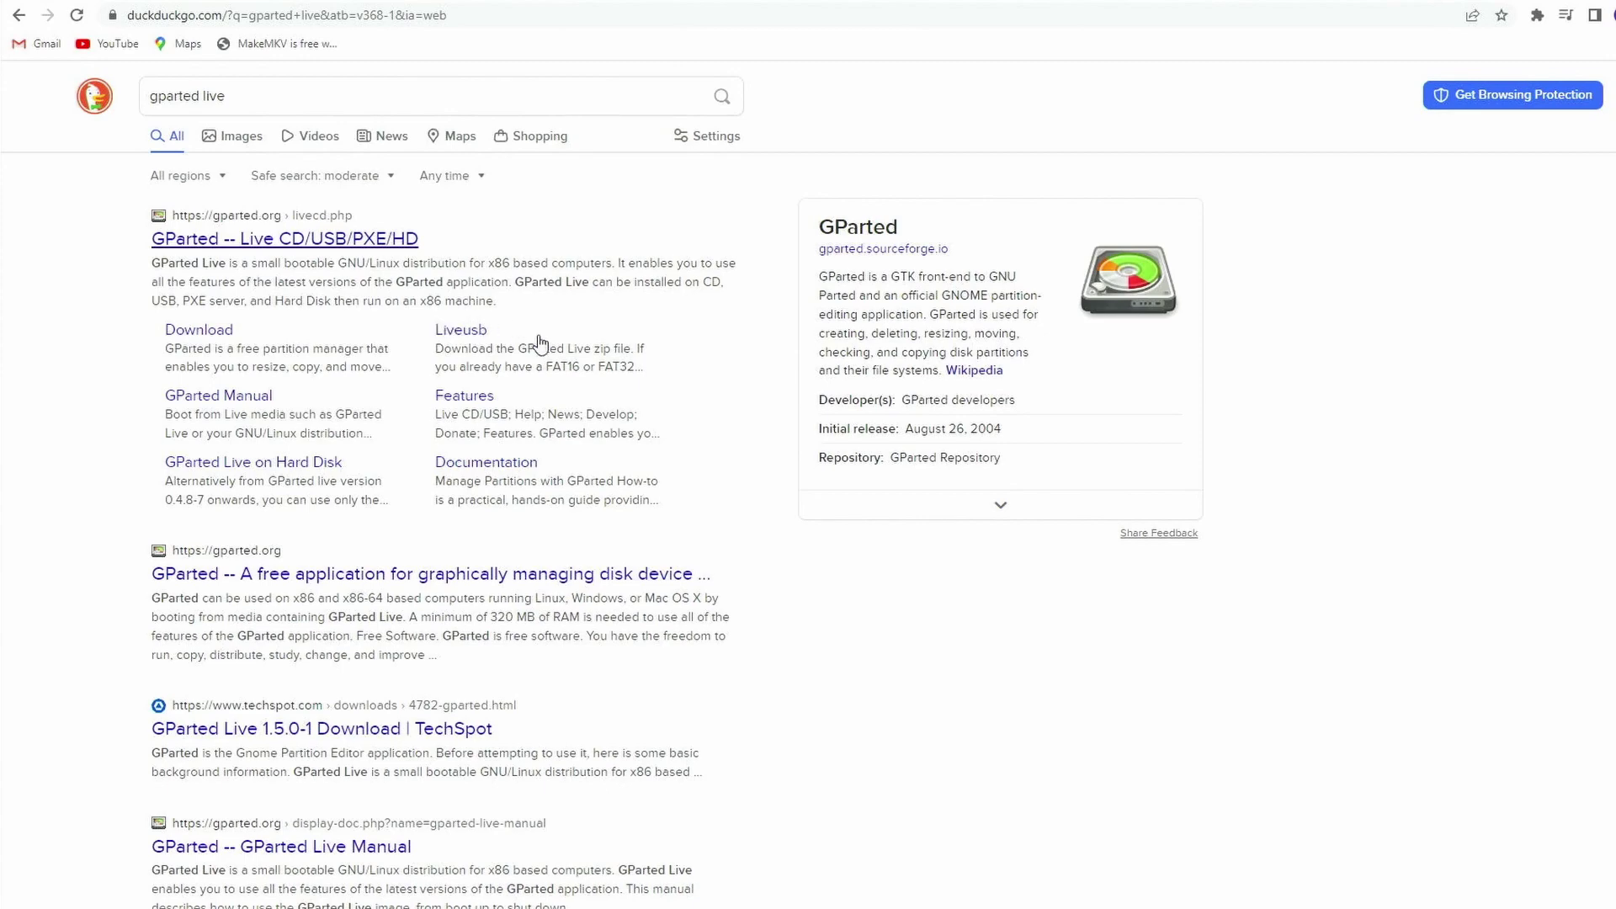
{"action": "left_click", "coordinate": [289, 245]}
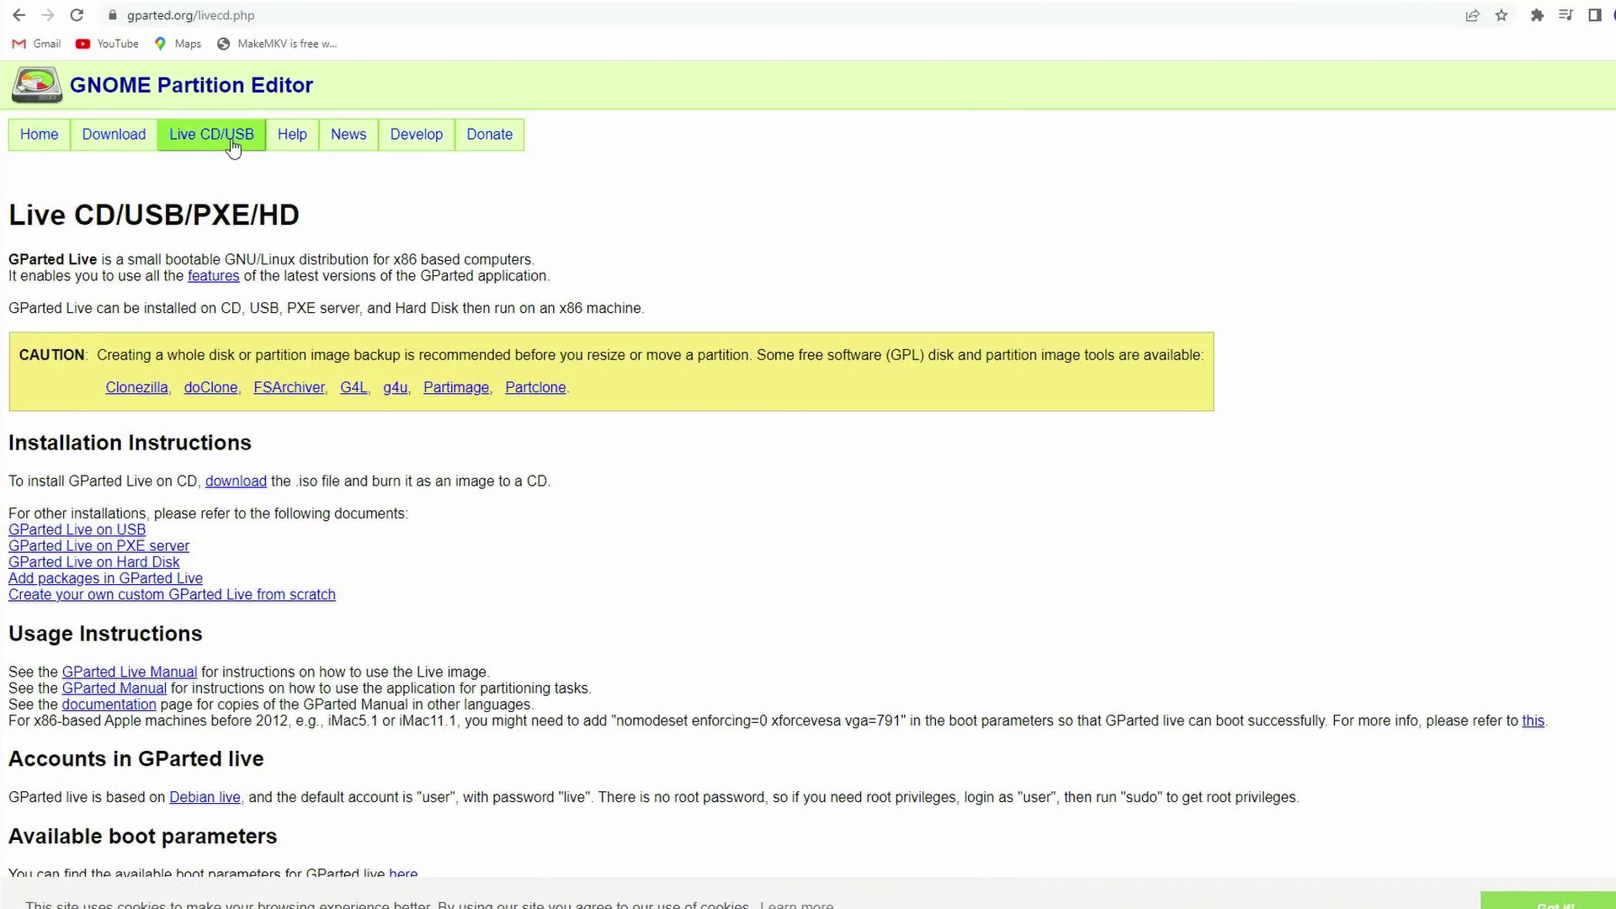
{"action": "left_click", "coordinate": [206, 146]}
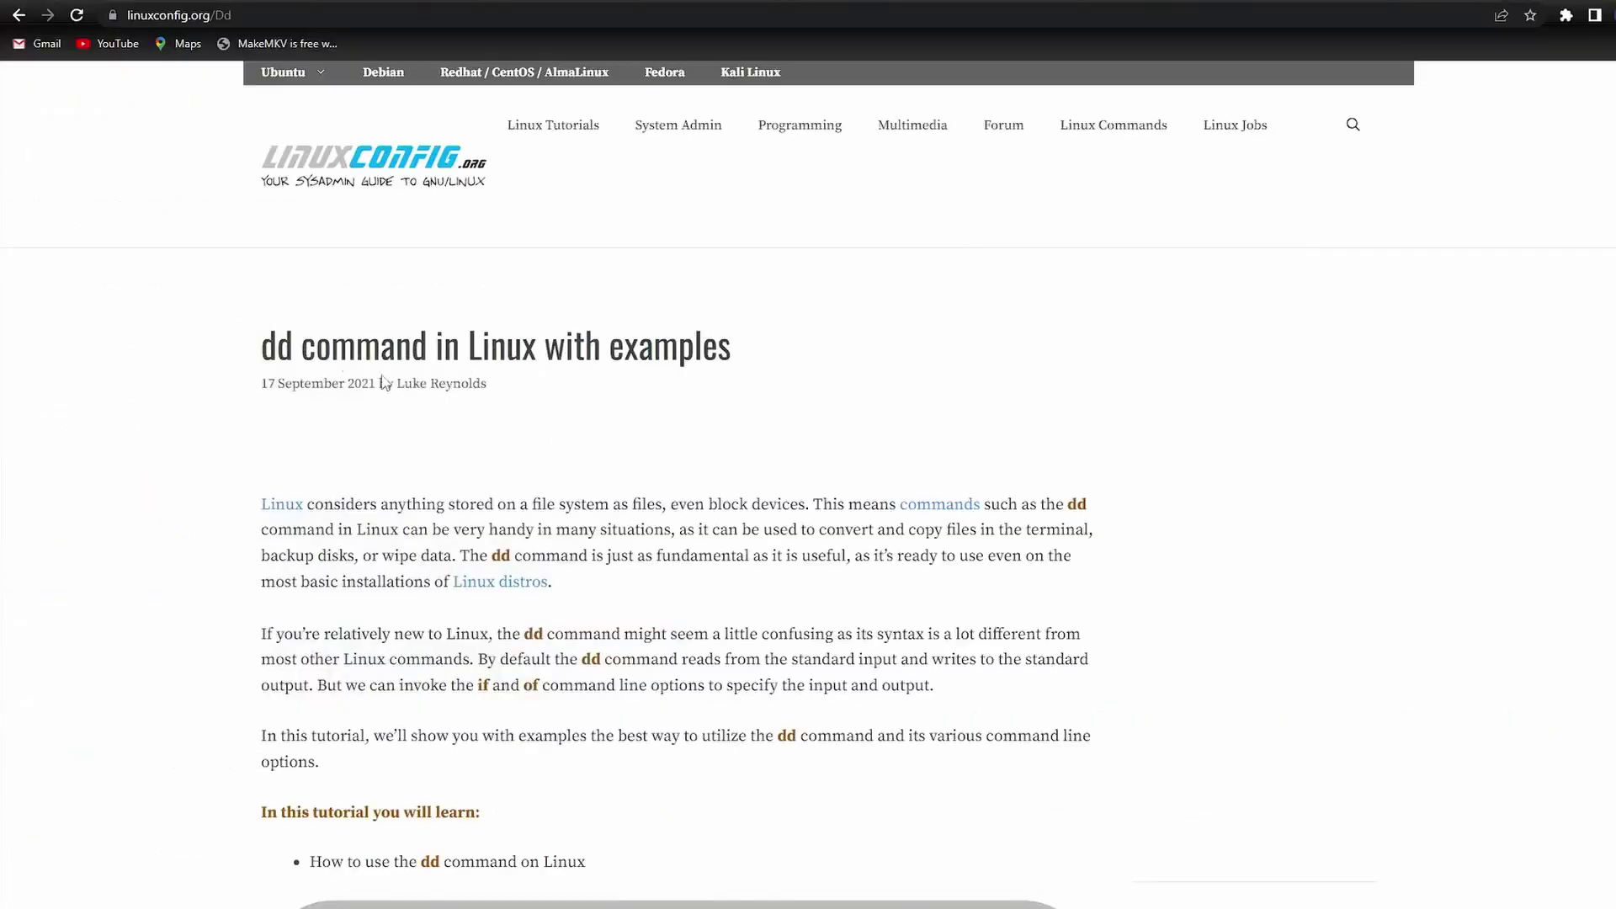
- Skim the linuxconfig.org article on the dd command and download the gparted-live-1.5.0-1-amd64.iso image from the GParted downloads page
{"action": "scroll", "coordinate": [653, 396], "scroll_direction": "down", "scroll_amount": 2}
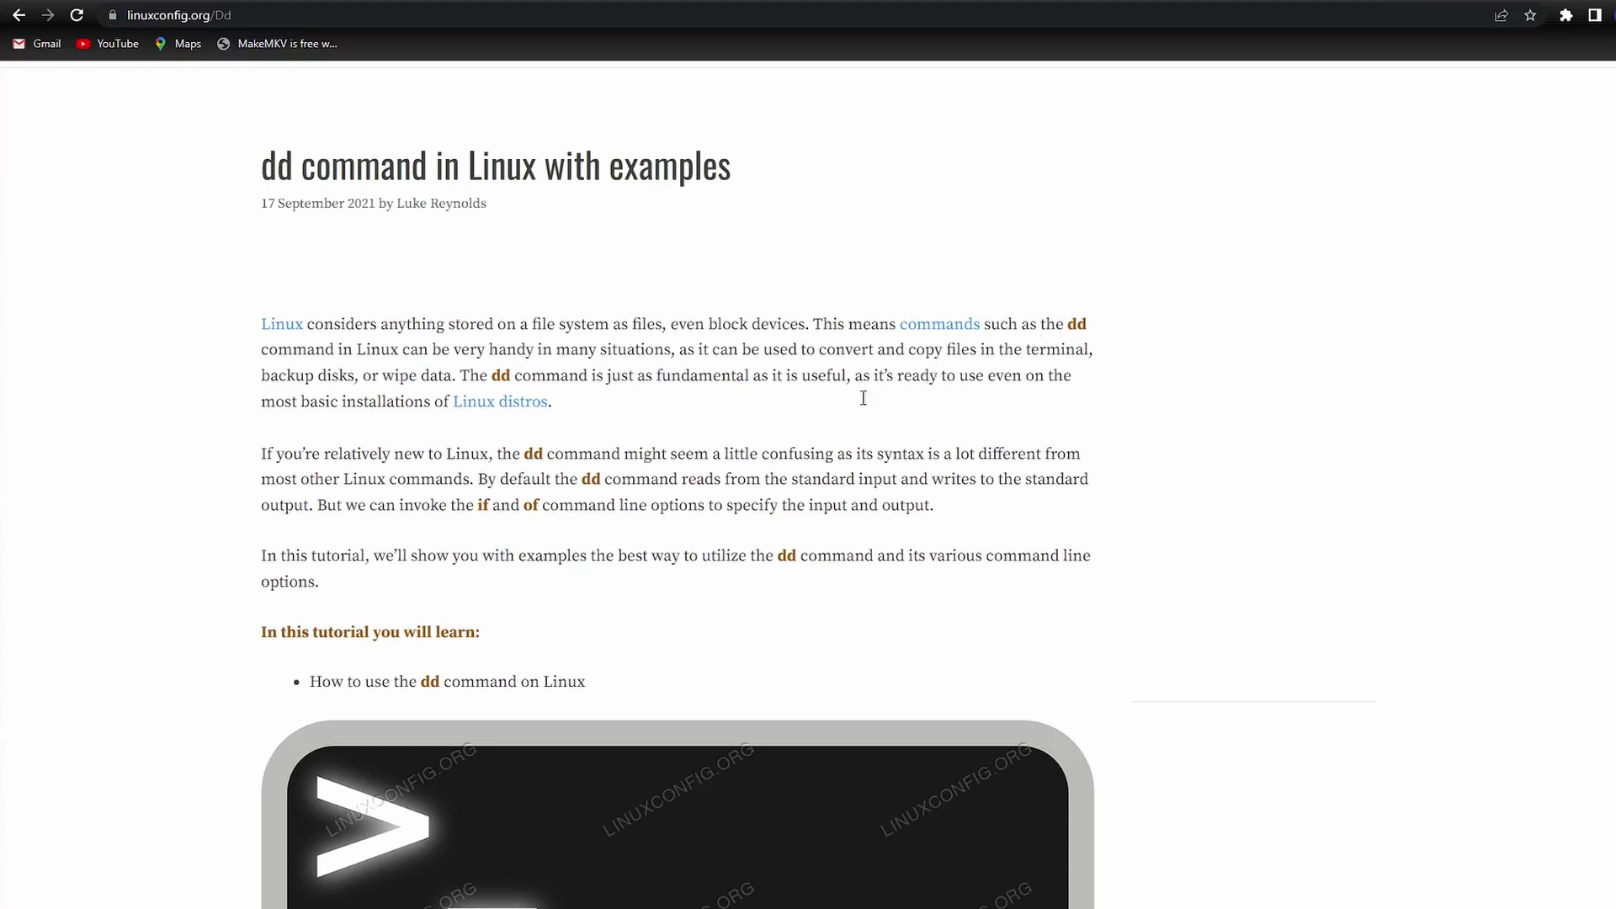
{"action": "scroll", "coordinate": [644, 471], "scroll_direction": "down", "scroll_amount": 5}
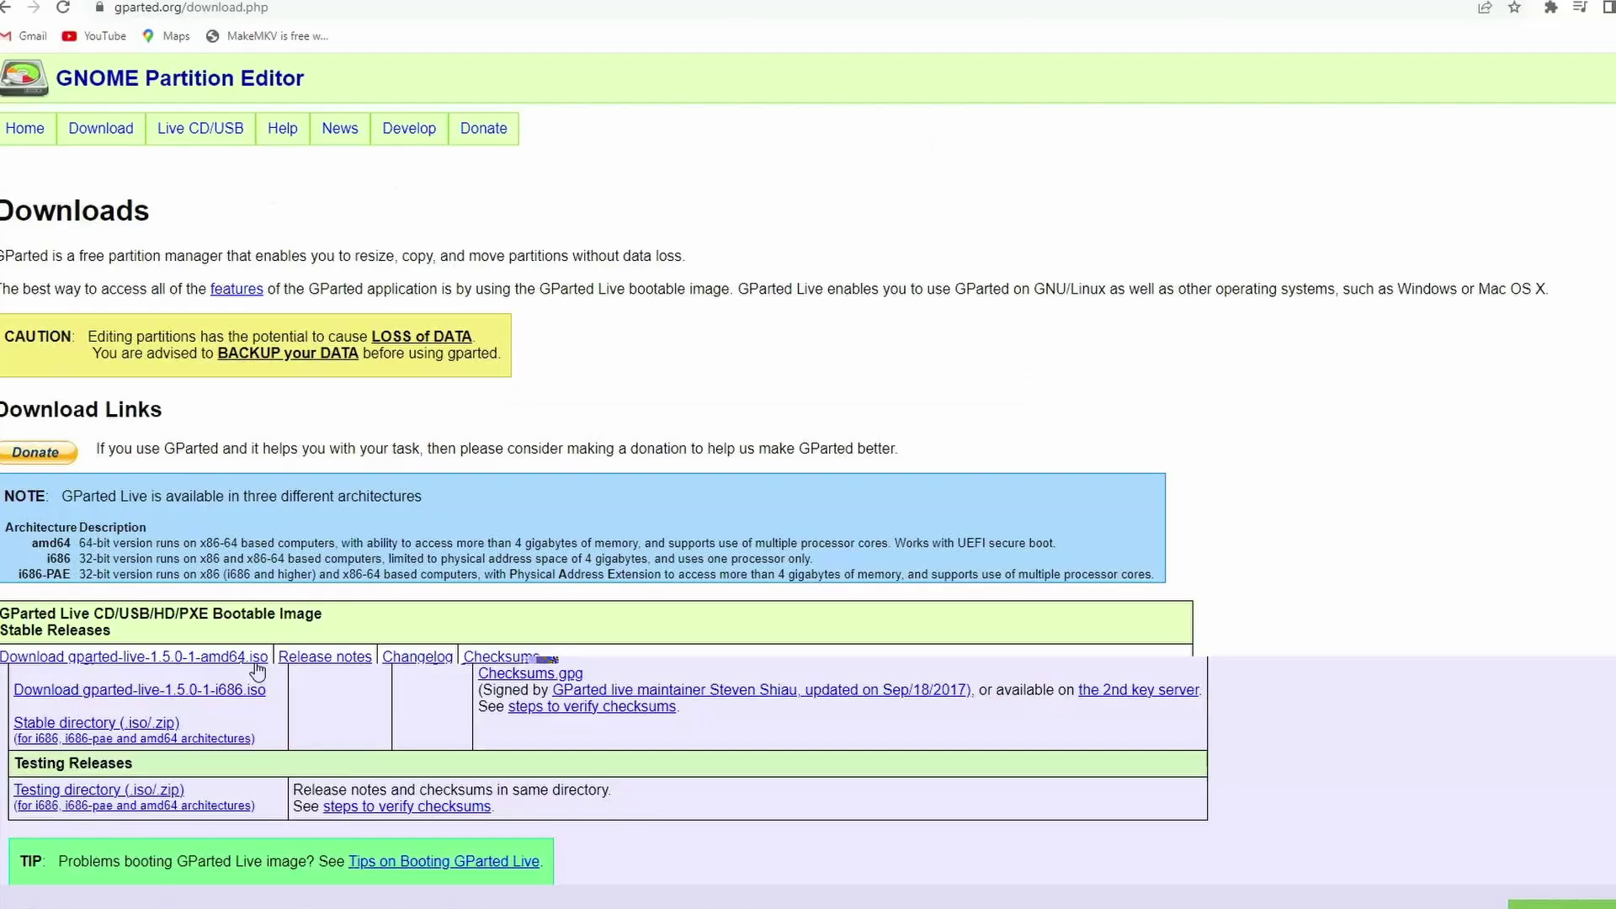
{"action": "left_click", "coordinate": [254, 658]}
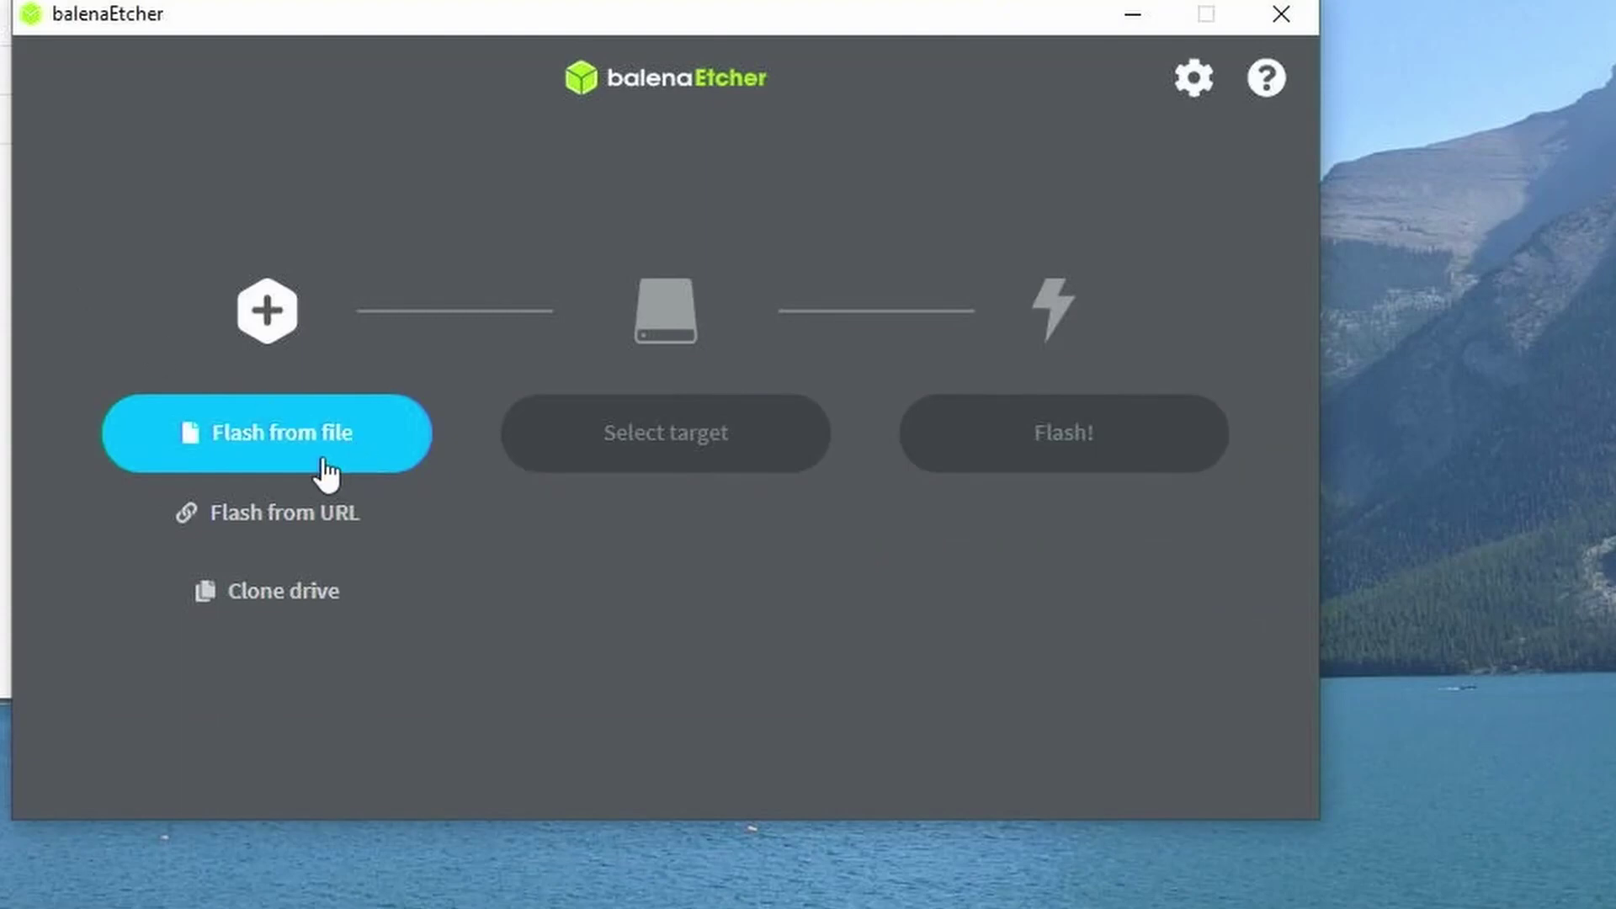
- In balenaEtcher, load gparted-live-1.5.0-1-amd64 from the Downloads folder as the image to flash
{"action": "left_click", "coordinate": [321, 469]}
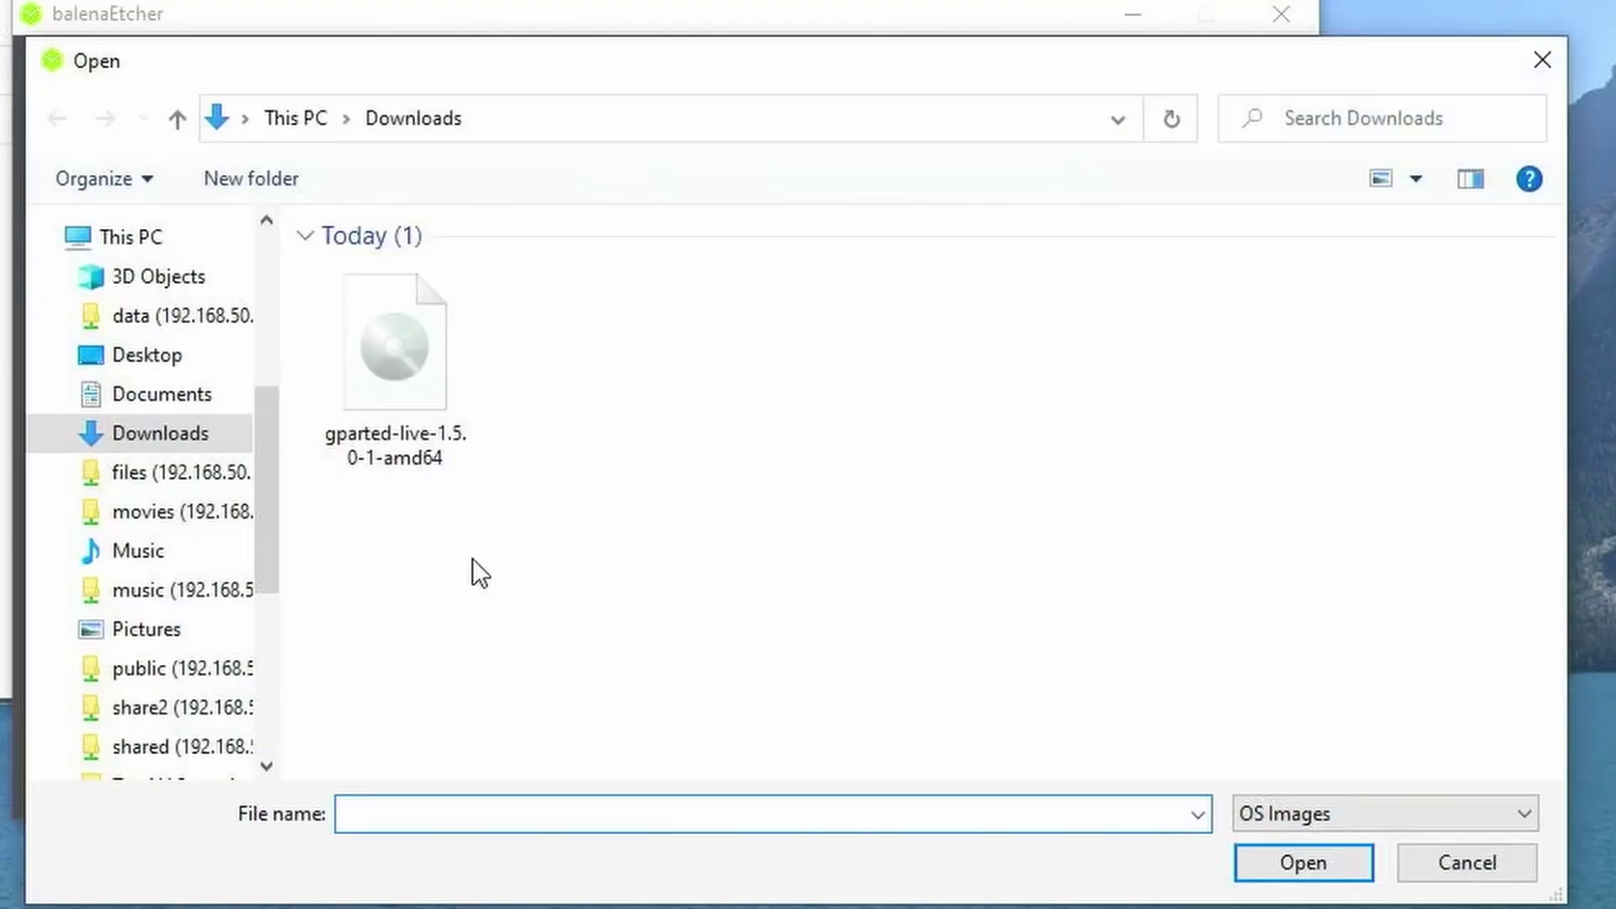
{"action": "left_click", "coordinate": [438, 446]}
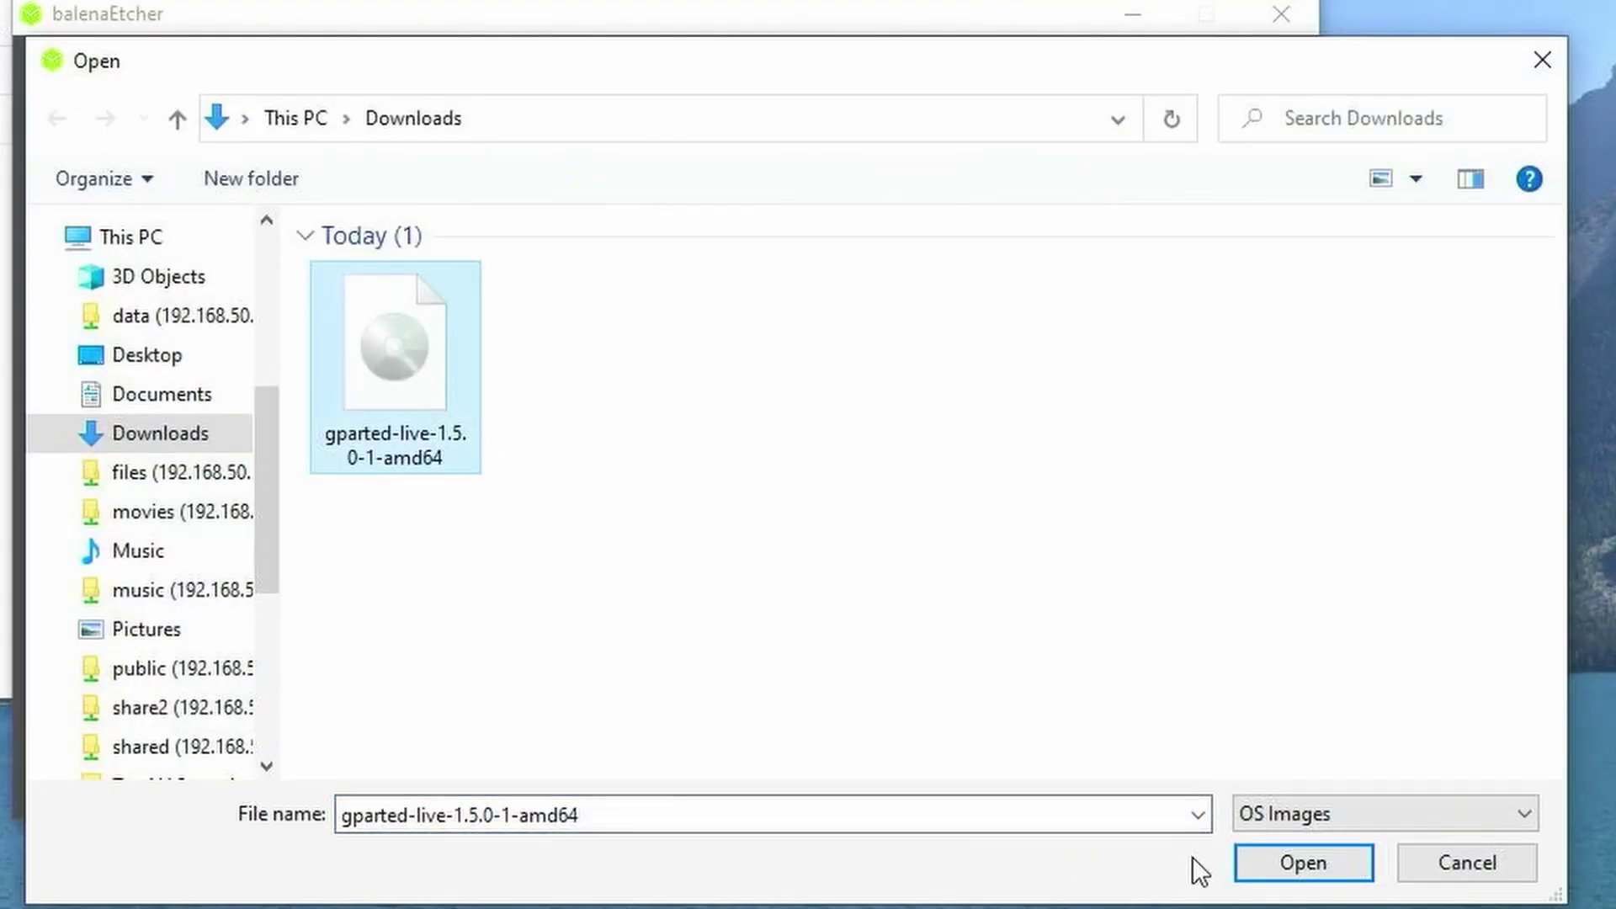
{"action": "left_click", "coordinate": [1288, 868]}
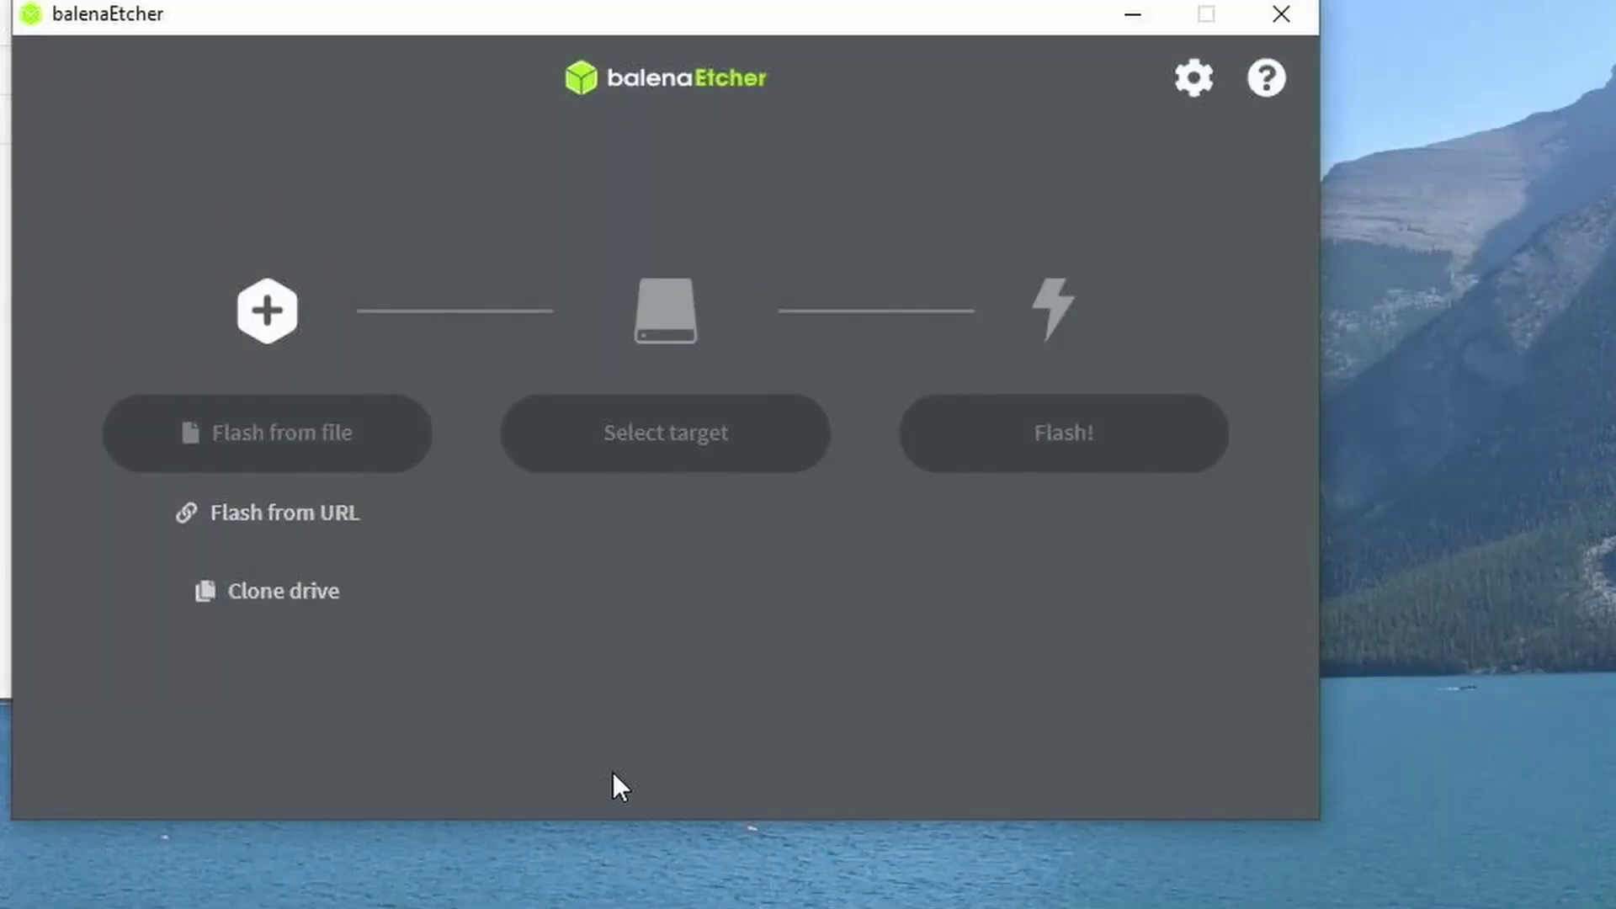
- Choose the 15.4 GB SanDisk Cruzer Glide USB Device as the target and flash the GParted image to it
{"action": "left_click", "coordinate": [697, 462]}
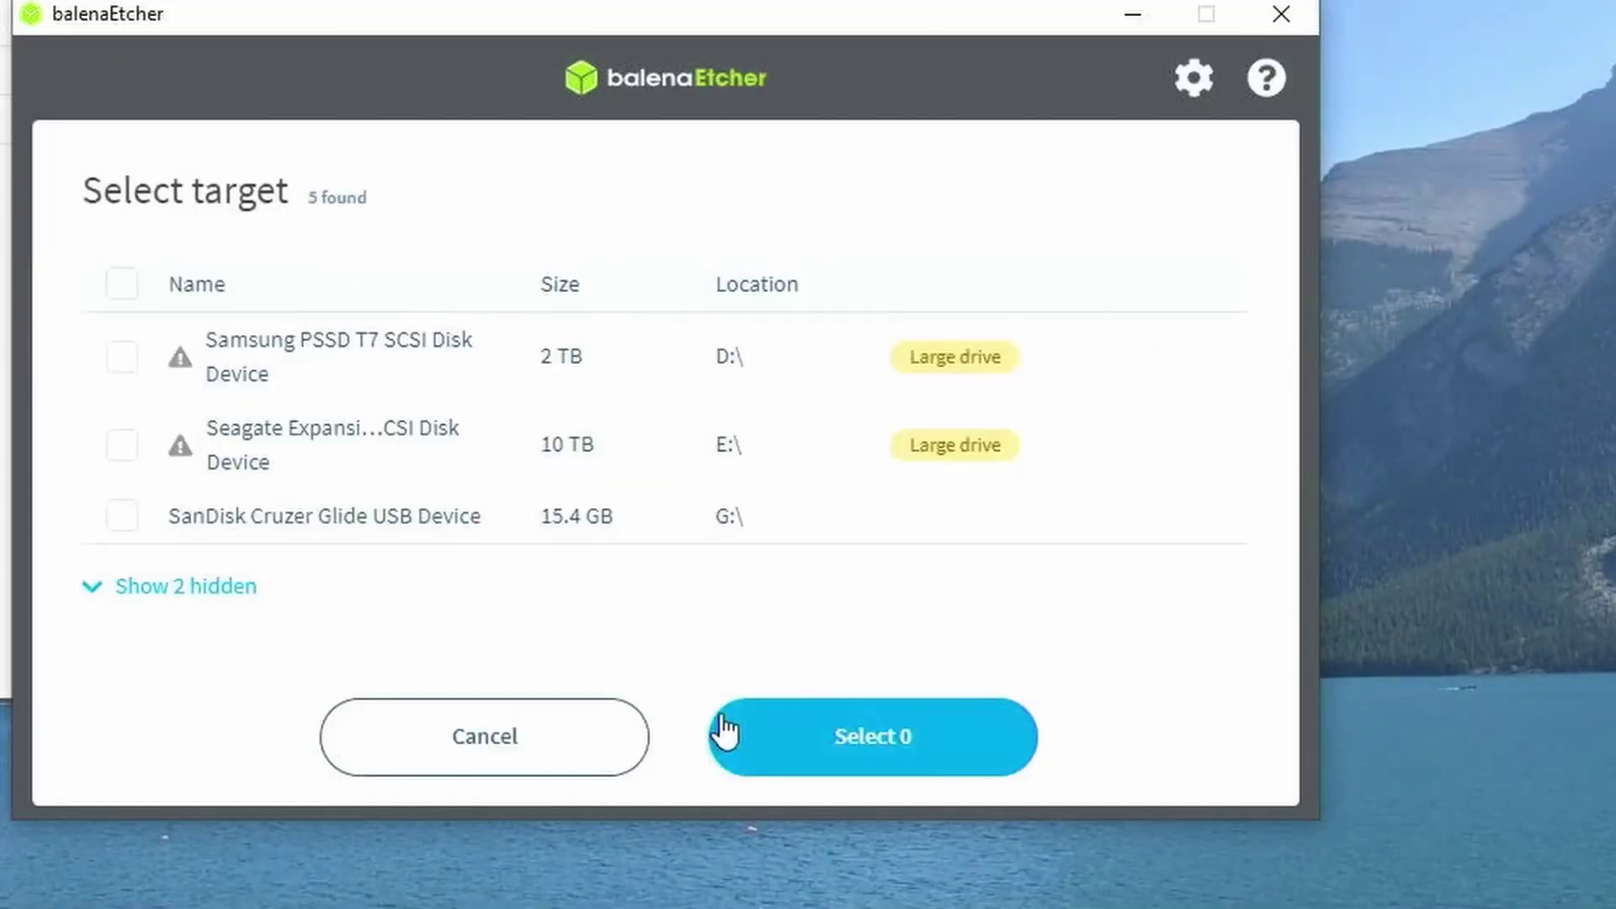
{"action": "left_click", "coordinate": [123, 516]}
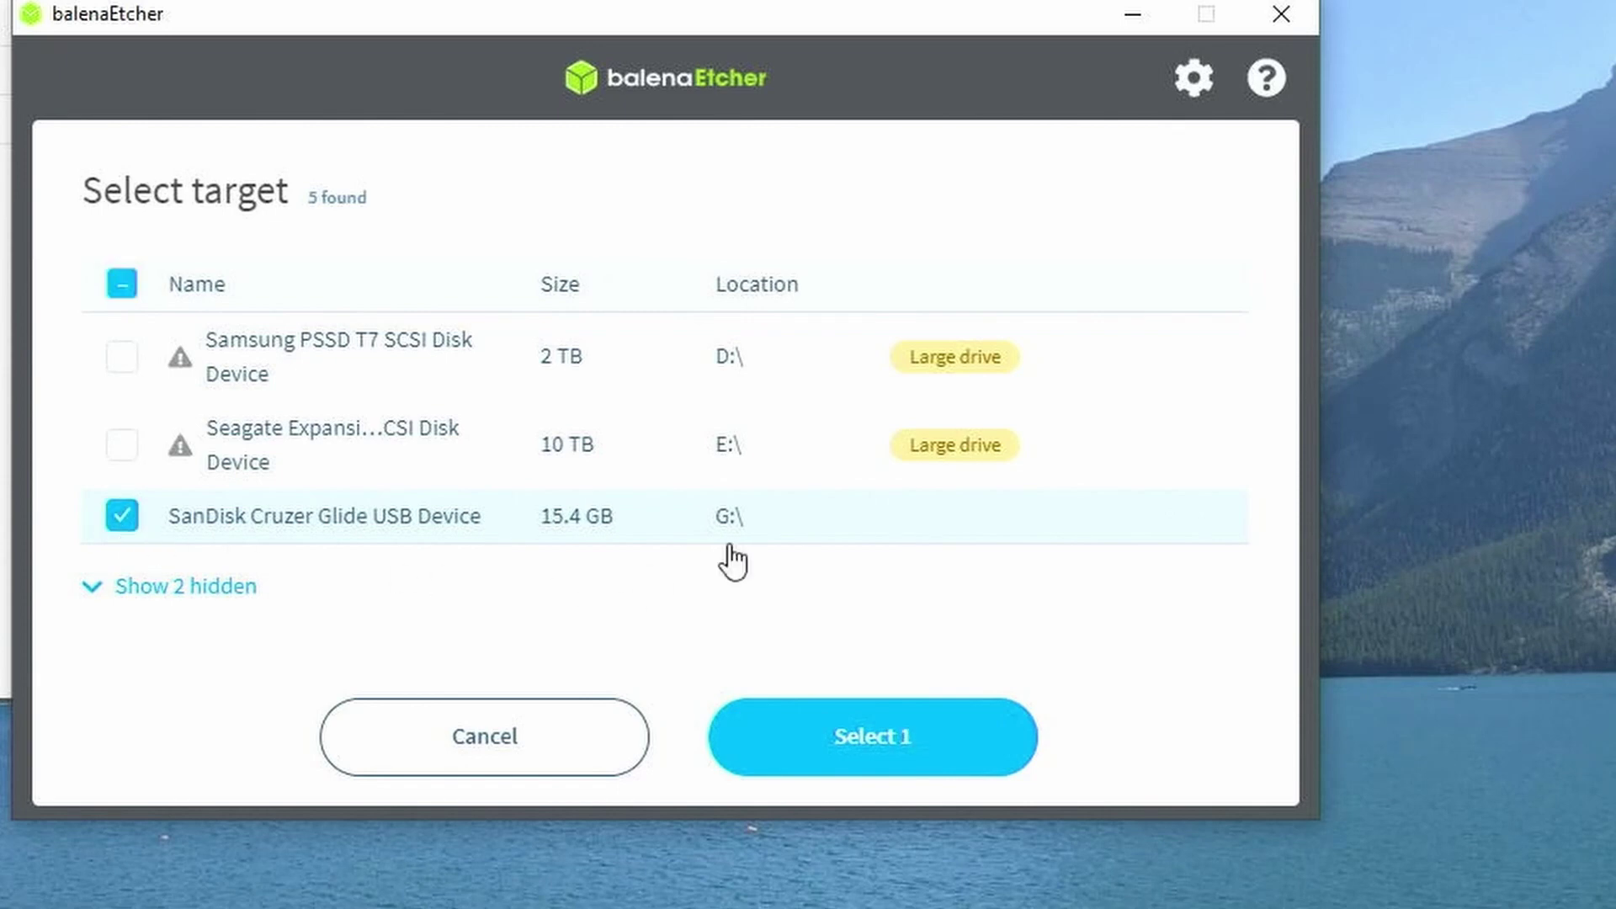
{"action": "left_click", "coordinate": [917, 757]}
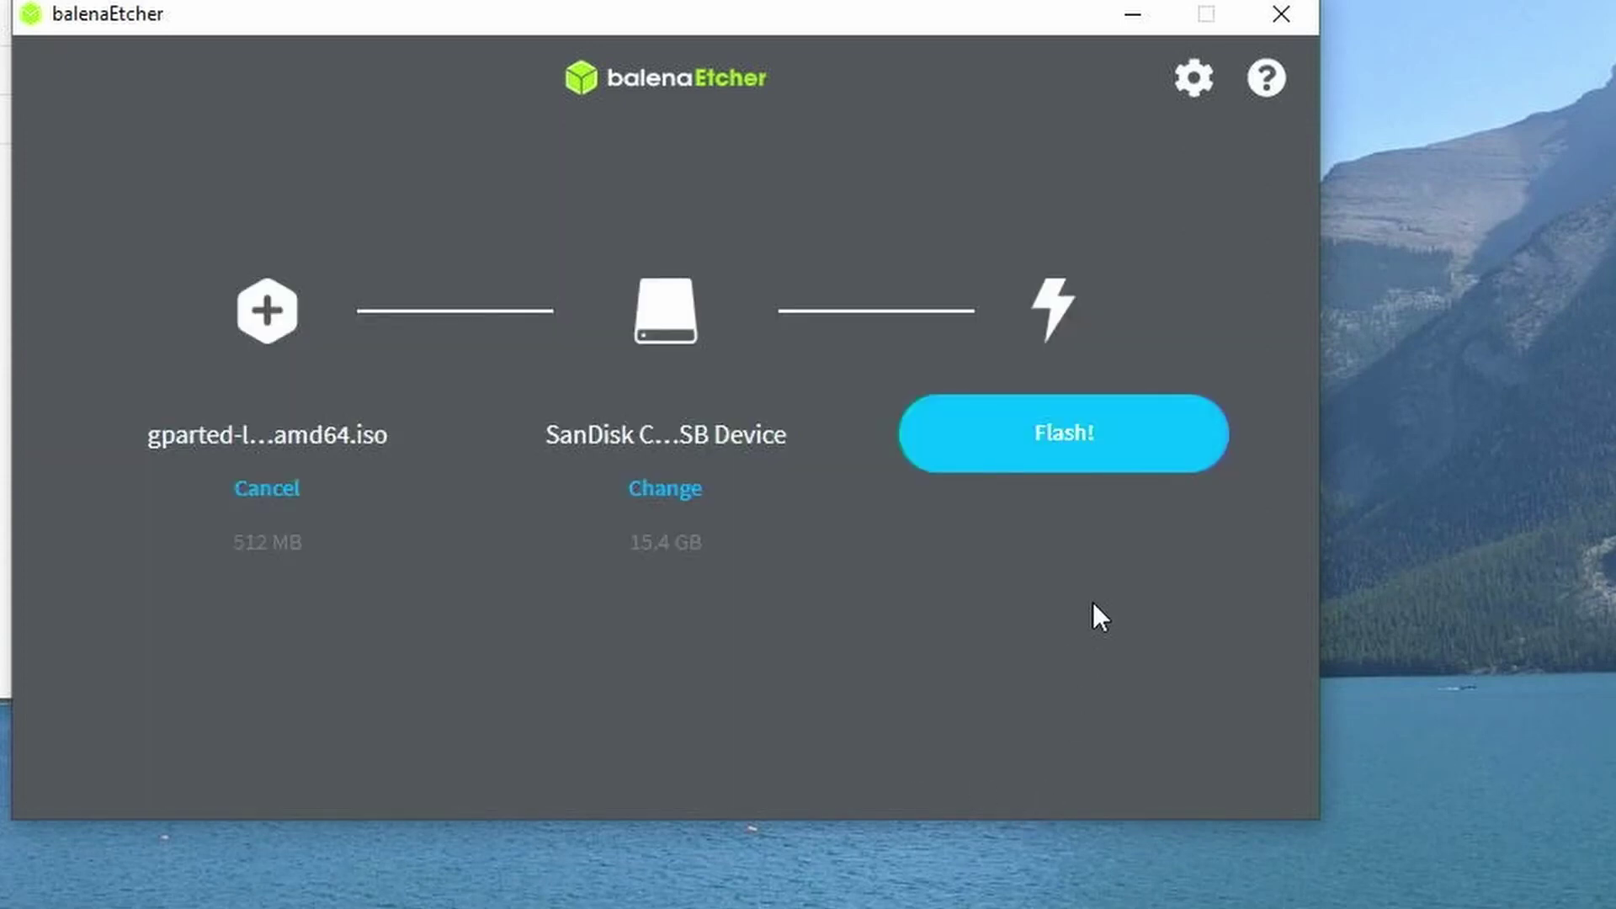
{"action": "left_click", "coordinate": [1098, 444]}
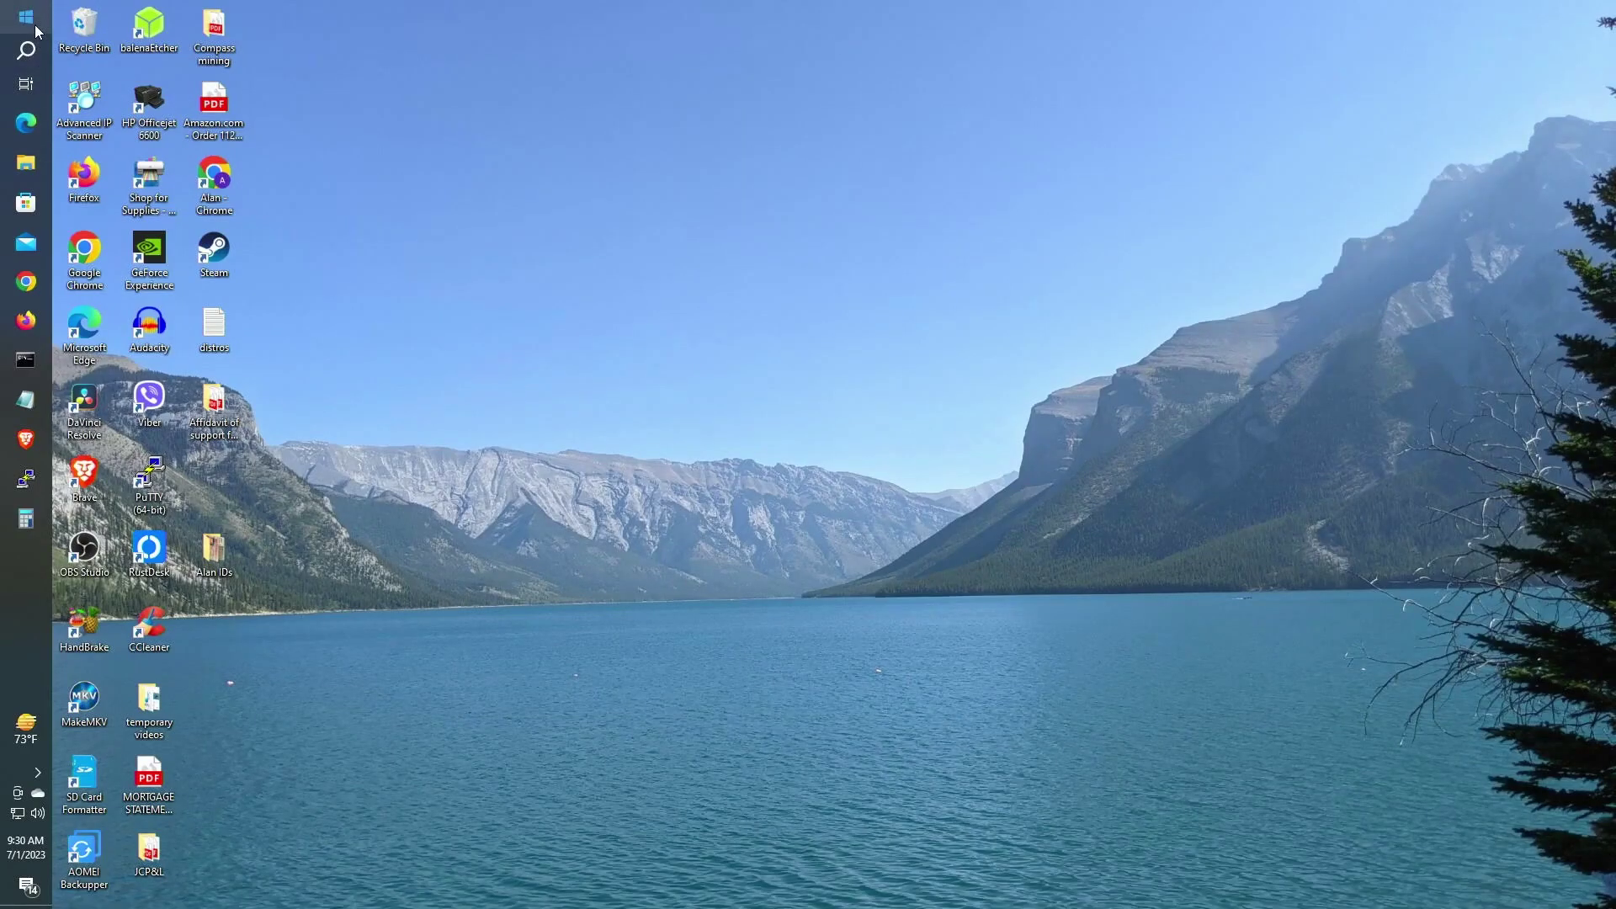
- Restart the computer from Windows
{"action": "left_click", "coordinate": [25, 16]}
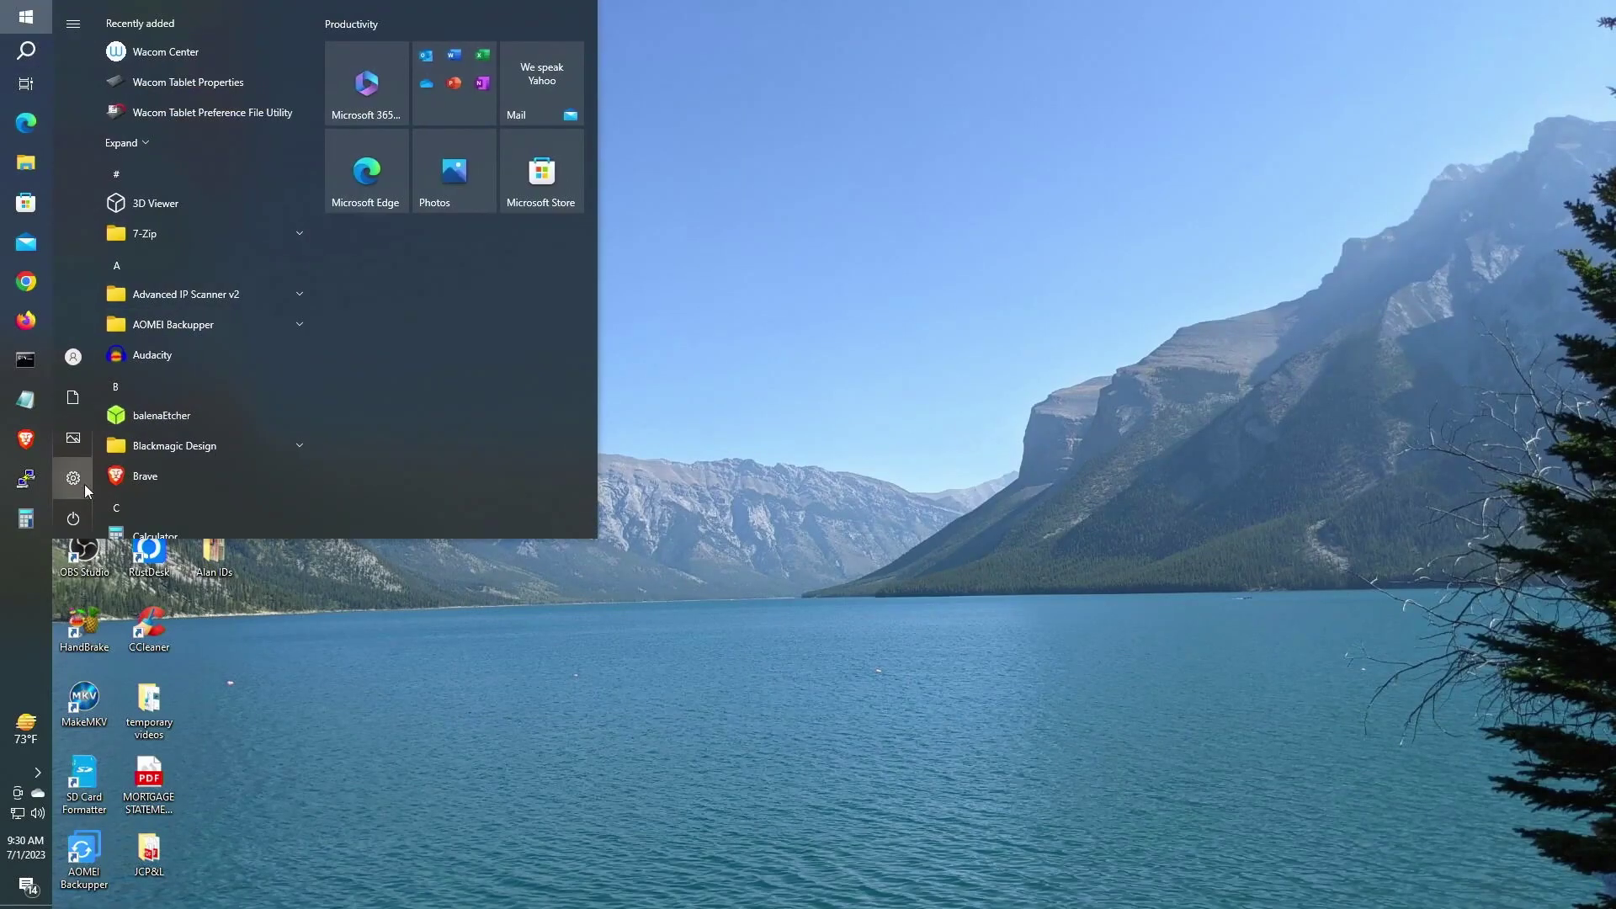
{"action": "left_click", "coordinate": [83, 517]}
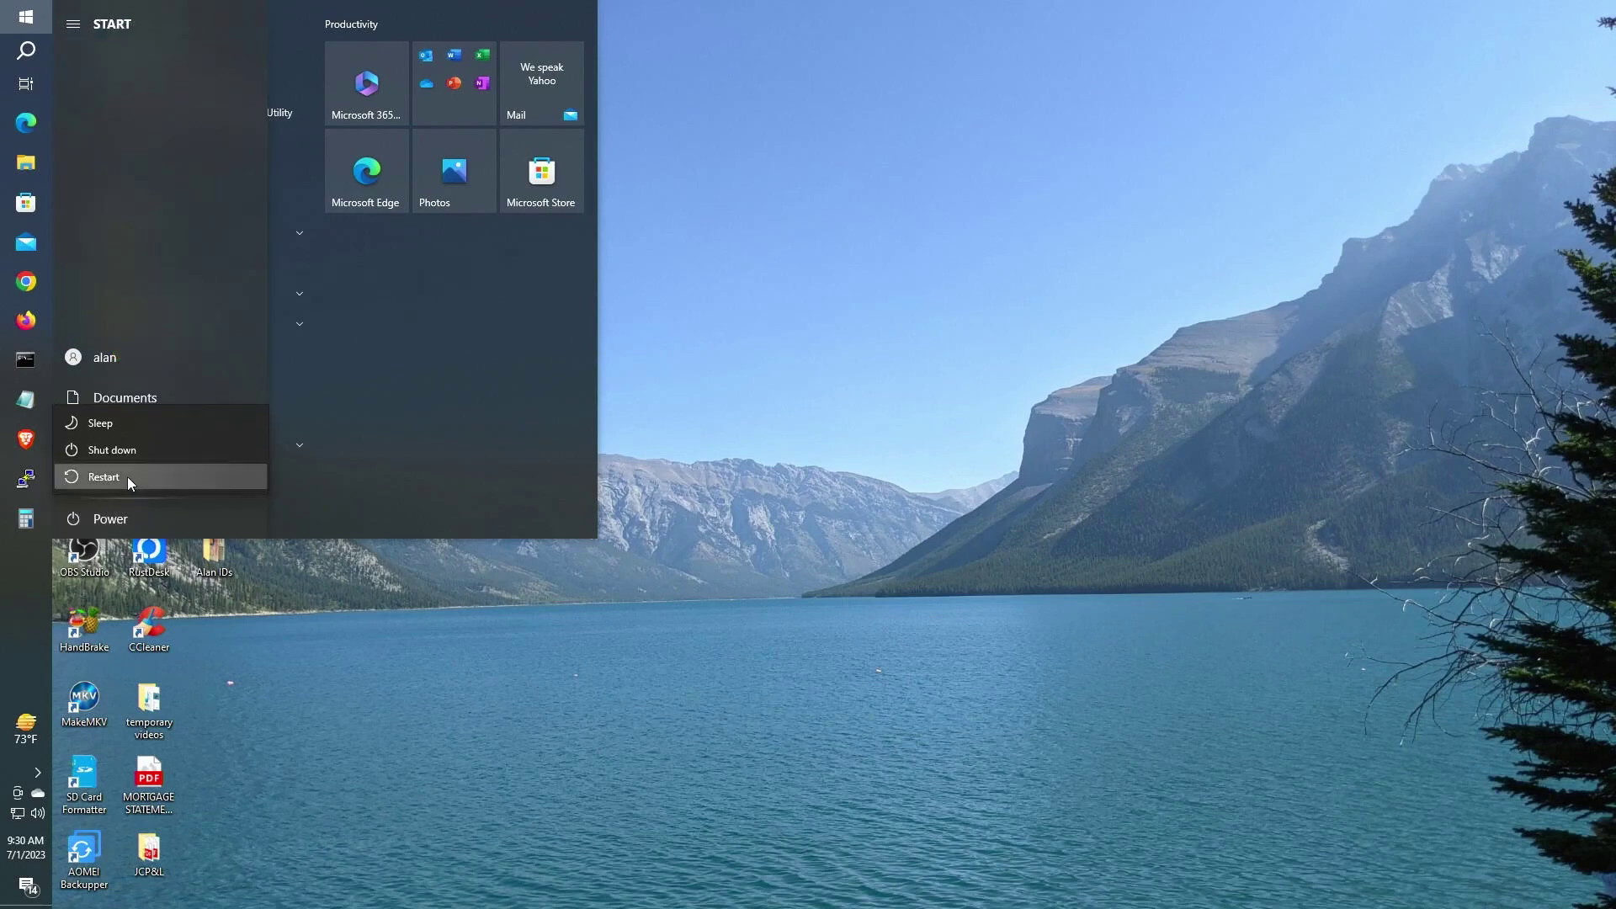
{"action": "left_click", "coordinate": [133, 477]}
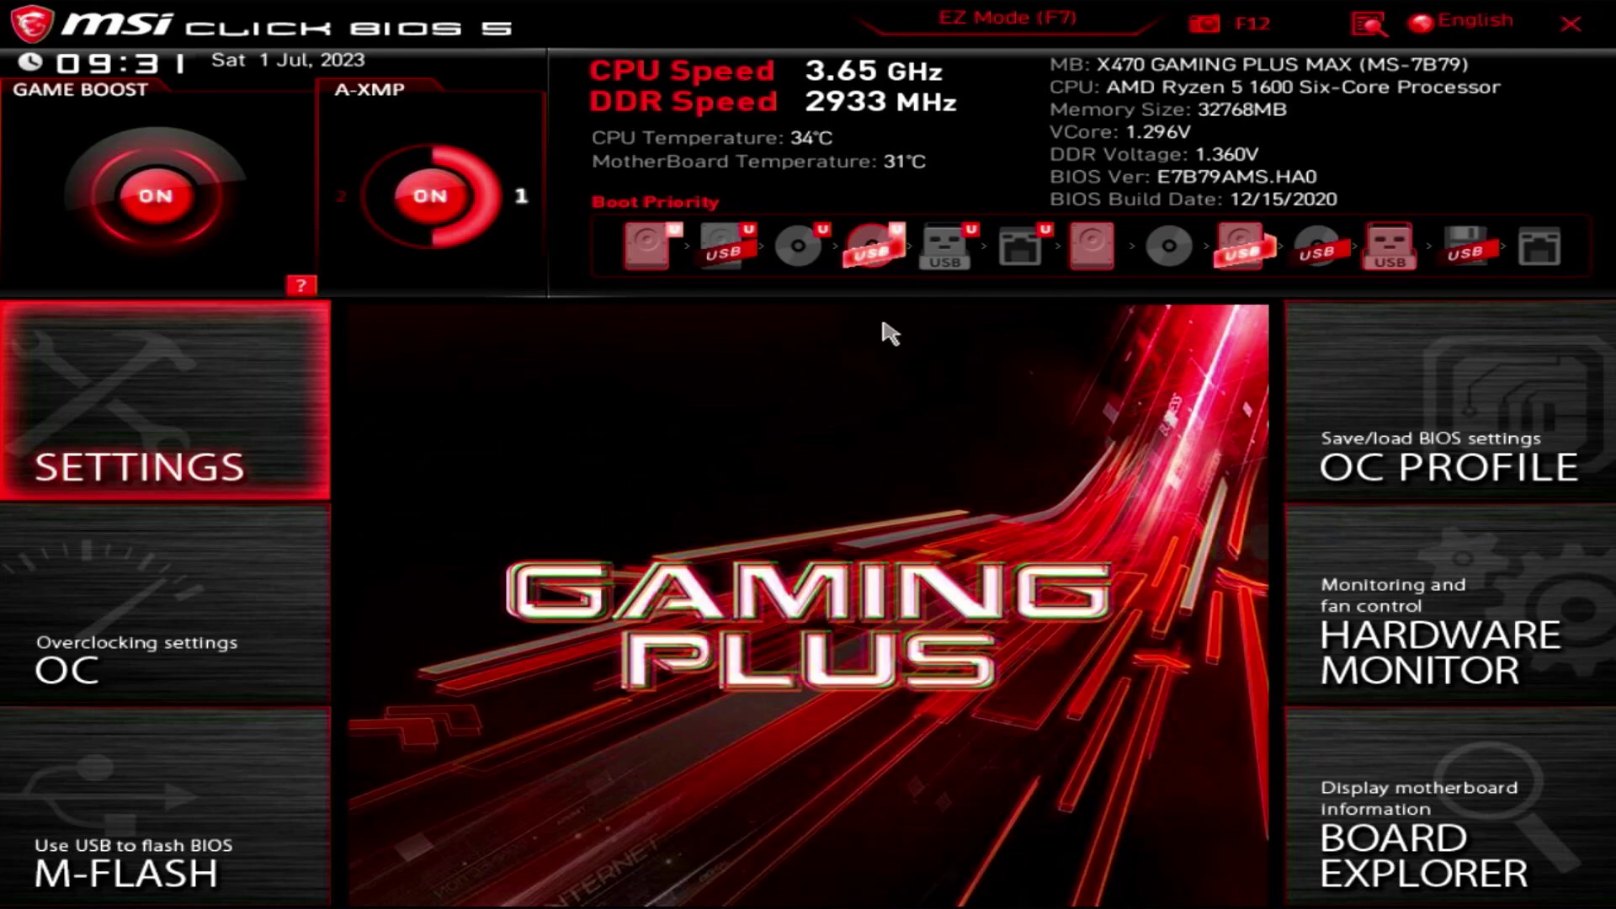
- In the MSI BIOS, make the UEFI USB CD/DVD SanDisk device the first boot option, then save the configuration and exit
{"action": "left_click_drag", "start_coordinate": [880, 257], "coordinate": [650, 278]}
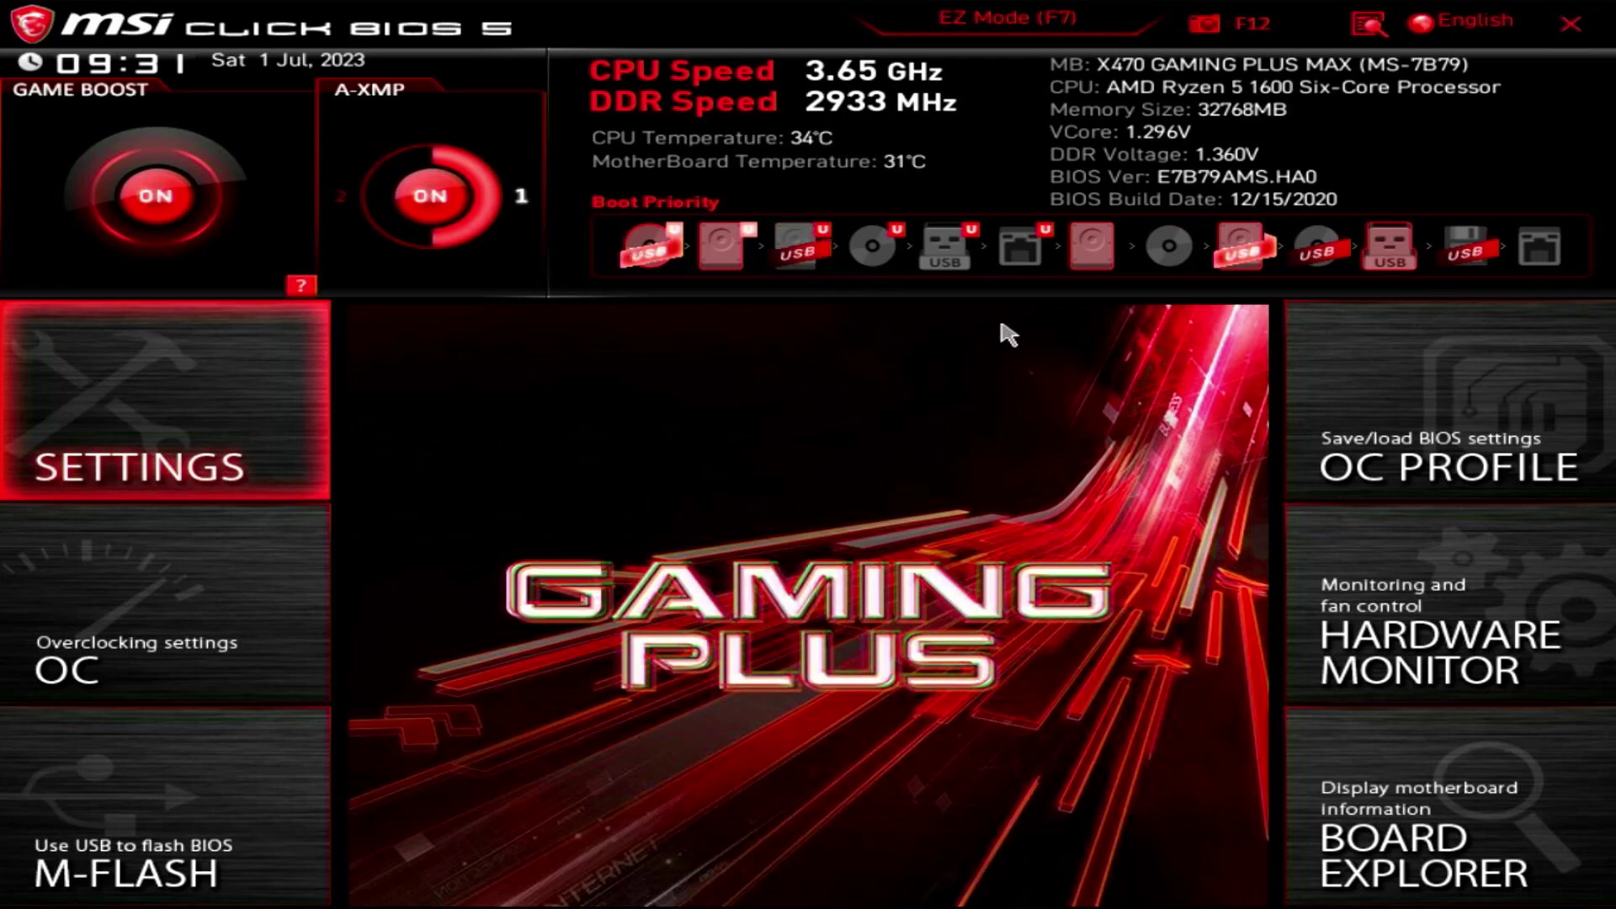
{"action": "key", "text": "F10"}
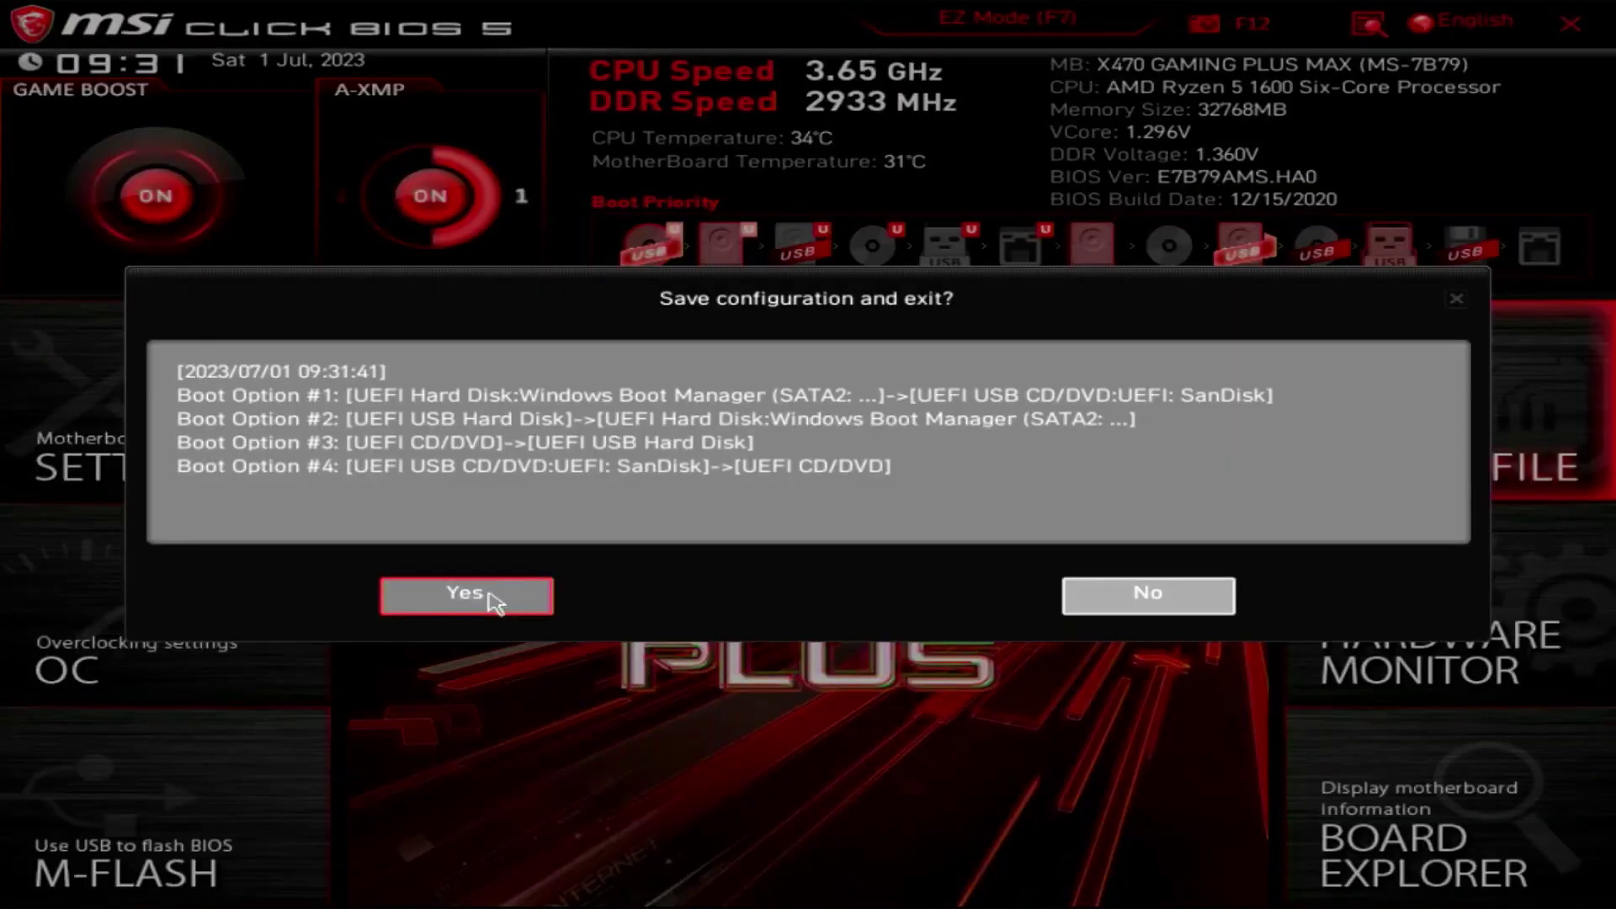
{"action": "left_click", "coordinate": [496, 601]}
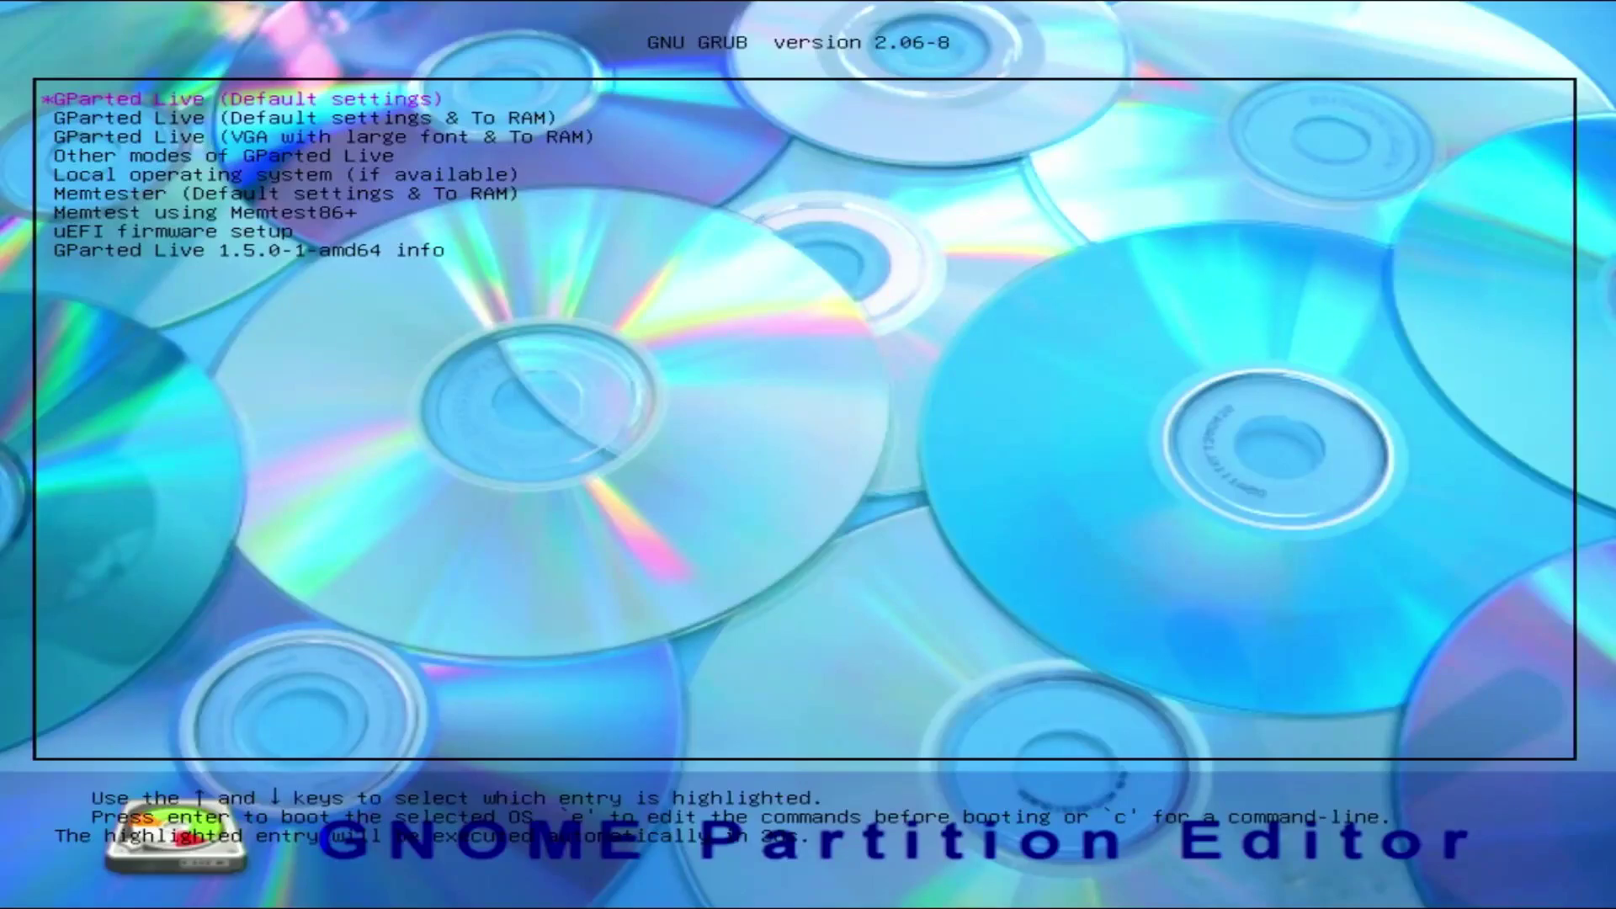
- Look through the GParted boot entries and boot GParted Live (Default settings)
{"action": "key", "text": "Down"}
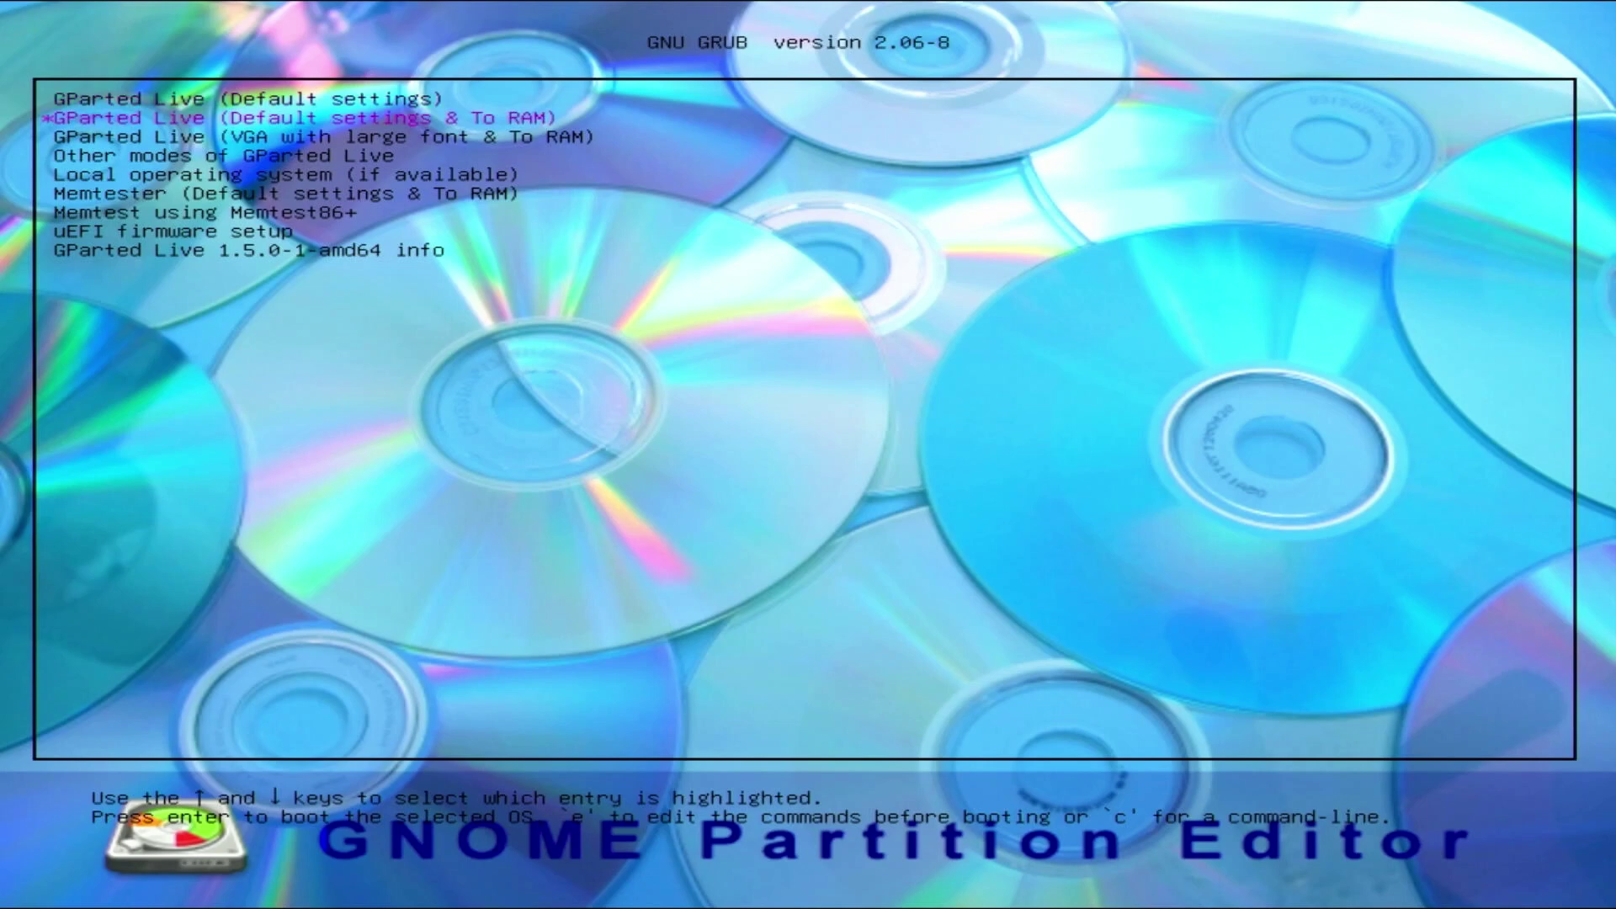
{"action": "key", "text": "Down"}
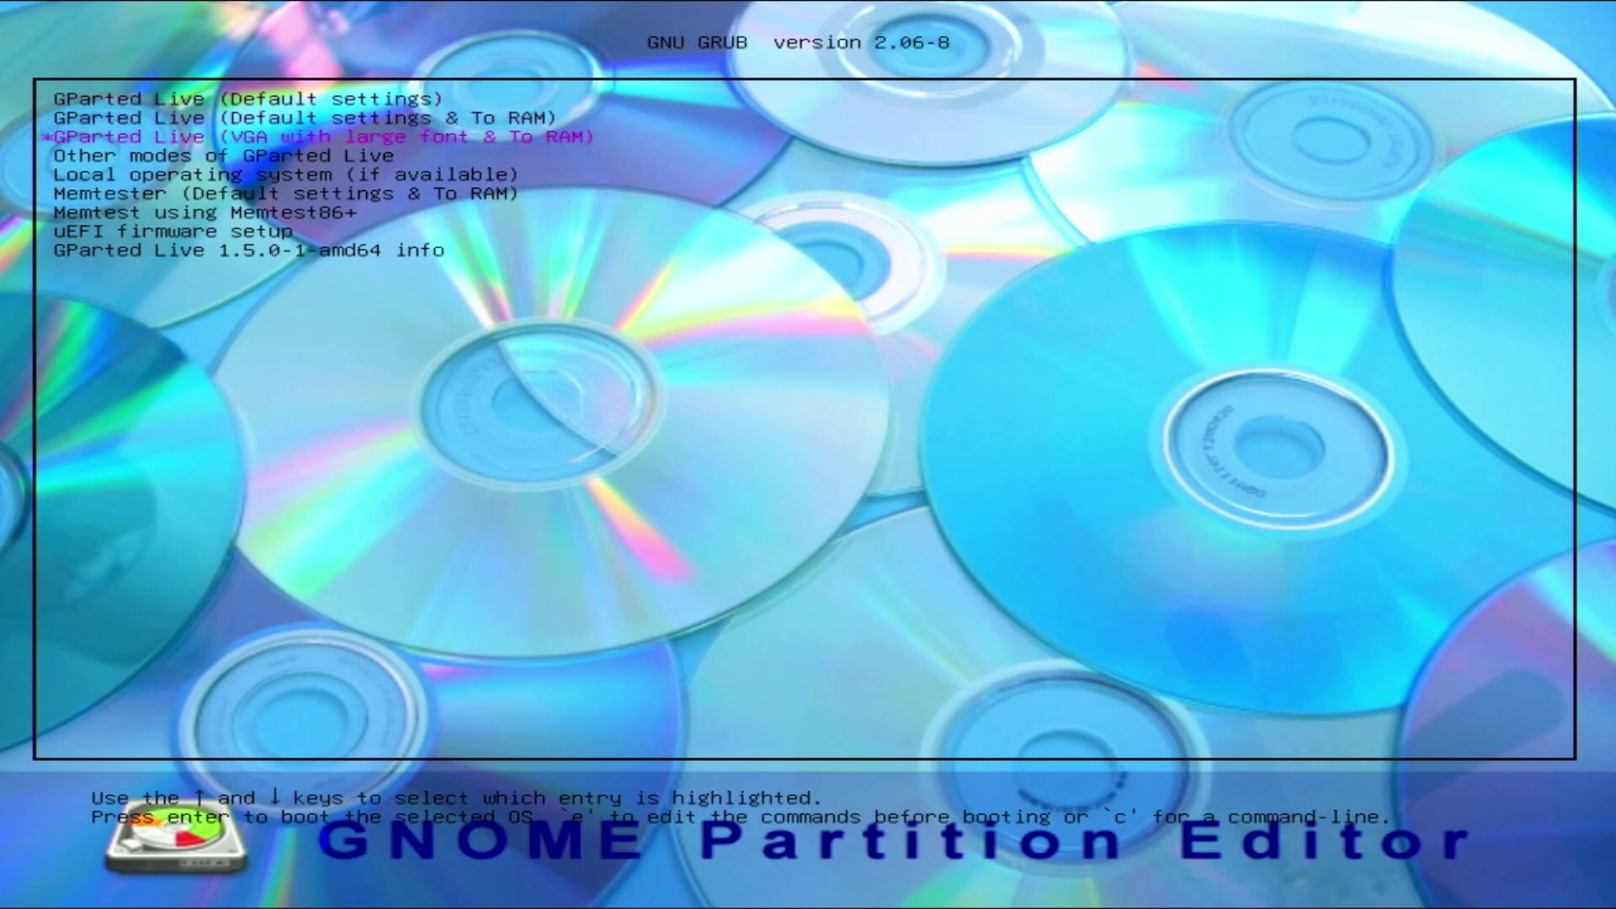
{"action": "key", "text": "Up"}
{"action": "key", "text": "Up"}
{"action": "key", "text": "Return"}
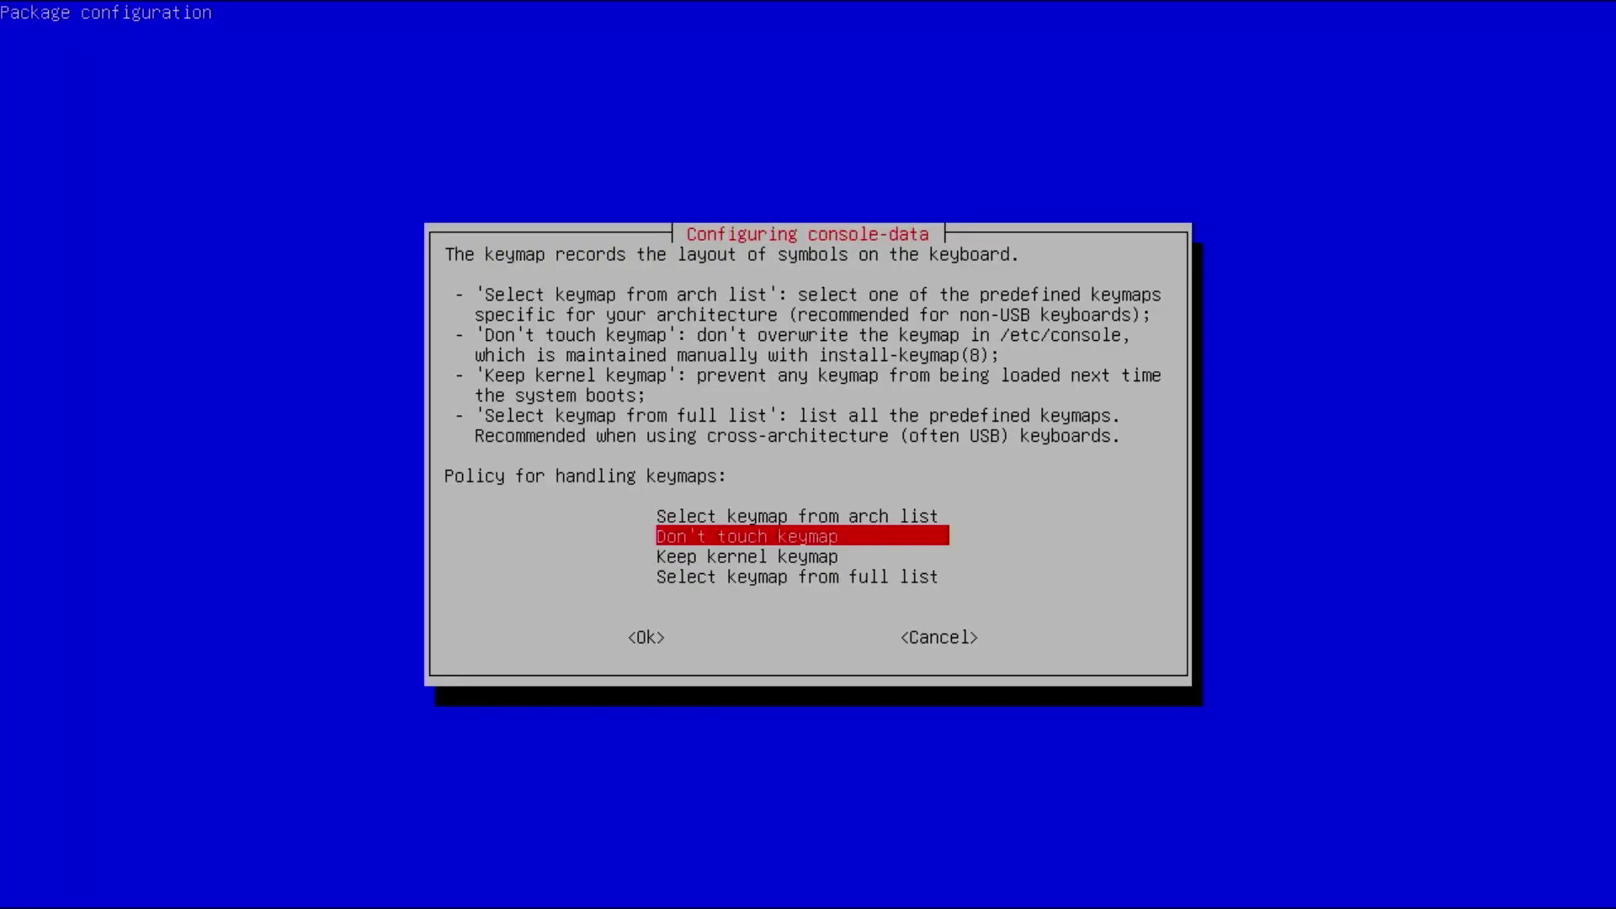
- Accept the Don't touch keymap policy, the US English language (33), and mode 0 to start GParted automatically
{"action": "key", "text": "Return"}
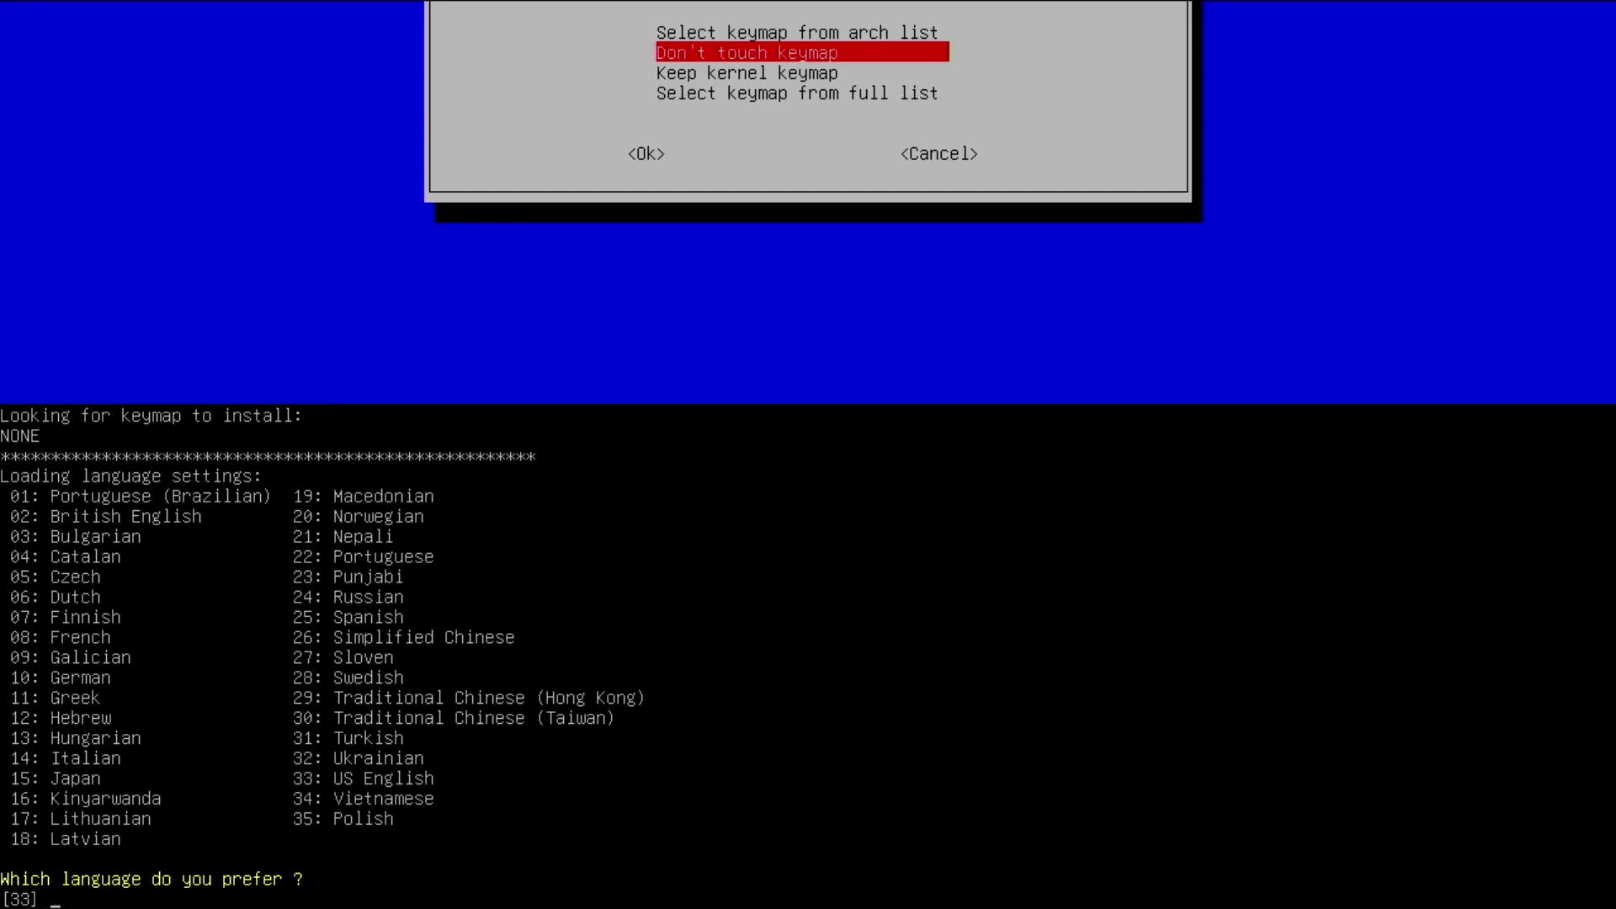
{"action": "key", "text": "Return"}
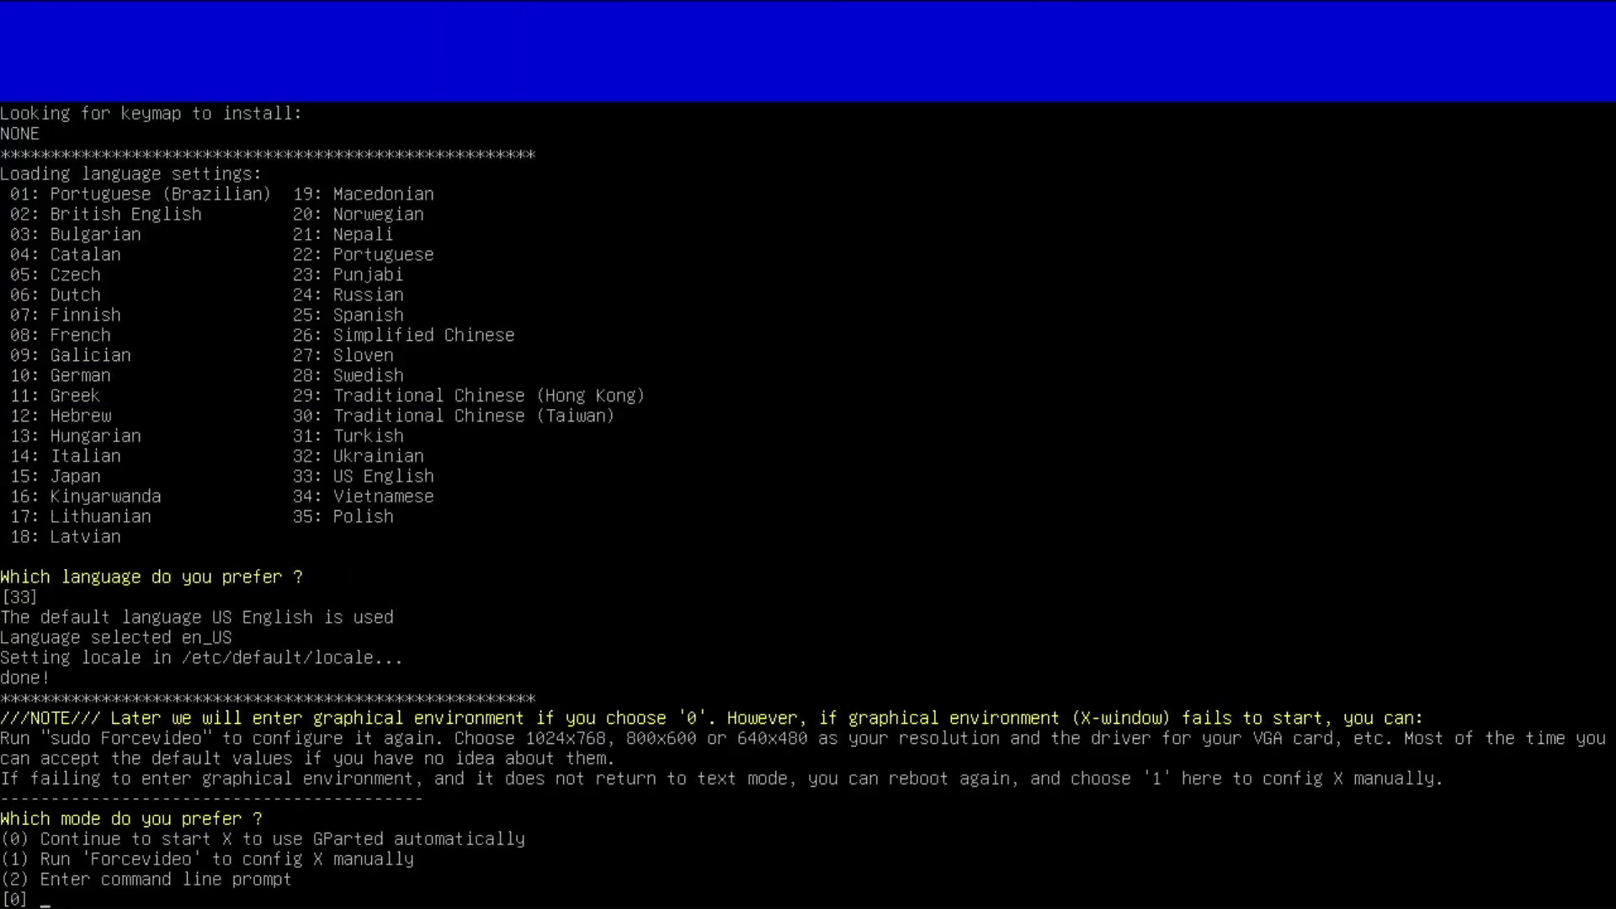
{"action": "key", "text": "Return"}
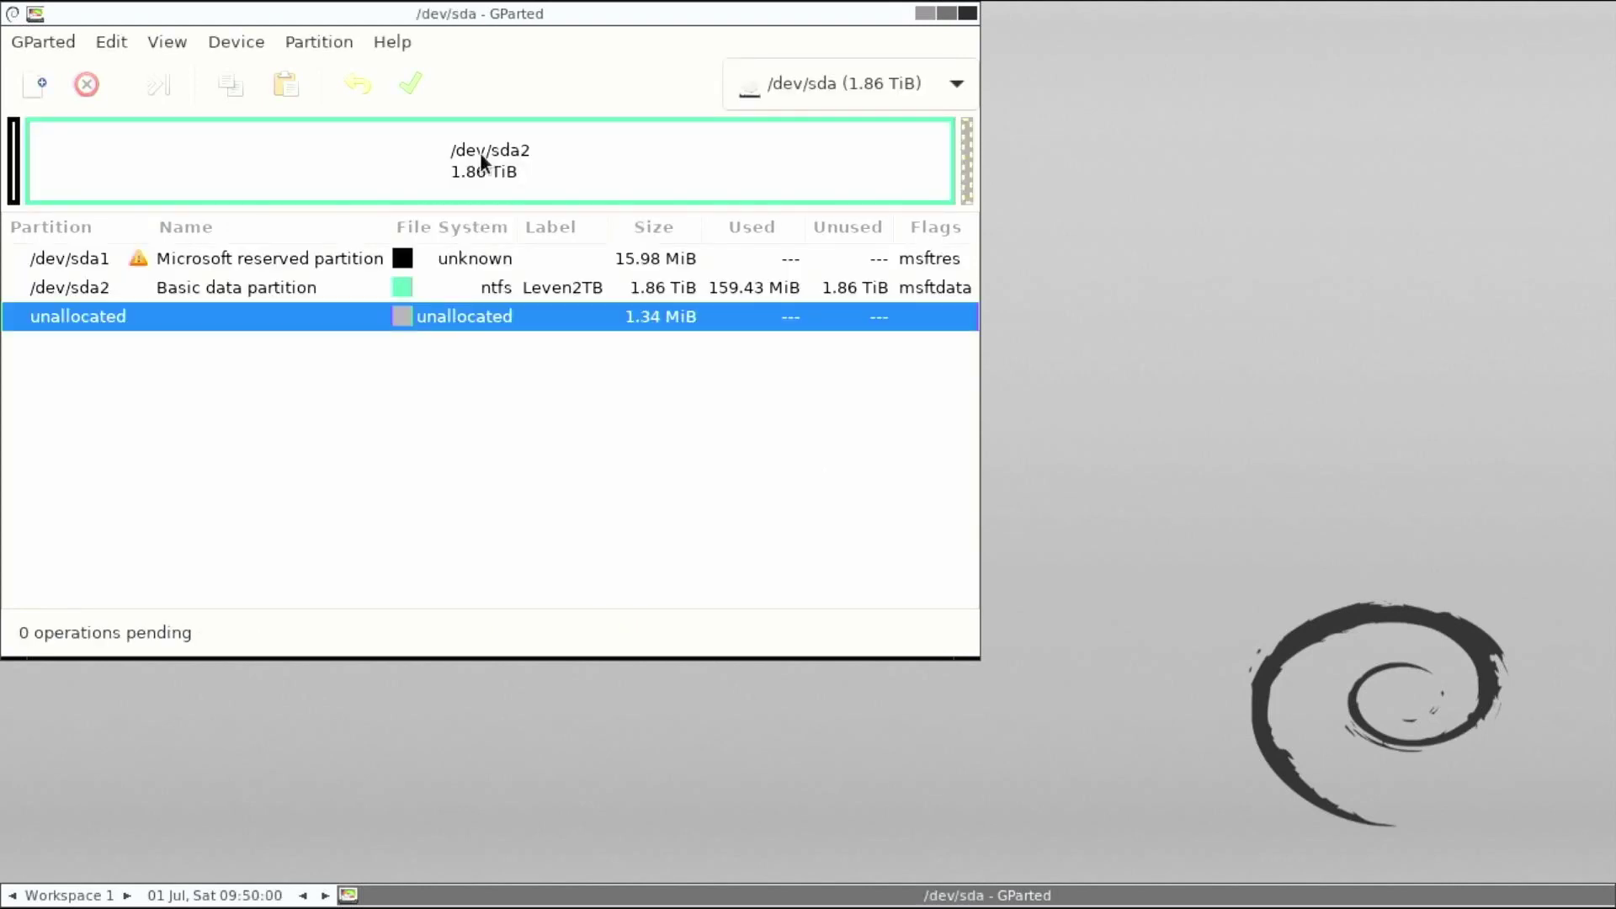
- Compare the partitions on /dev/sda (1.86 TiB) and /dev/sdb (111.79 GiB) to identify the target and source drives
{"action": "left_click", "coordinate": [480, 160]}
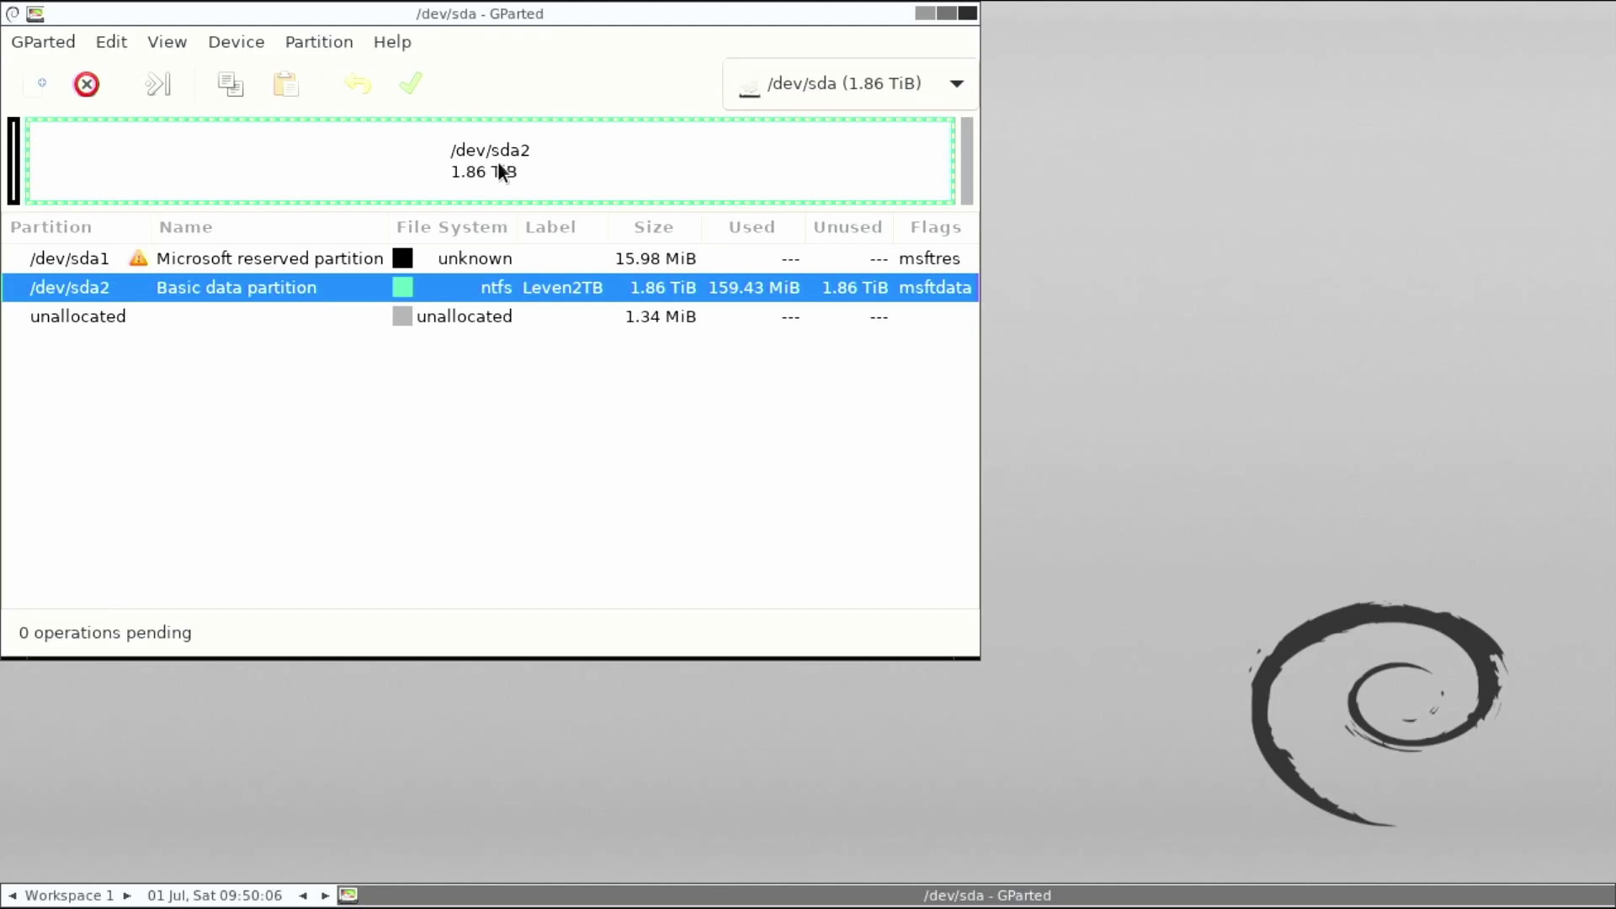
{"action": "left_click", "coordinate": [956, 88]}
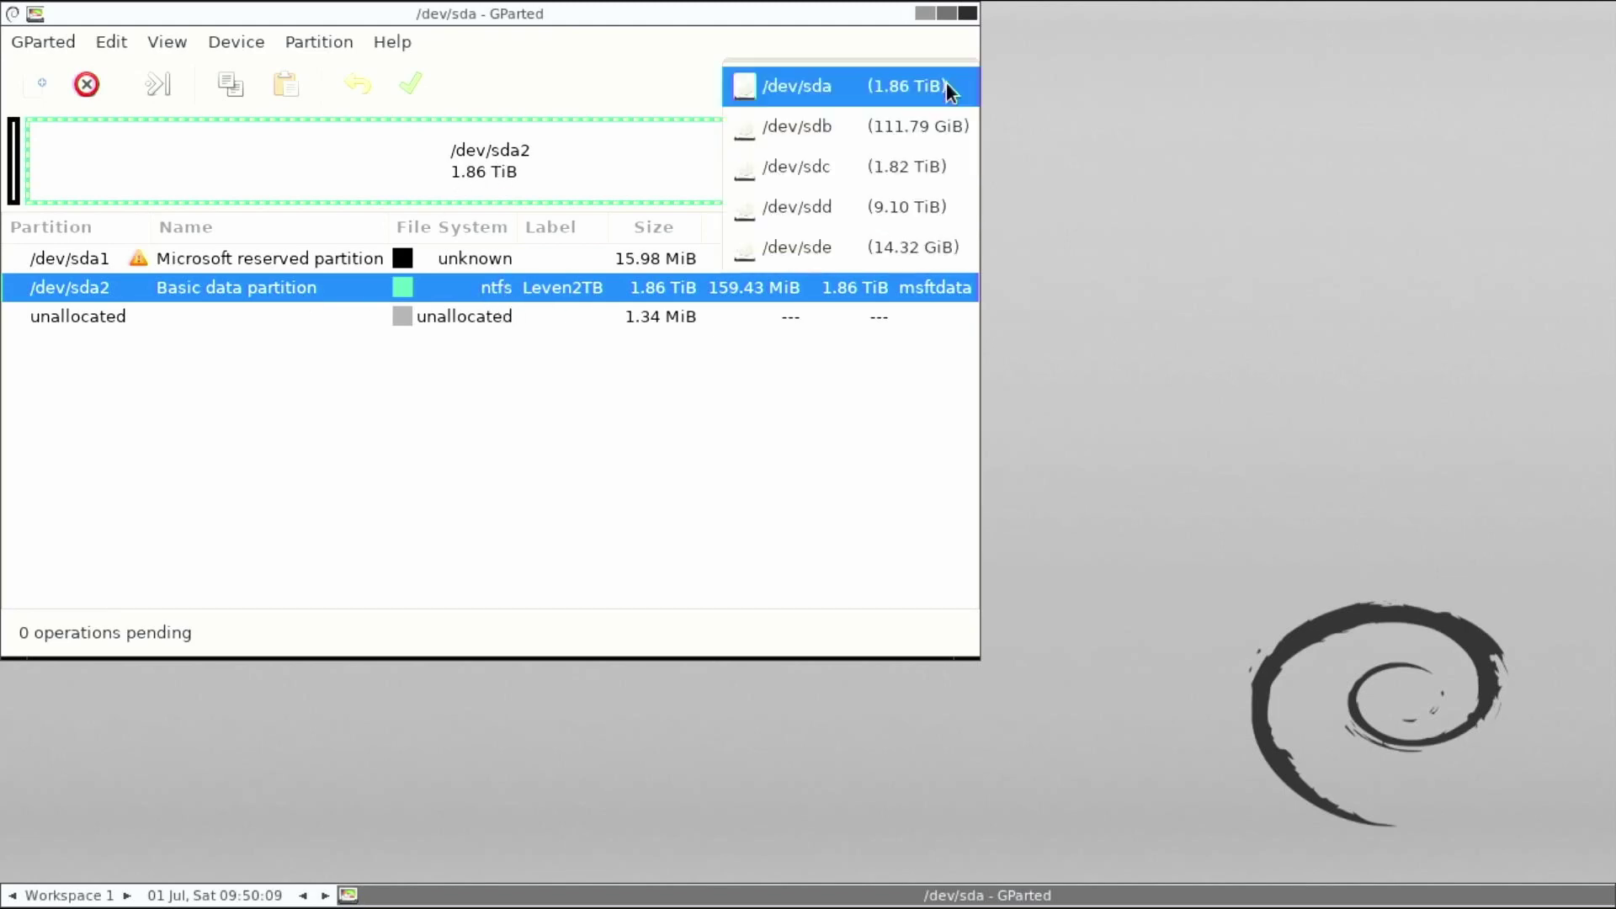
{"action": "left_click", "coordinate": [846, 125]}
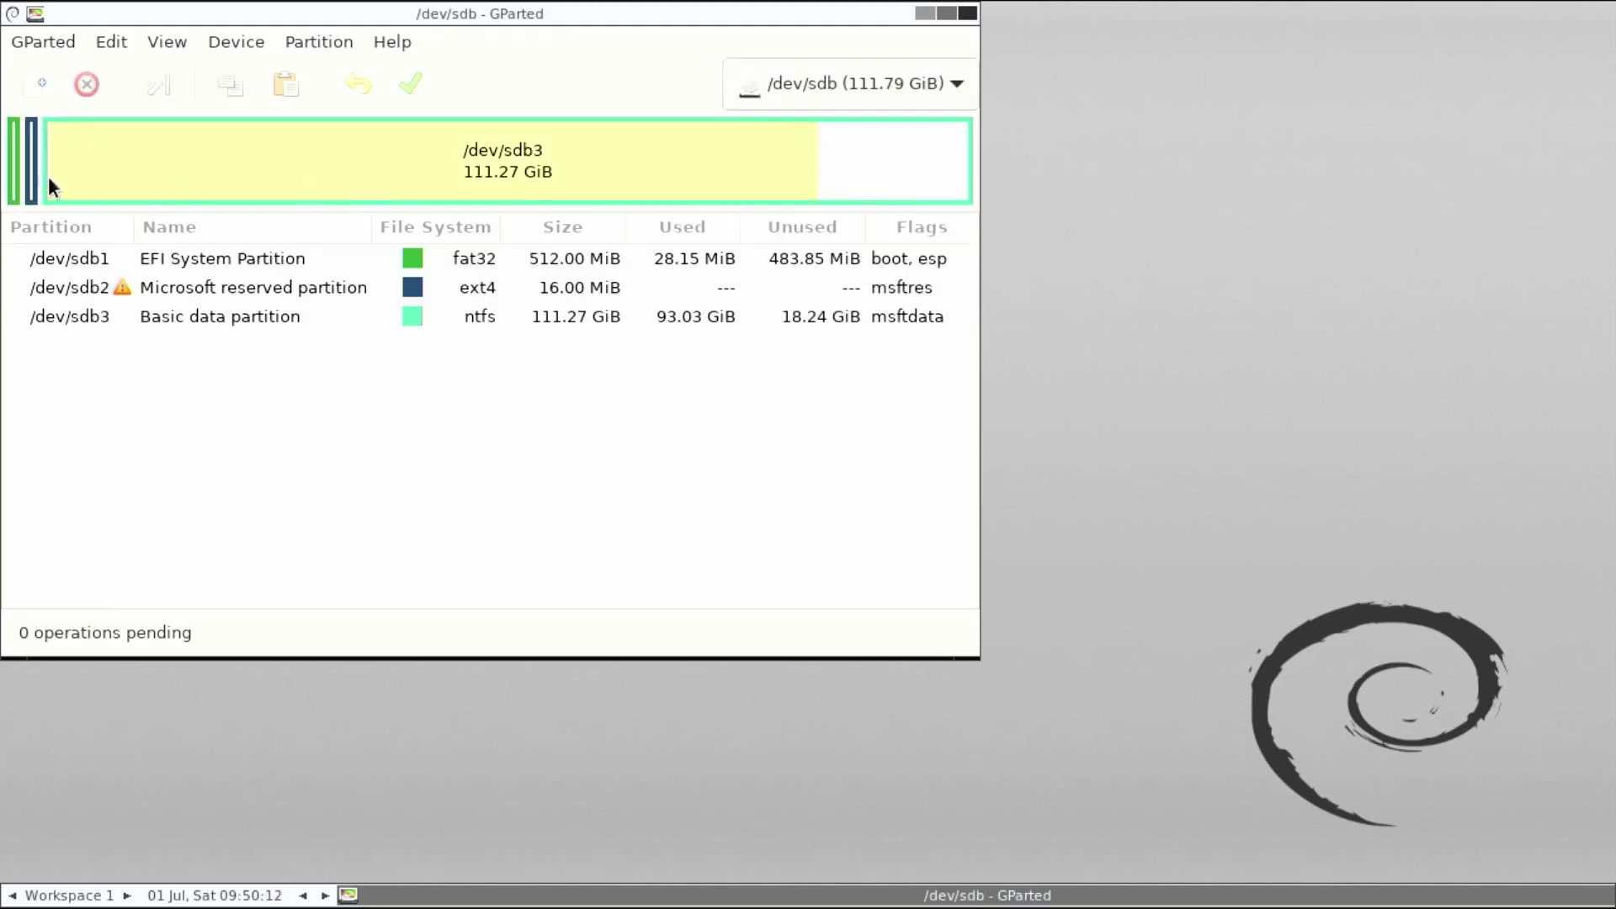
{"action": "left_click", "coordinate": [955, 84]}
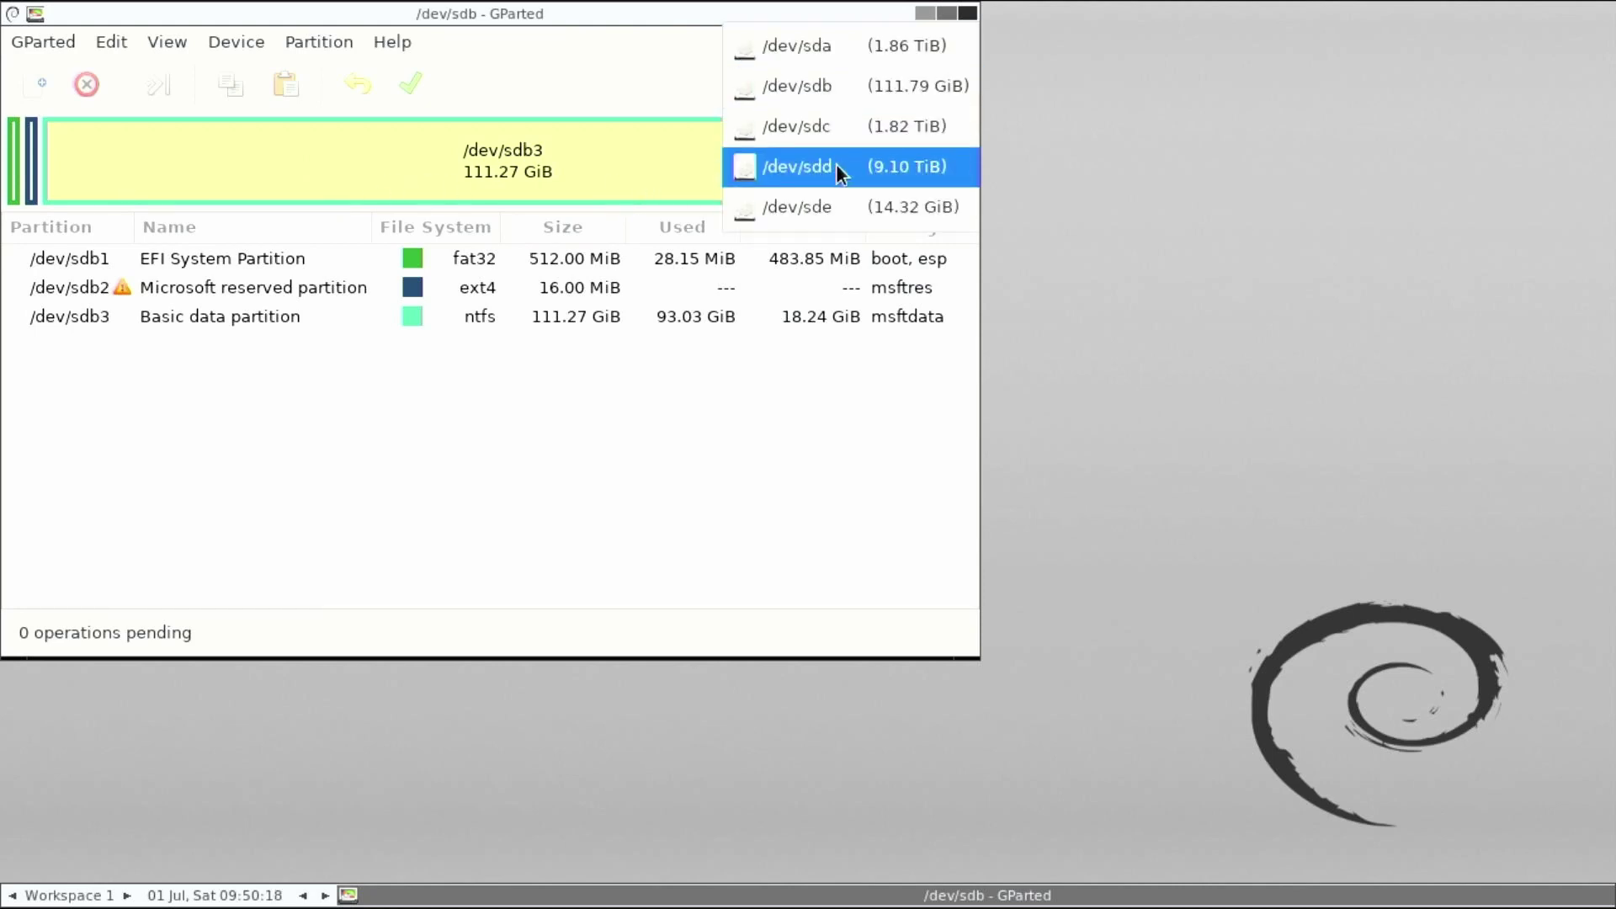
{"action": "left_click", "coordinate": [823, 64]}
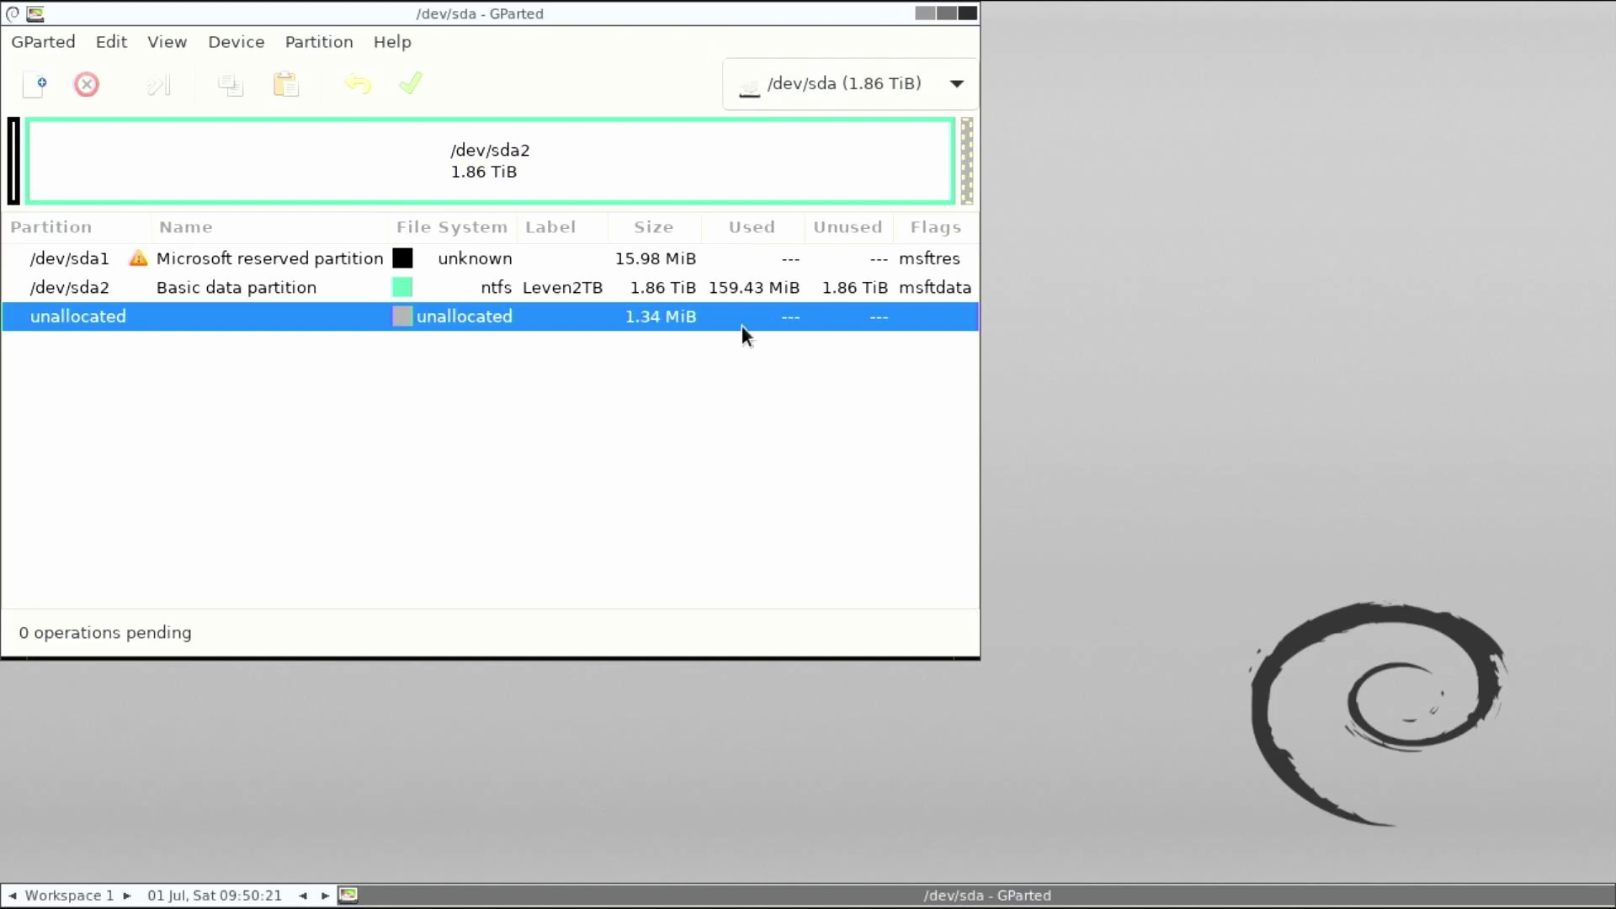
- Move the GParted window aside, open a terminal and place it over GParted with the partition list in view
{"action": "left_click_drag", "start_coordinate": [480, 13], "coordinate": [807, 157]}
{"action": "left_click", "coordinate": [303, 37]}
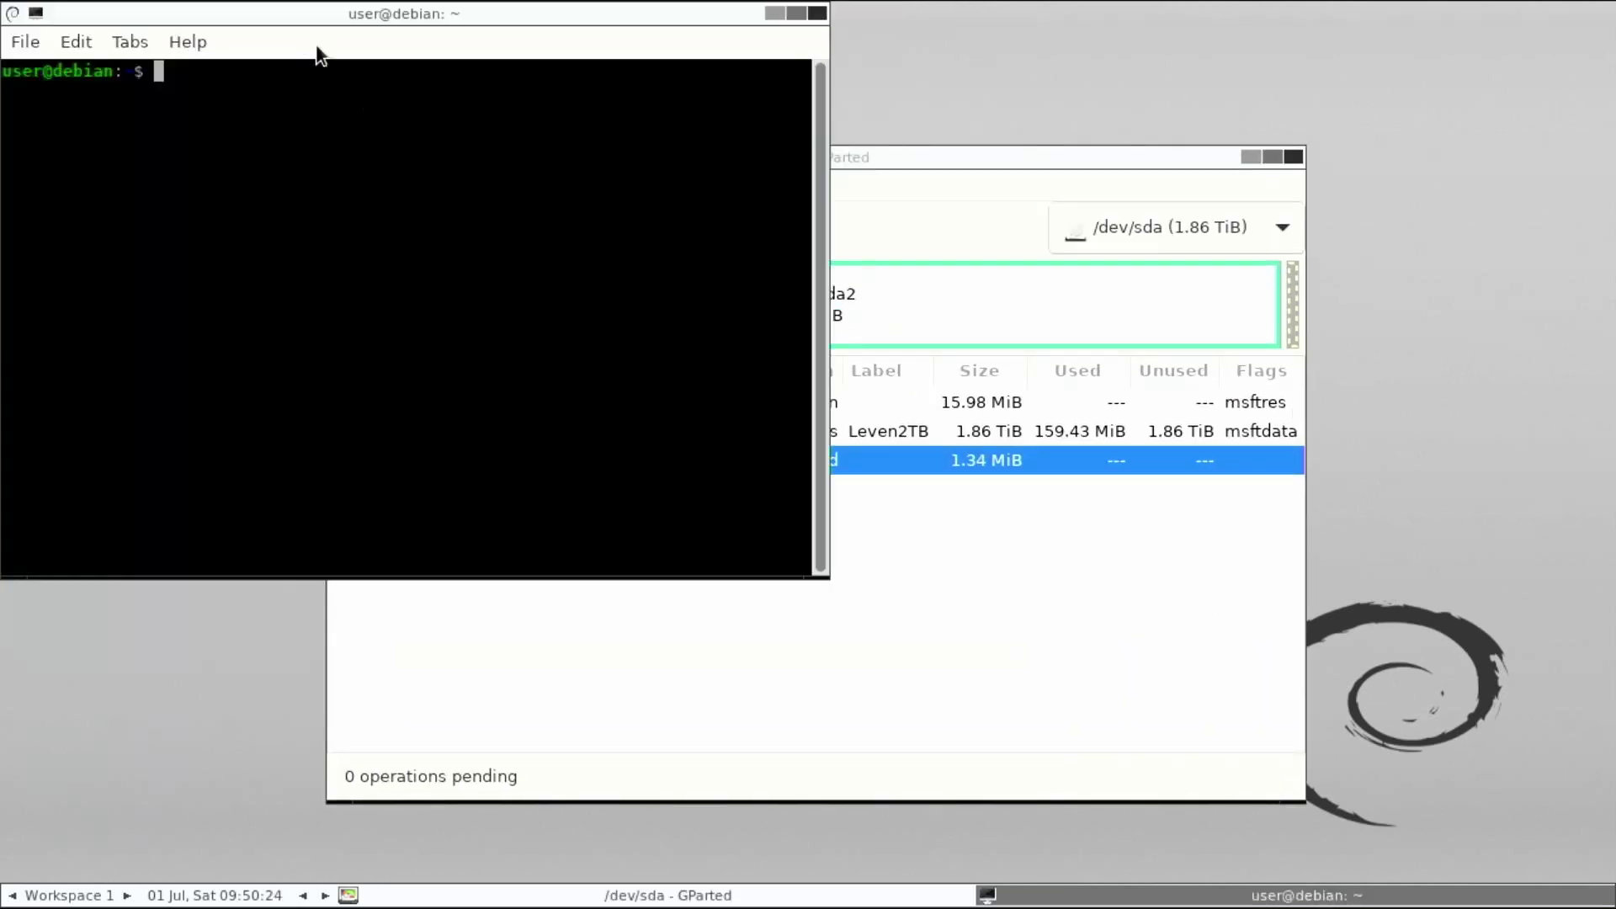
{"action": "left_click_drag", "start_coordinate": [480, 11], "coordinate": [732, 371]}
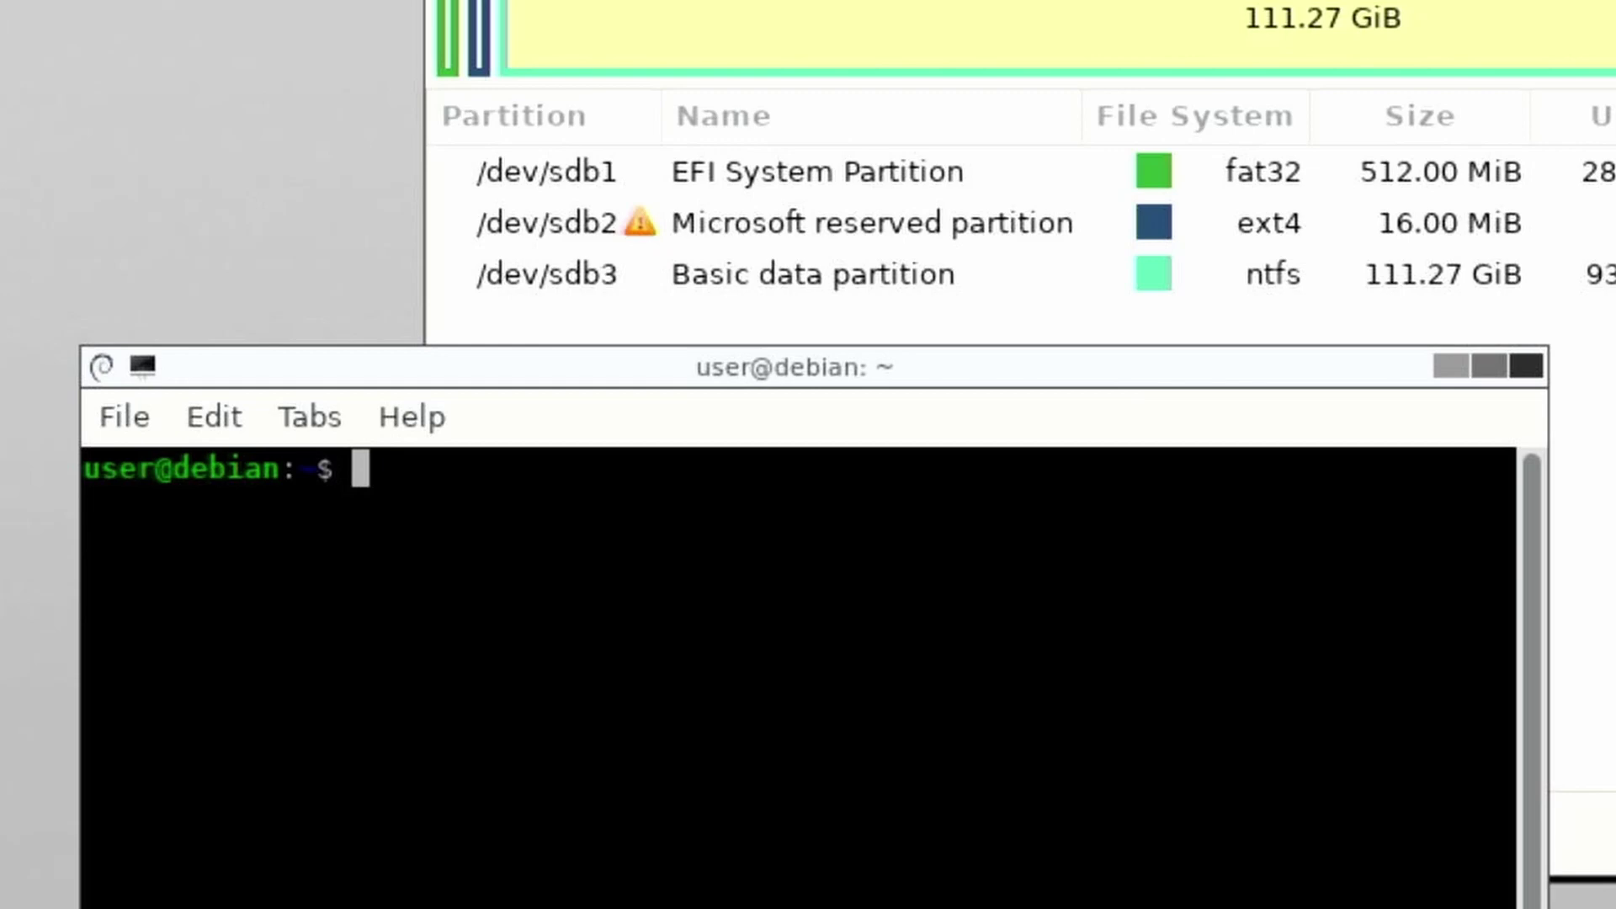
- Clone /dev/sdb to /dev/sda with "sudo dd if=/dev/sdb of=/dev/sda bs=1M status=progress", checking the target drive in GParted before running it
{"action": "type", "text": "sudo dd "}
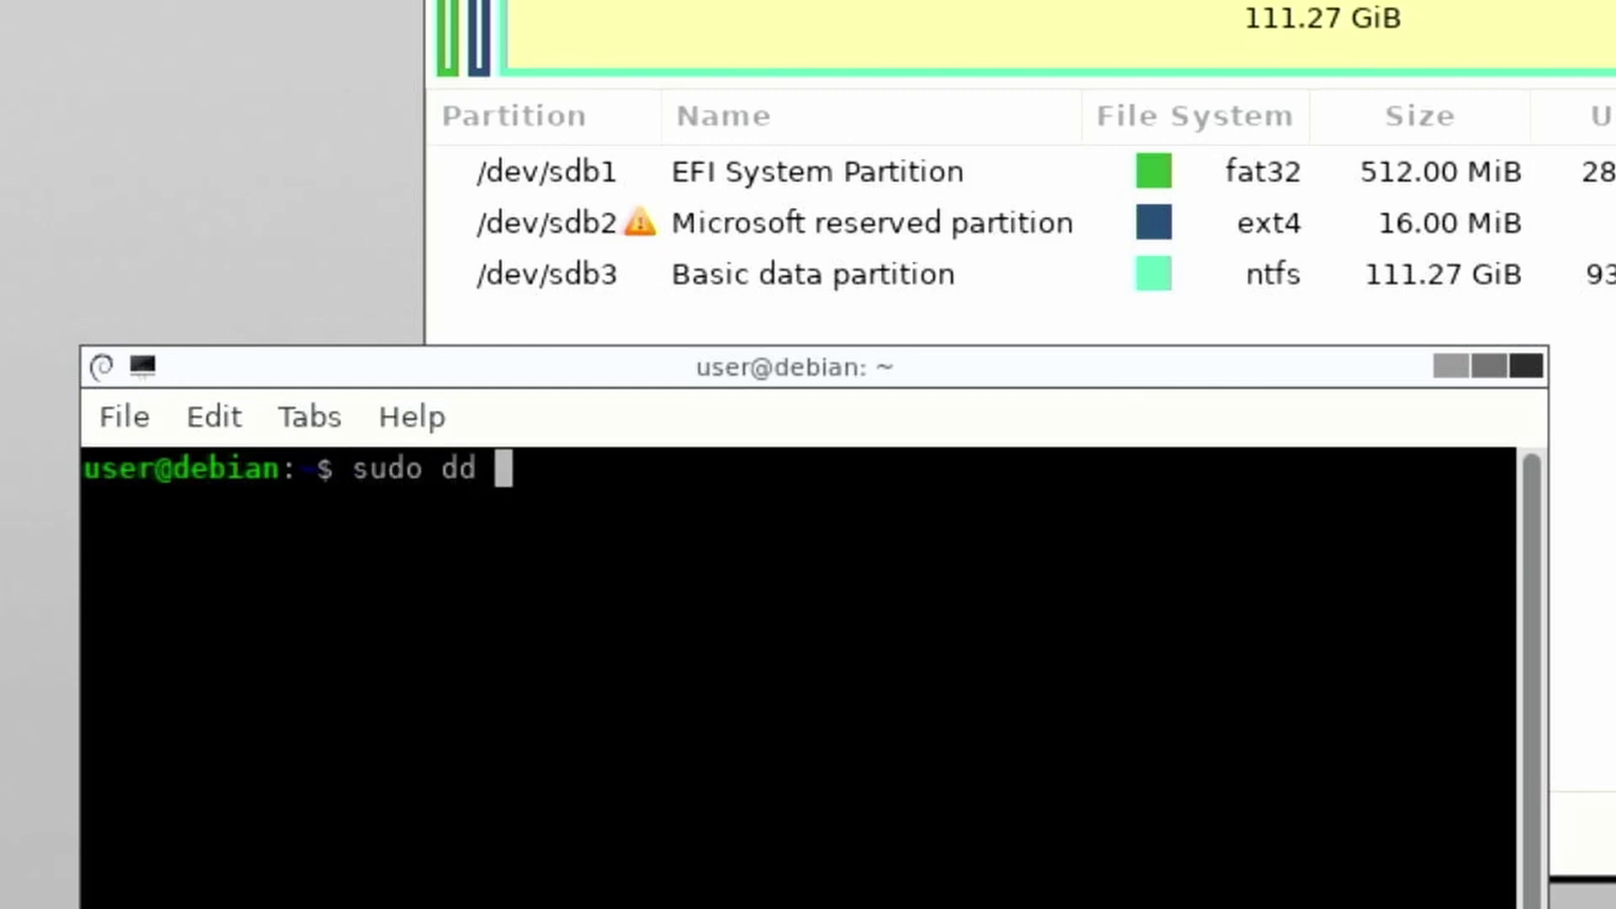
{"action": "type", "text": "if=/dev/"}
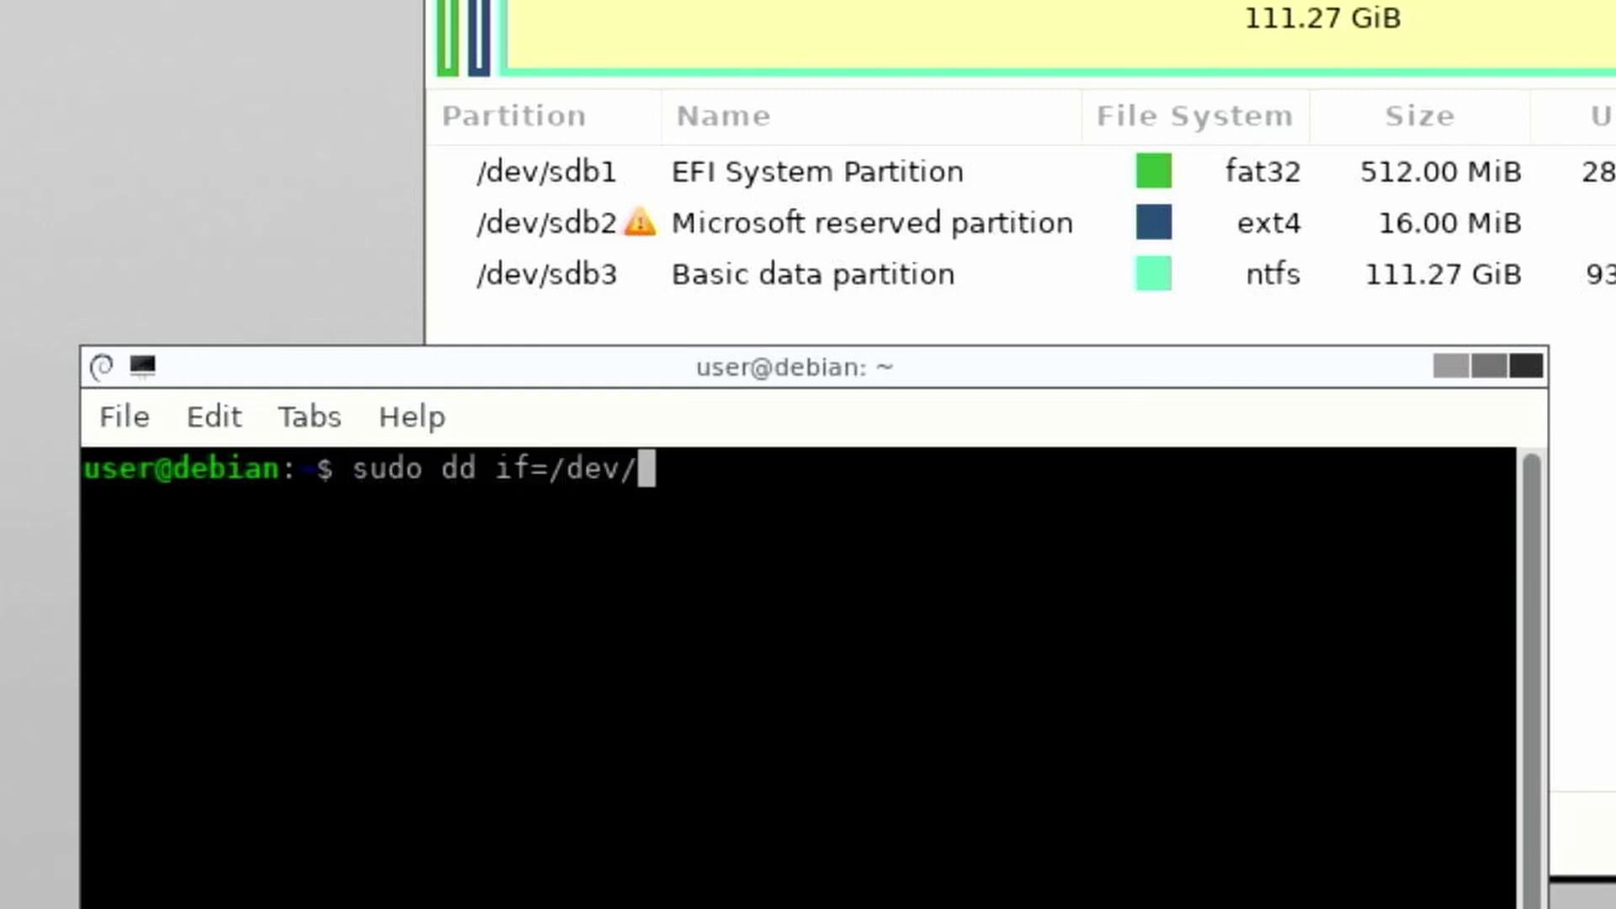
{"action": "type", "text": "sdb of=/dev"}
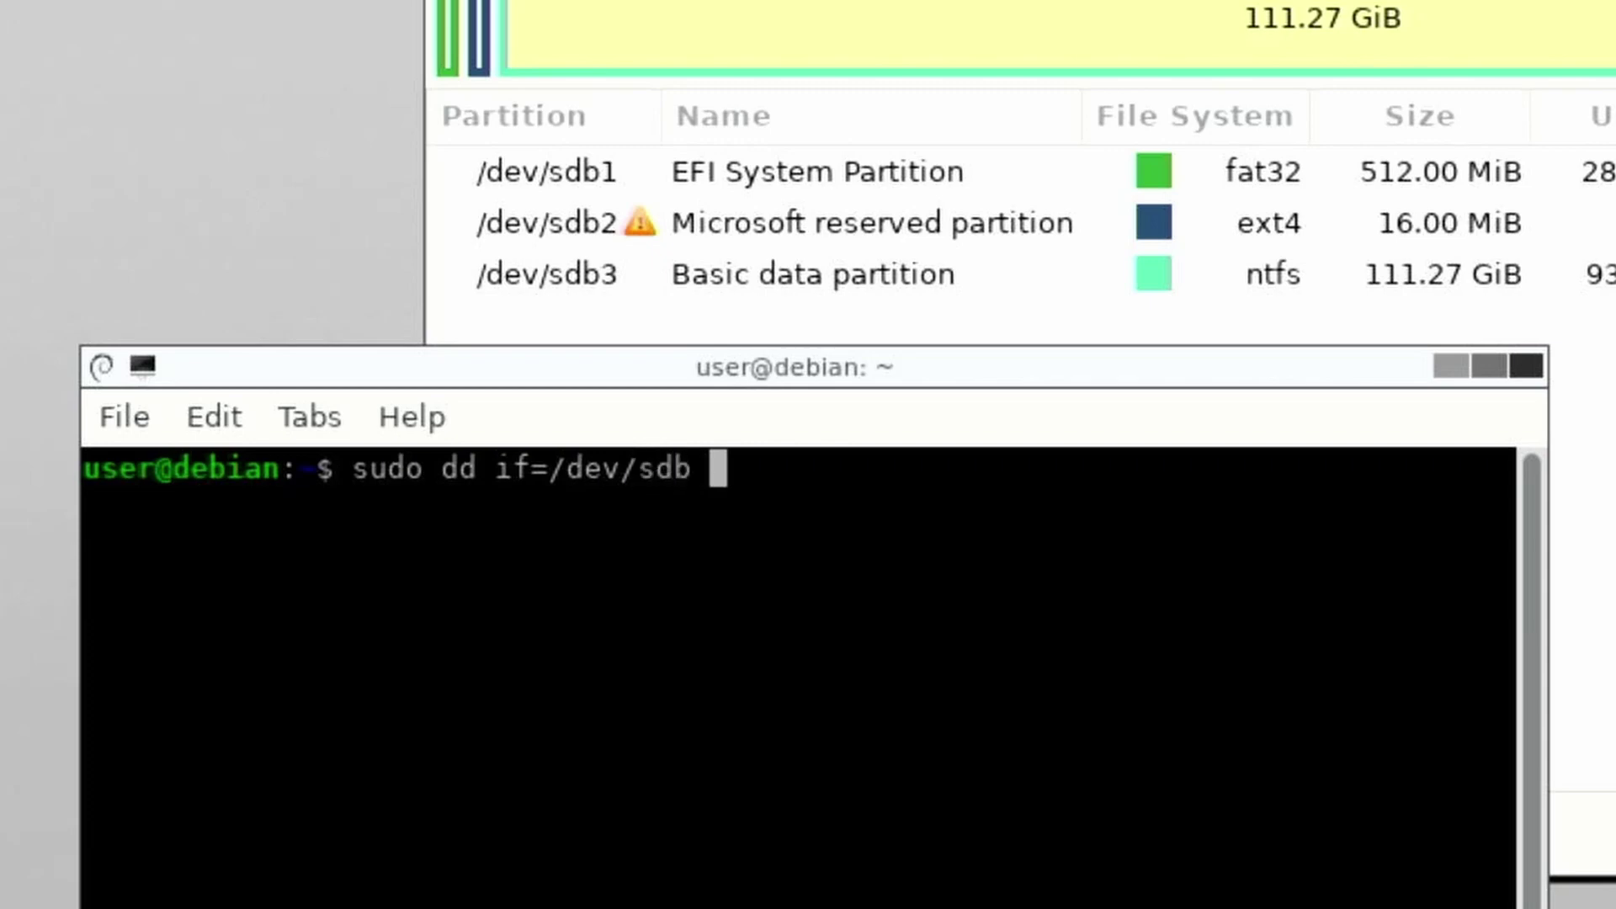
{"action": "type", "text": "/sda"}
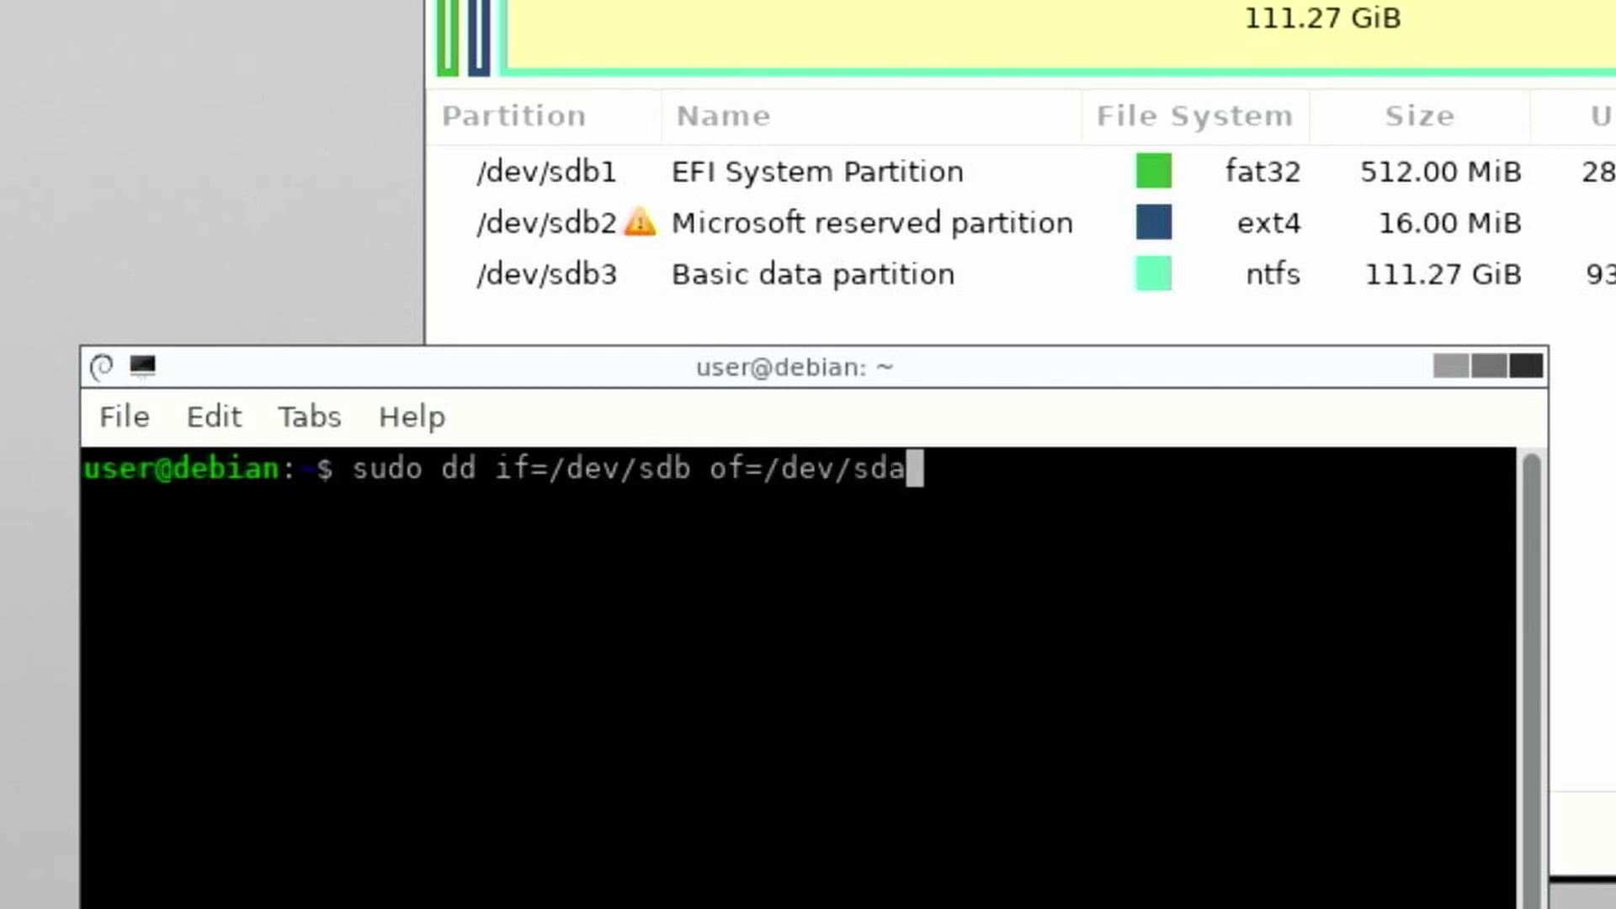
{"action": "left_click", "coordinate": [695, 703]}
{"action": "key", "text": "ctrl+1"}
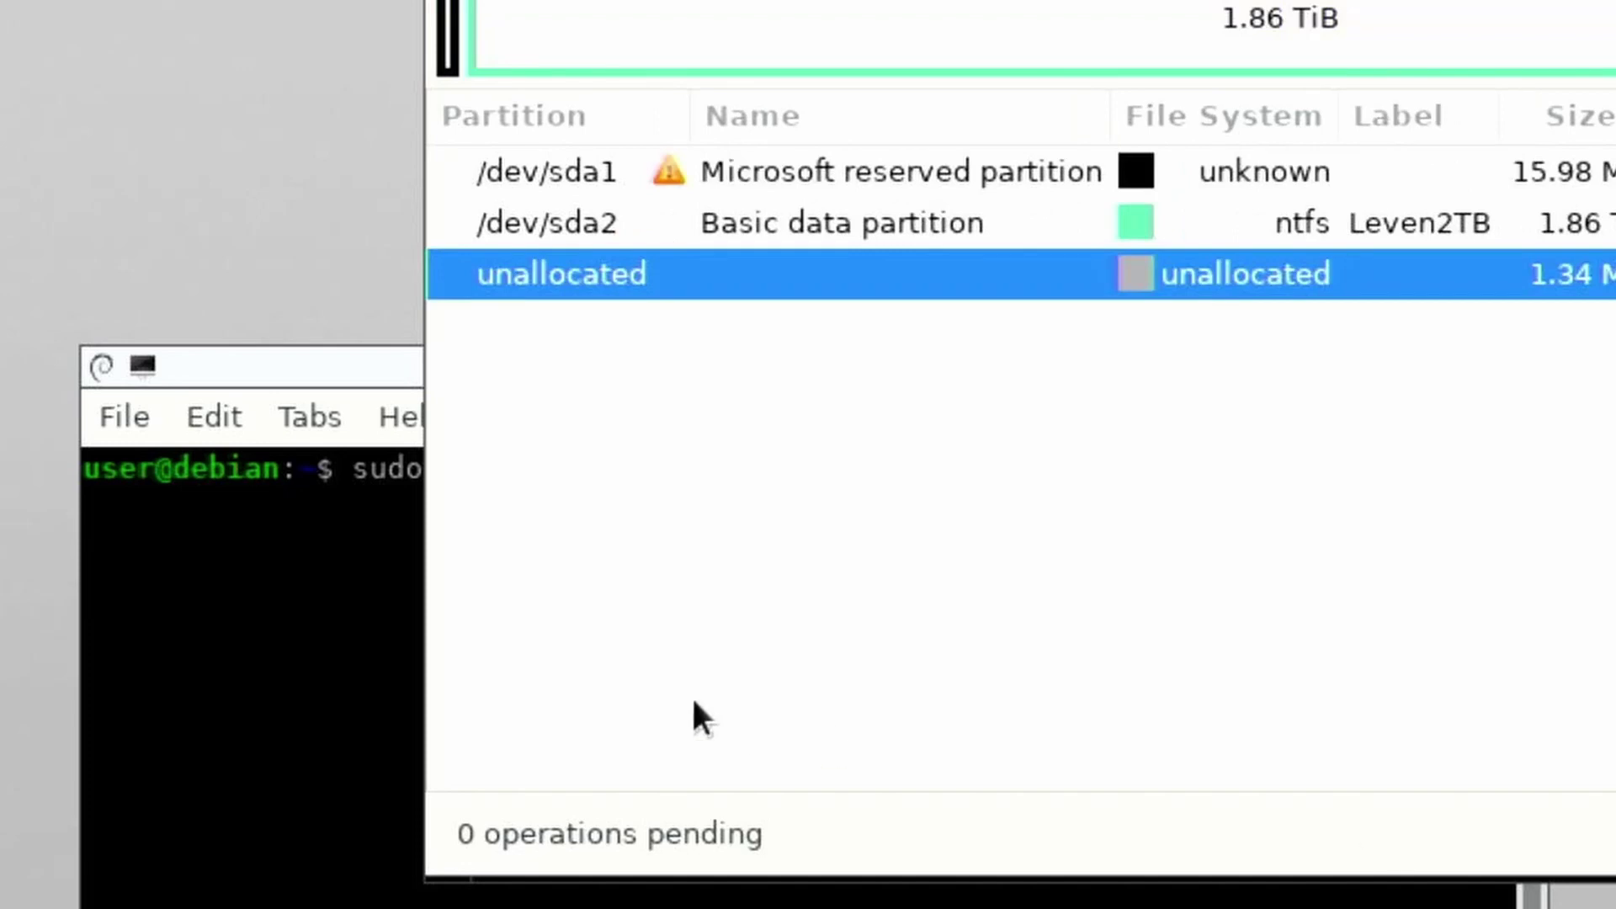
{"action": "left_click", "coordinate": [384, 382]}
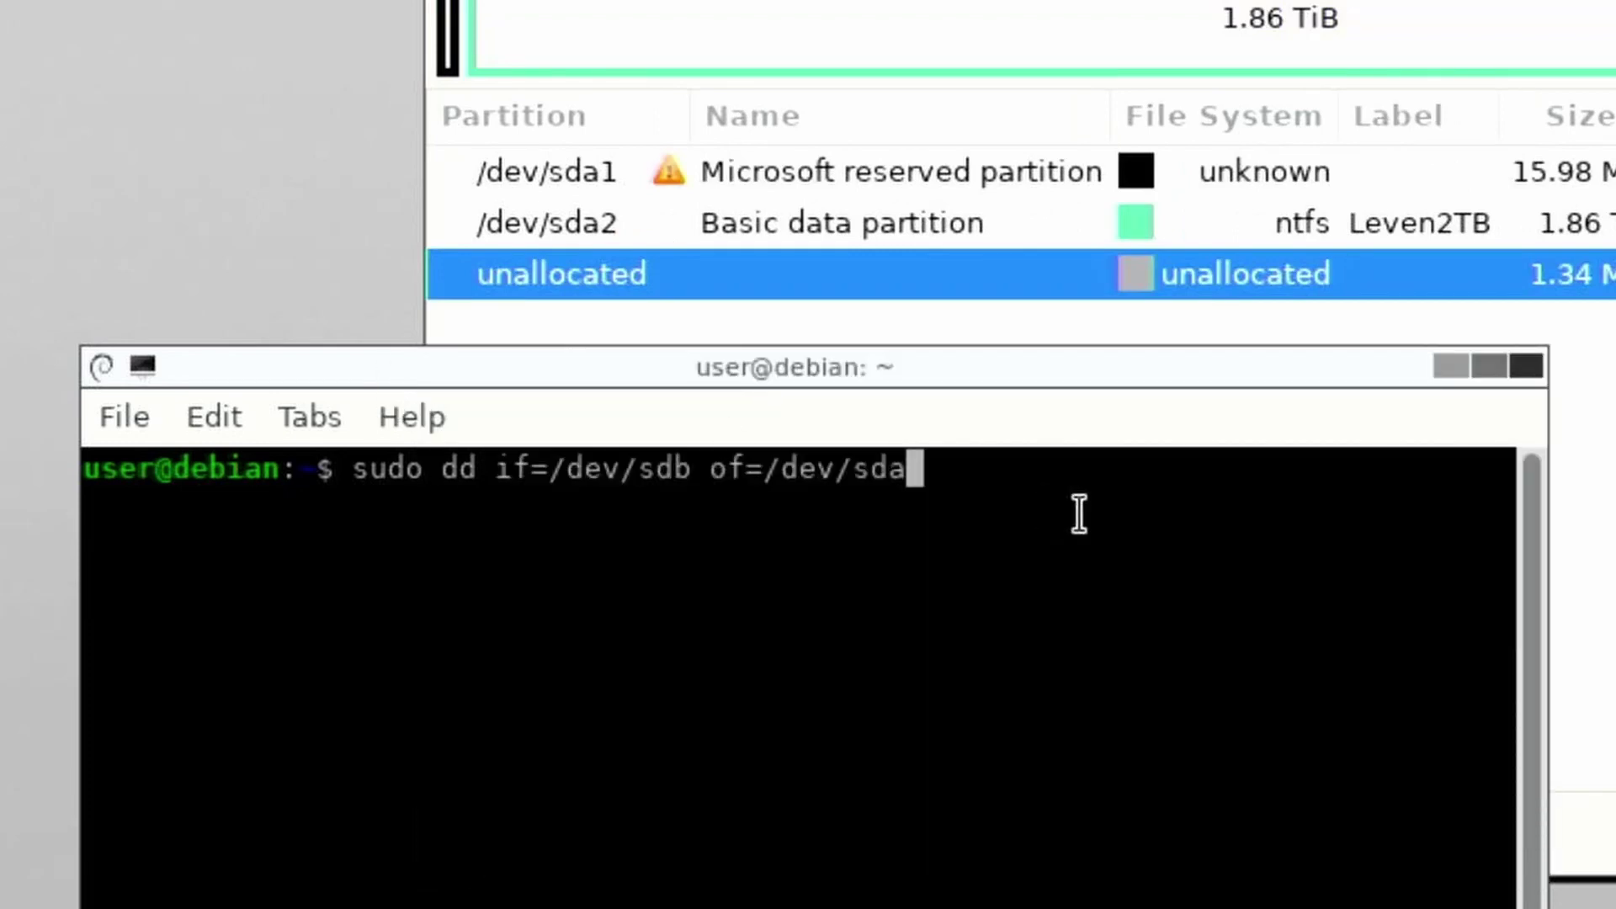
{"action": "type", "text": "bs="}
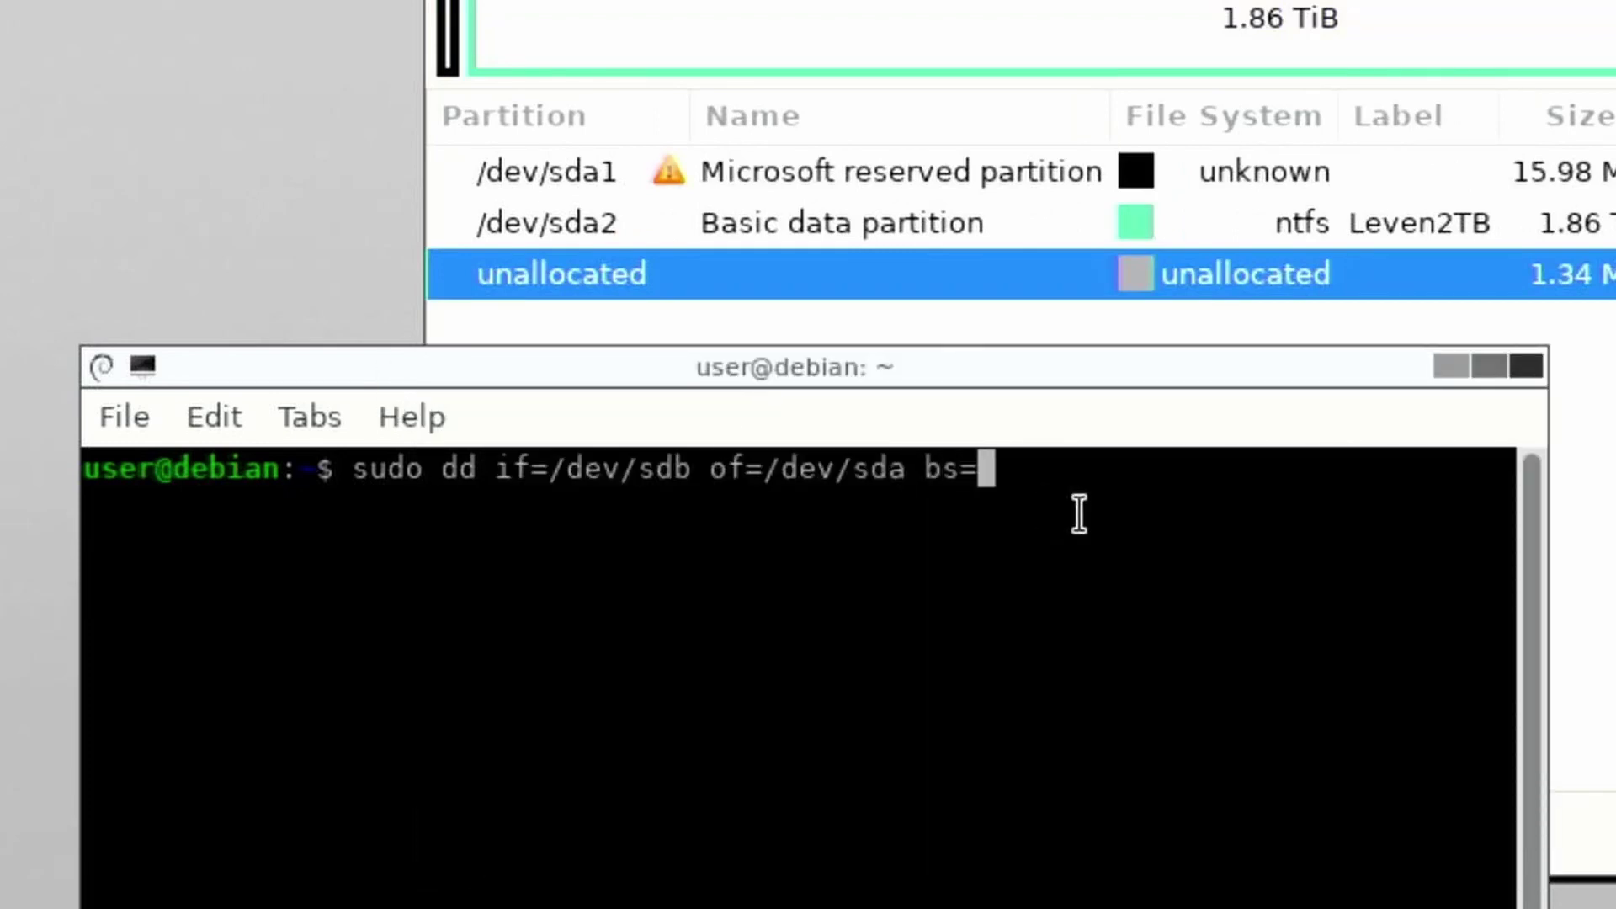
{"action": "type", "text": "1M sta"}
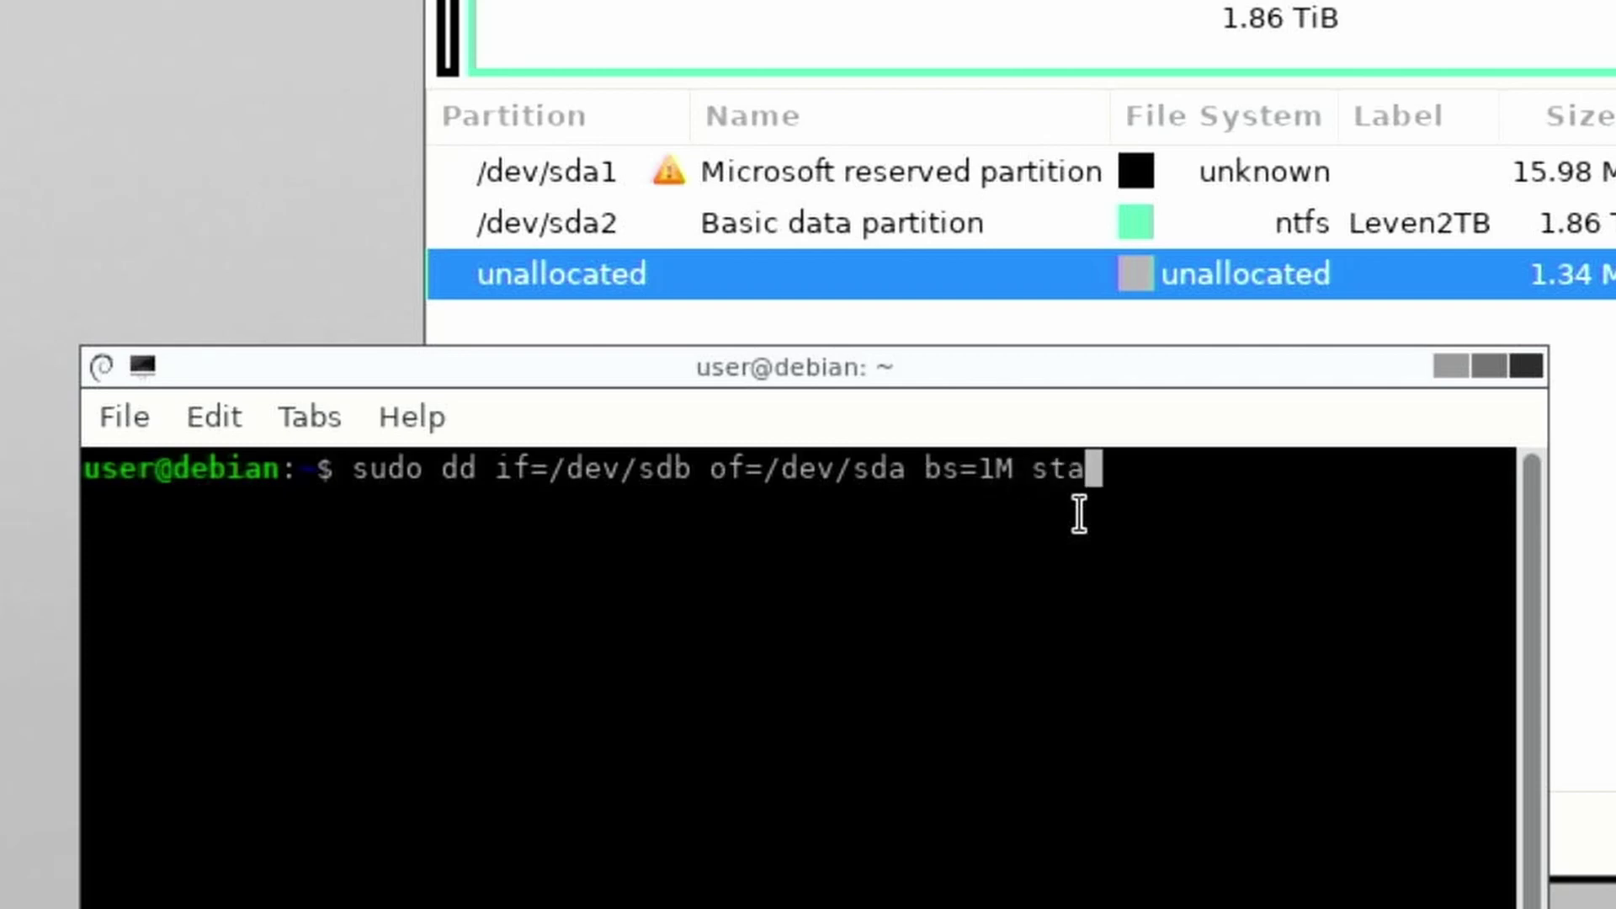
{"action": "type", "text": "tus=progress"}
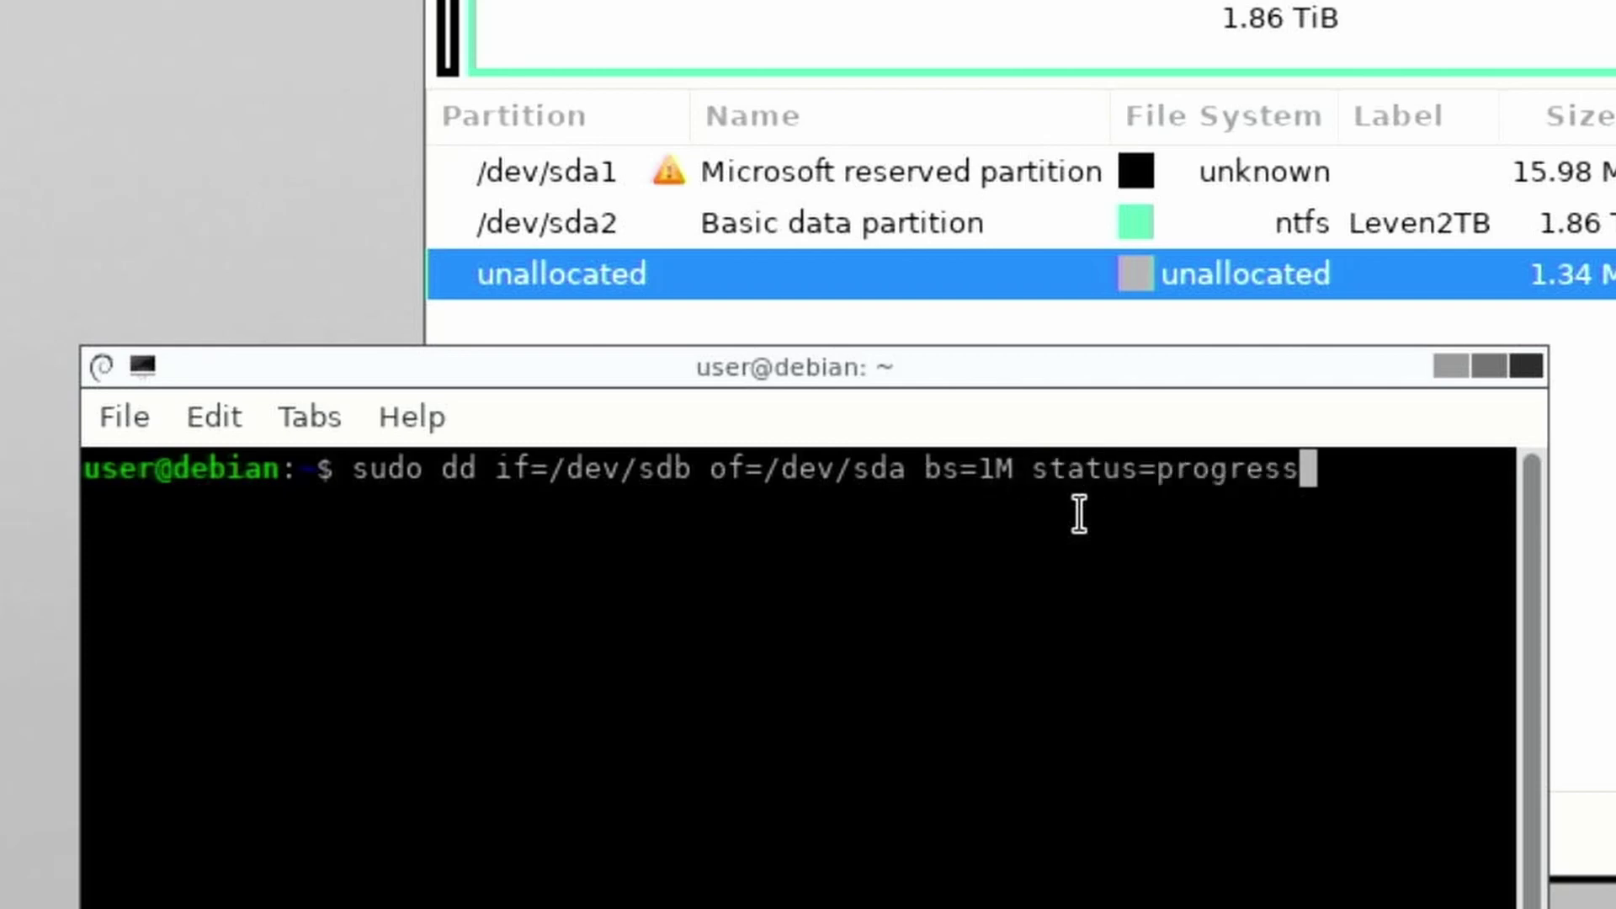
{"action": "key", "text": "Return"}
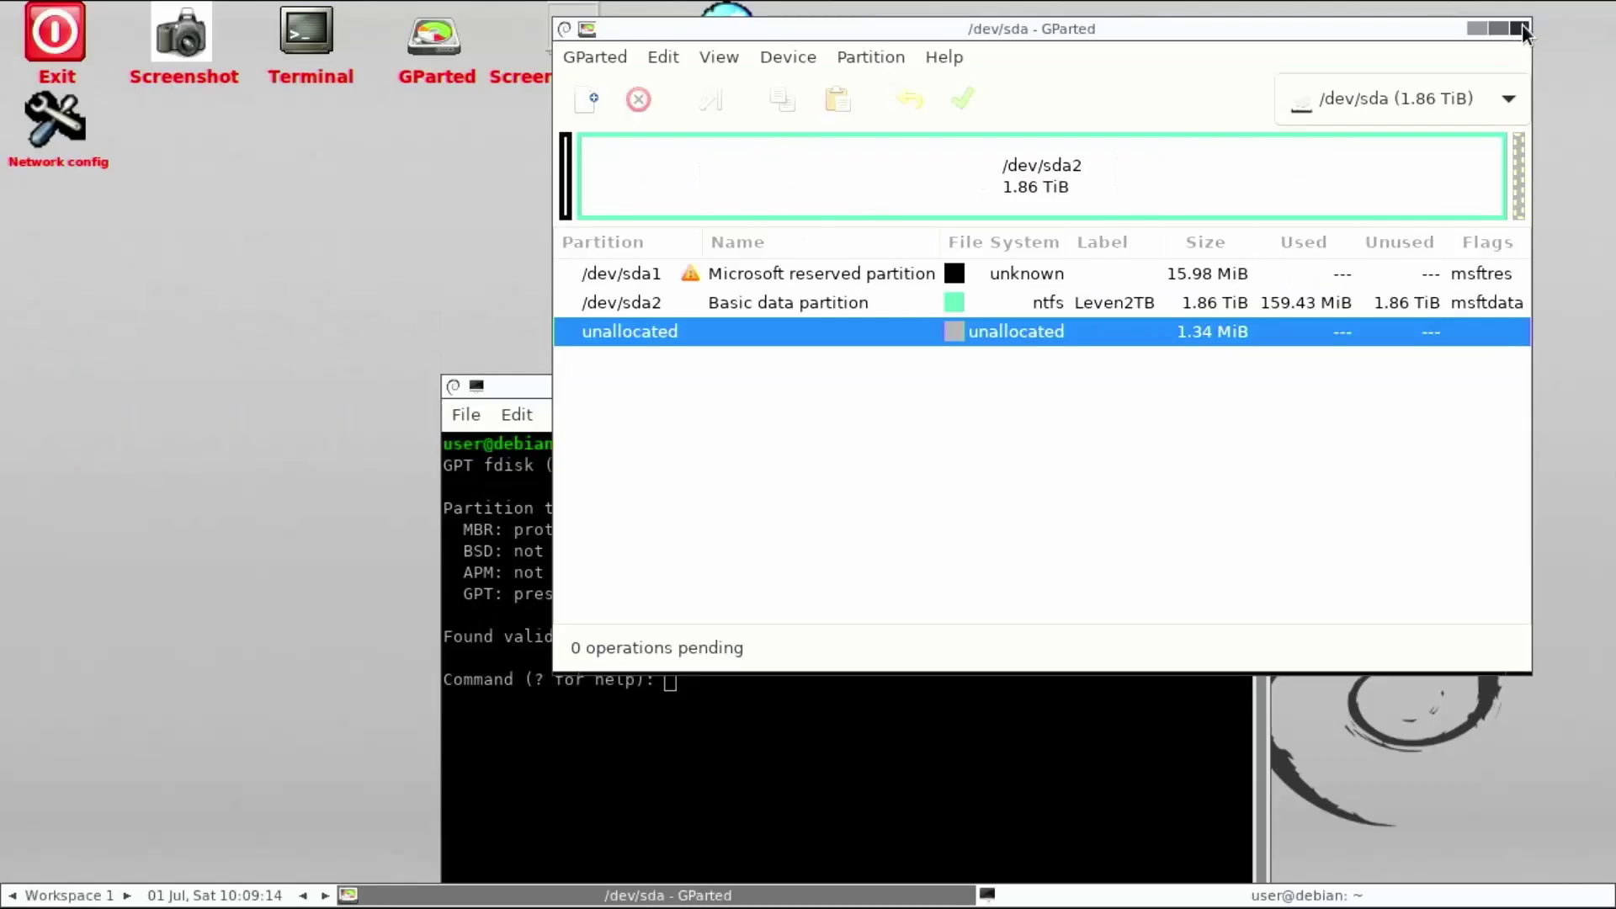
- Restart GParted and fix the GPT on /dev/sda to use all of the available space
{"action": "left_click", "coordinate": [1586, 18]}
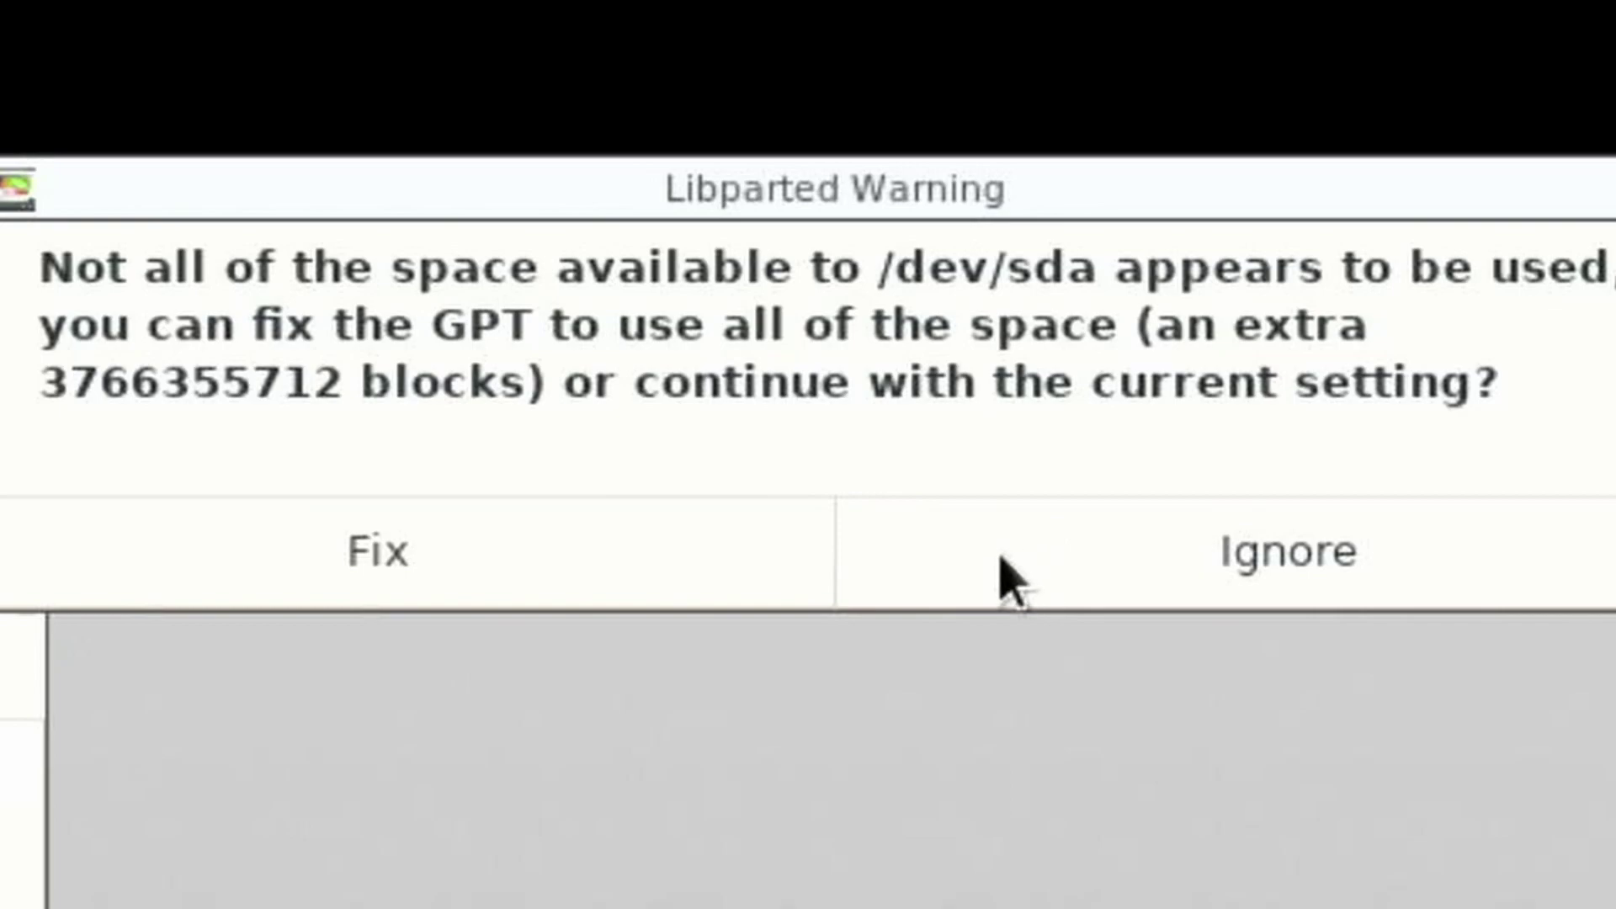
{"action": "left_click", "coordinate": [505, 547]}
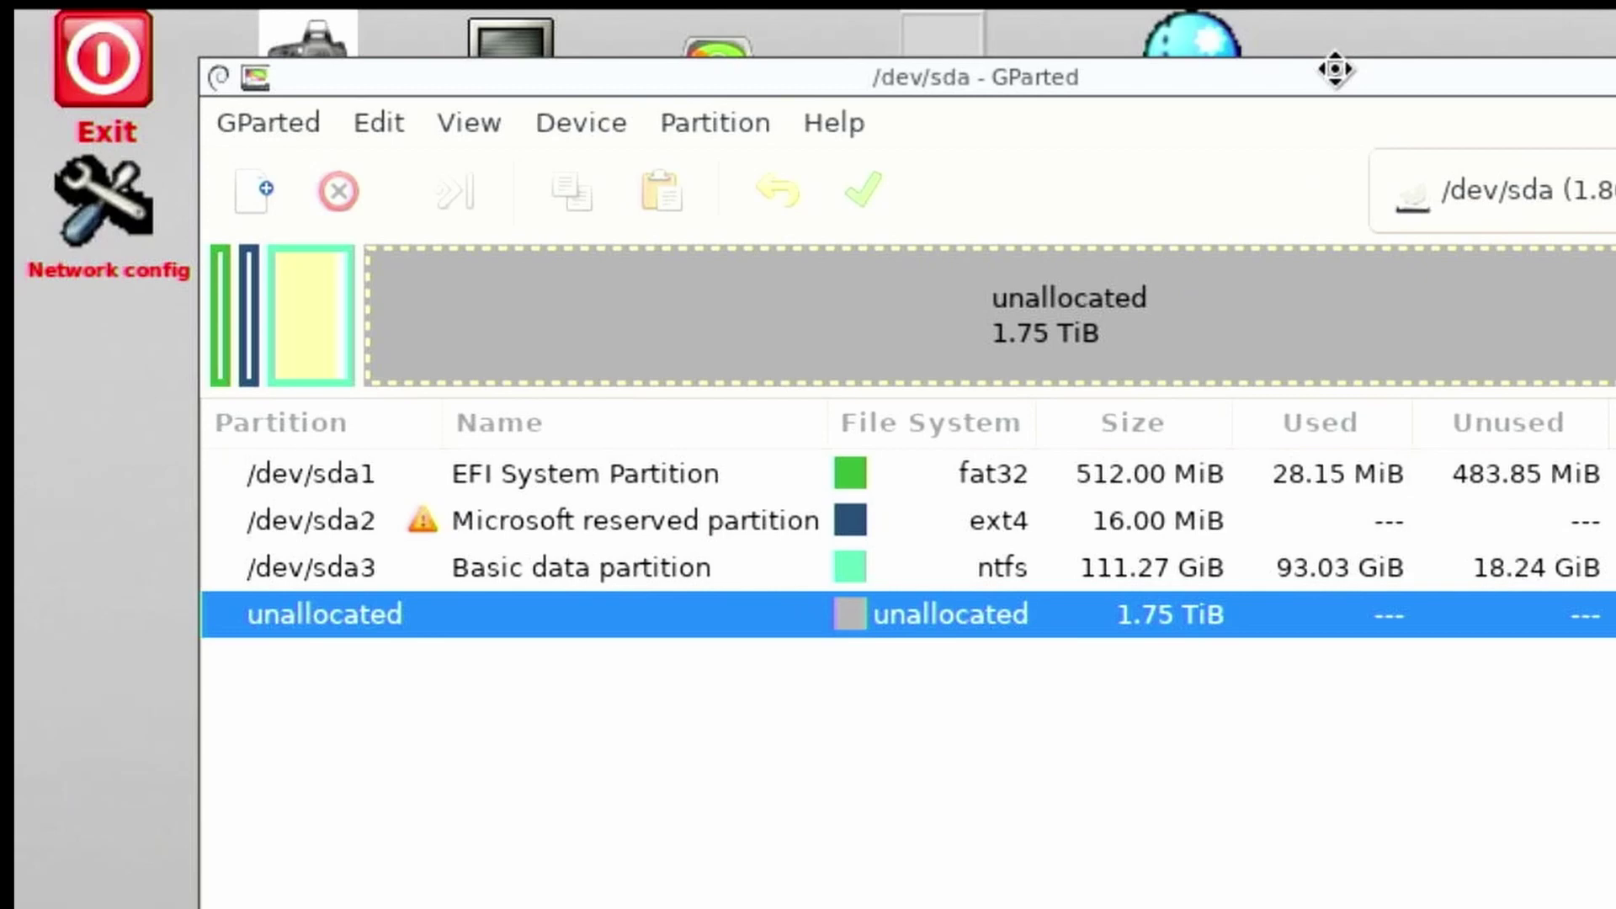
- Queue a new 1839041 MiB ext4 primary partition in the unallocated space on /dev/sda
{"action": "key", "text": "Up"}
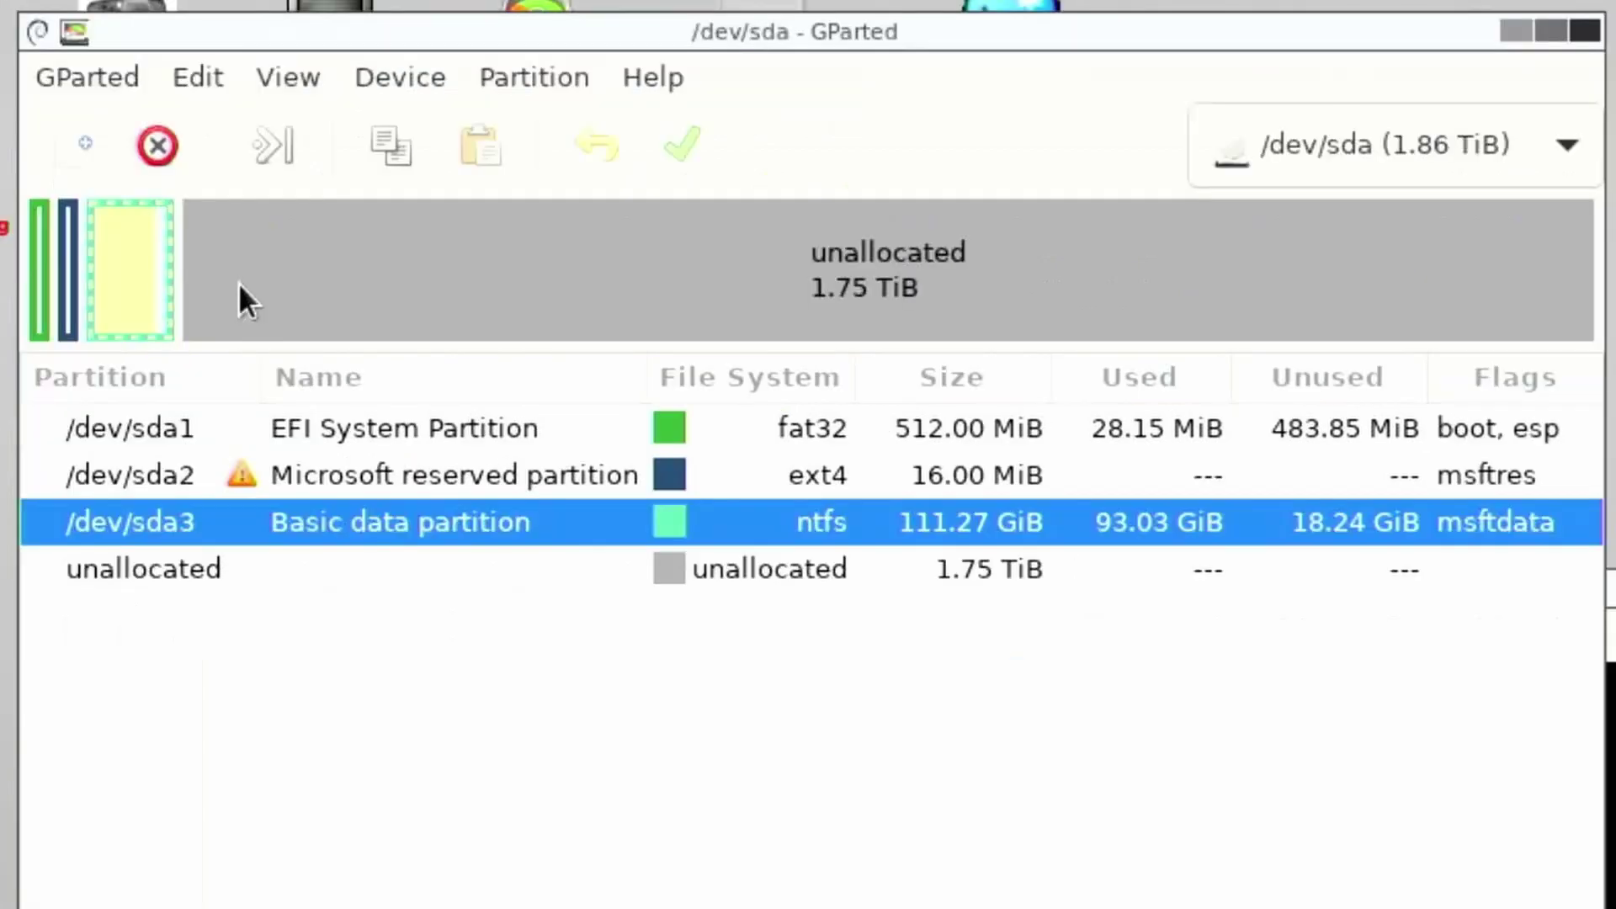
{"action": "left_click", "coordinate": [218, 573]}
{"action": "right_click", "coordinate": [523, 266]}
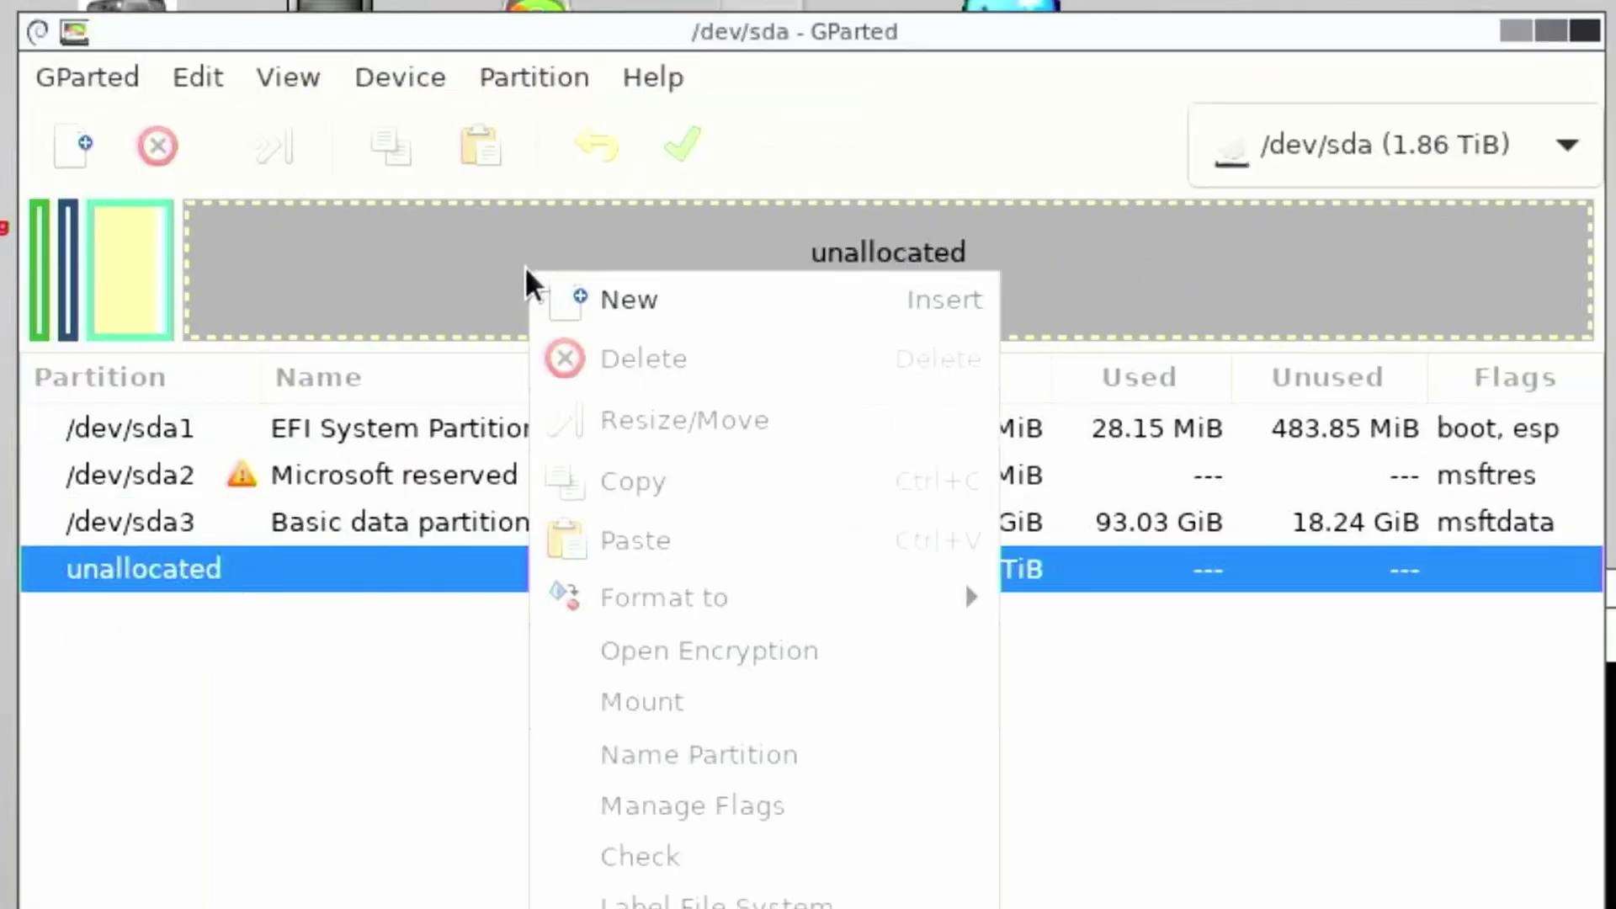
{"action": "left_click", "coordinate": [623, 301]}
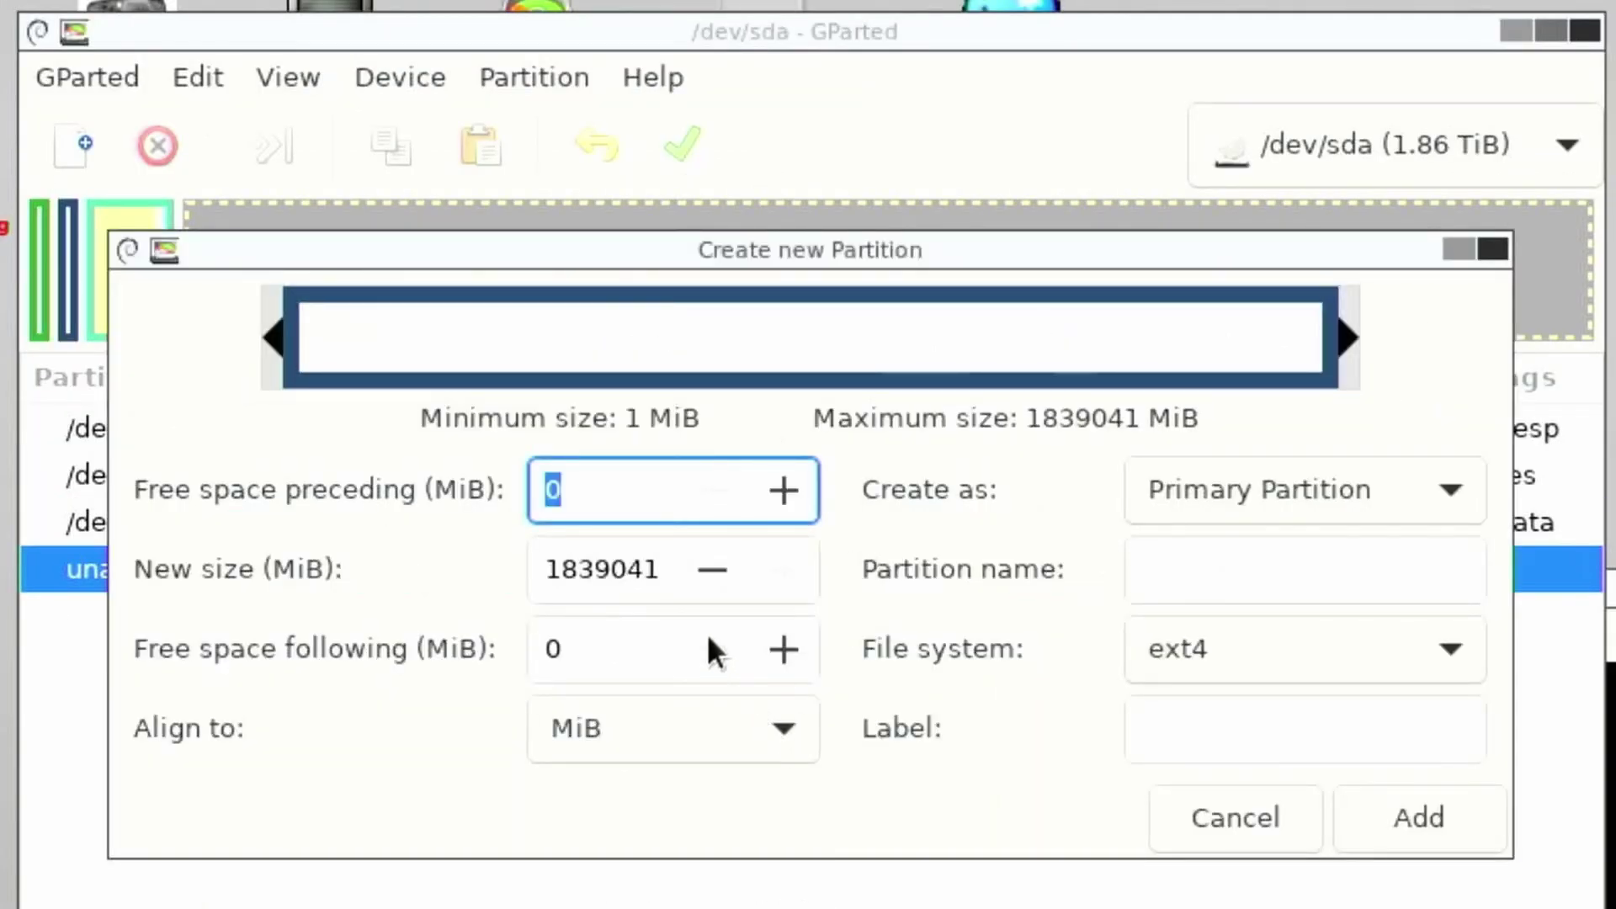
{"action": "key", "text": "Return"}
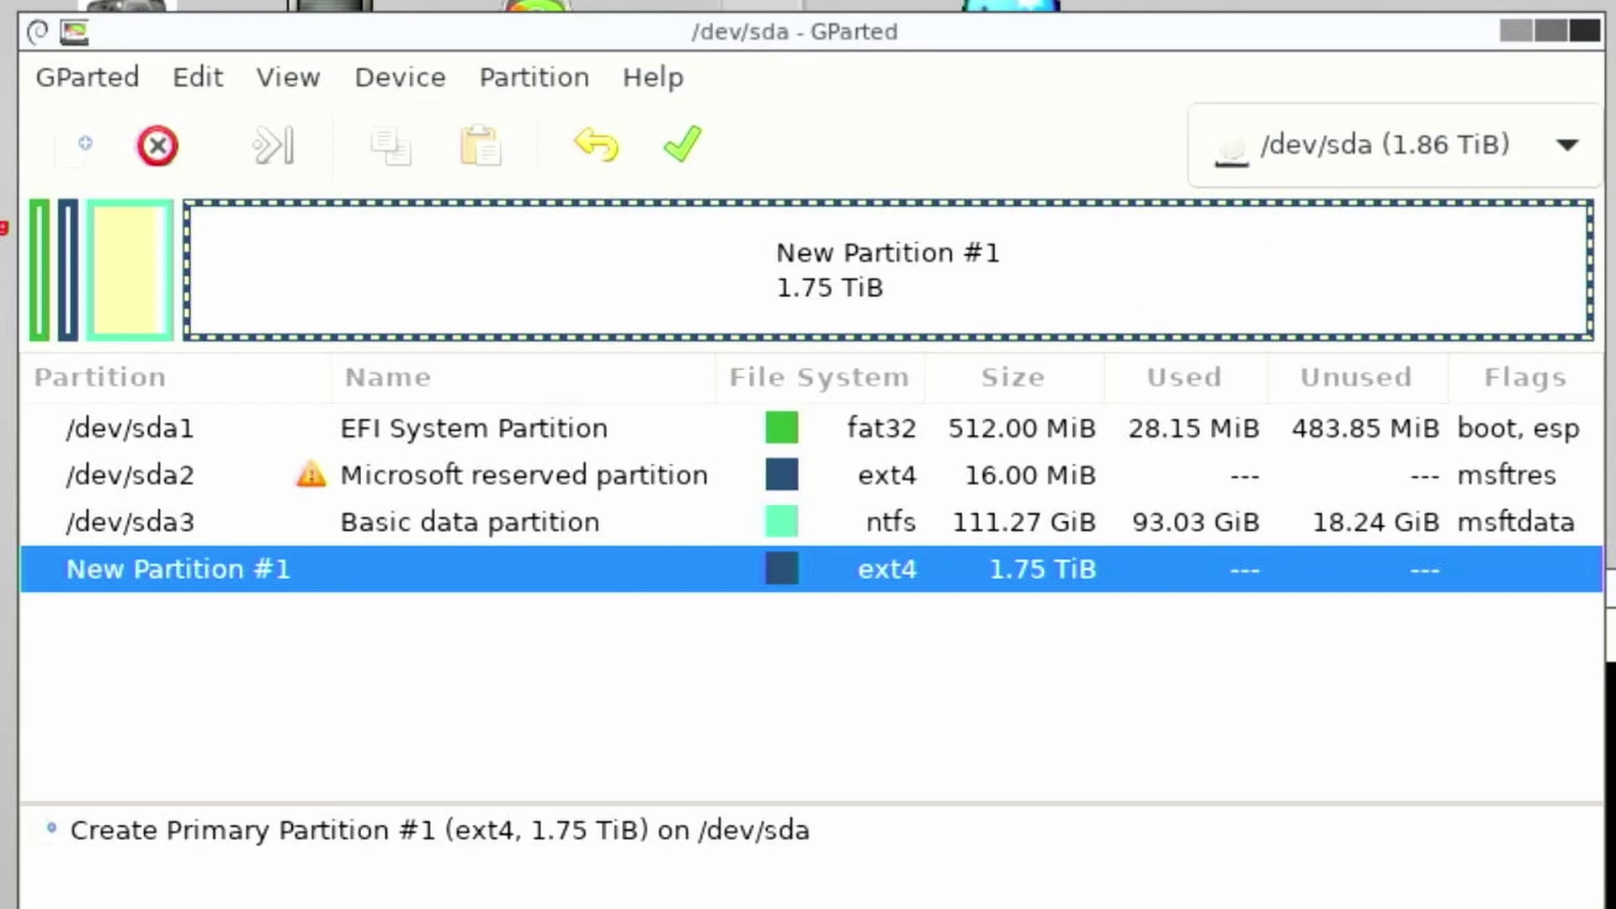
- Quit GParted without applying the pending operation and shut down the computer
{"action": "left_click", "coordinate": [1586, 31]}
{"action": "left_click", "coordinate": [667, 642]}
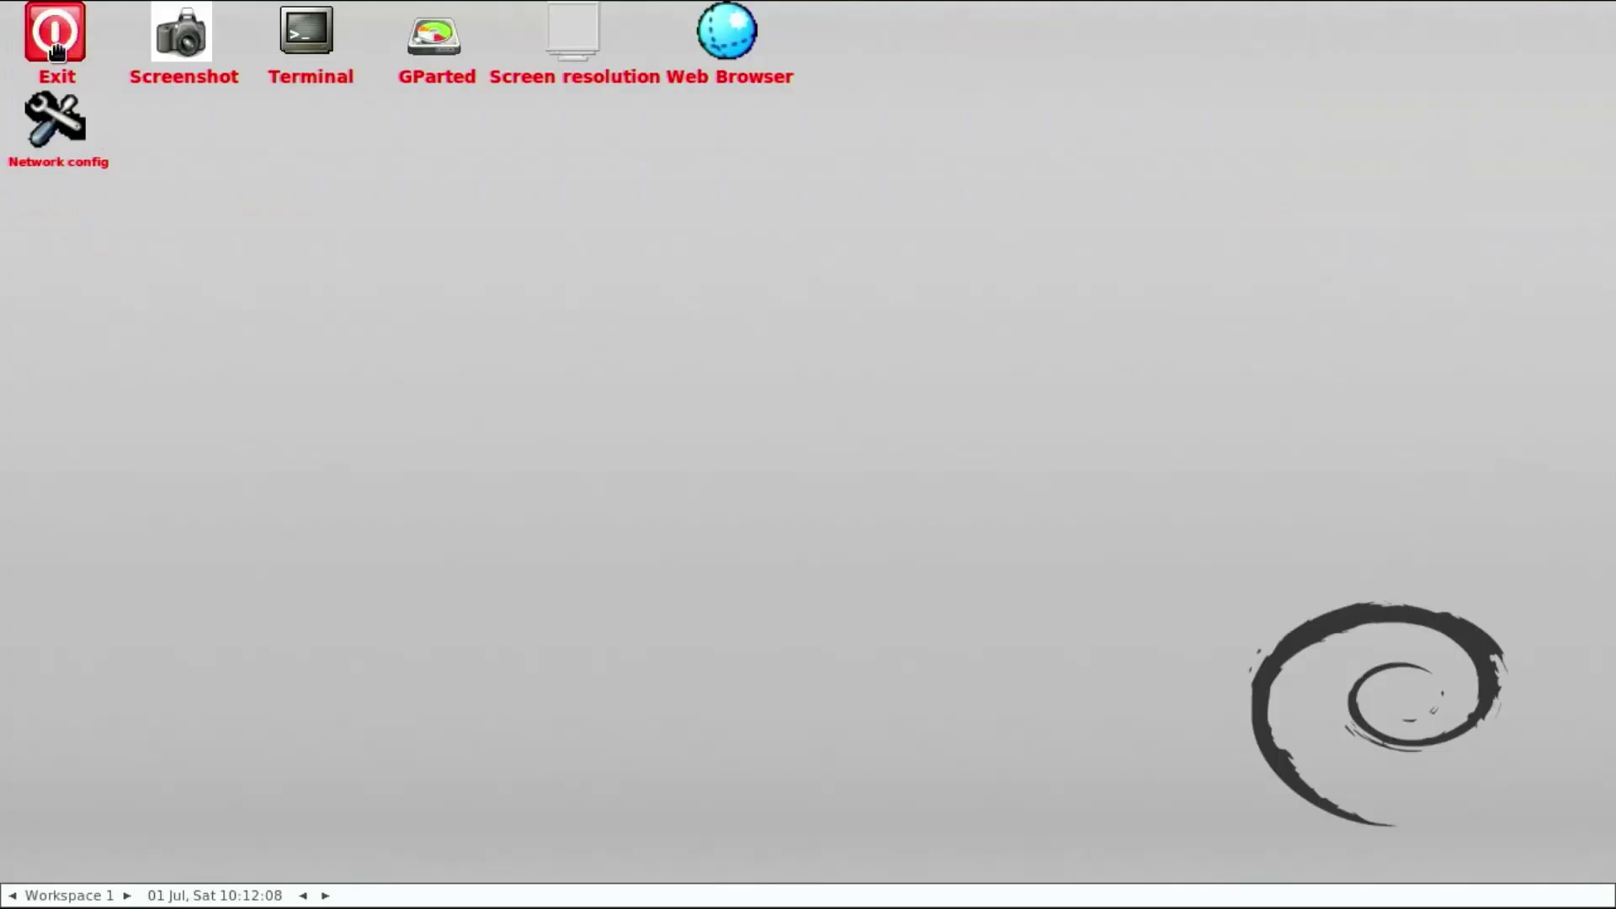
{"action": "double_click", "coordinate": [55, 52]}
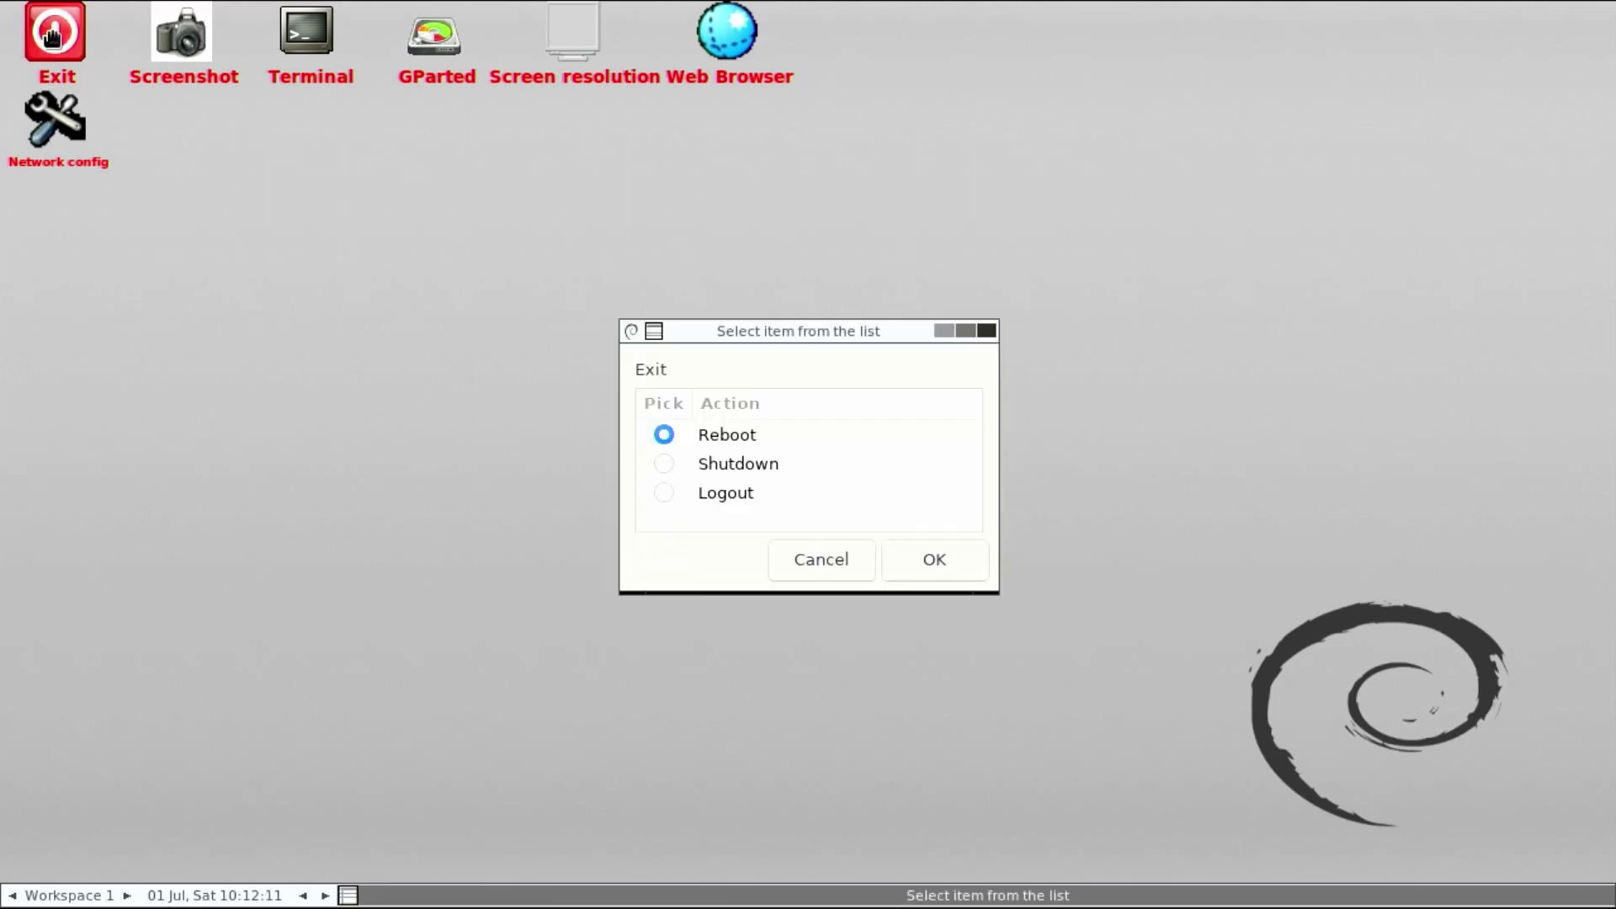
{"action": "left_click", "coordinate": [730, 468]}
{"action": "left_click", "coordinate": [937, 561]}
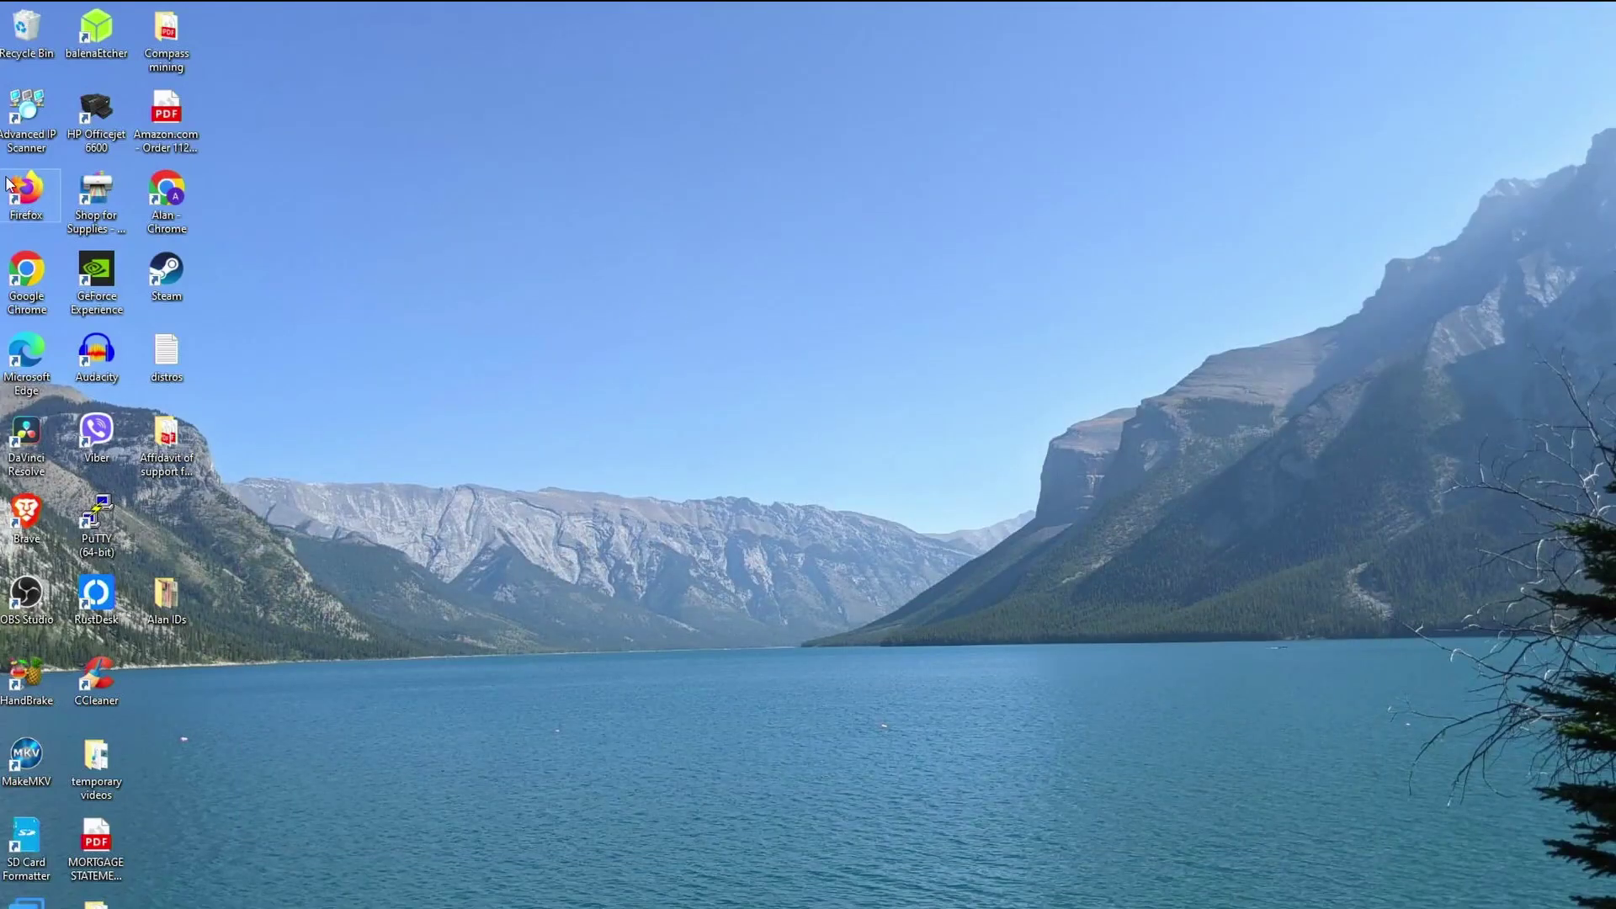
- In Windows, open the hard disk partitions tool and extend the C: volume by the 1839040 MB of unallocated space on Disk 0
{"action": "key", "text": "super+s"}
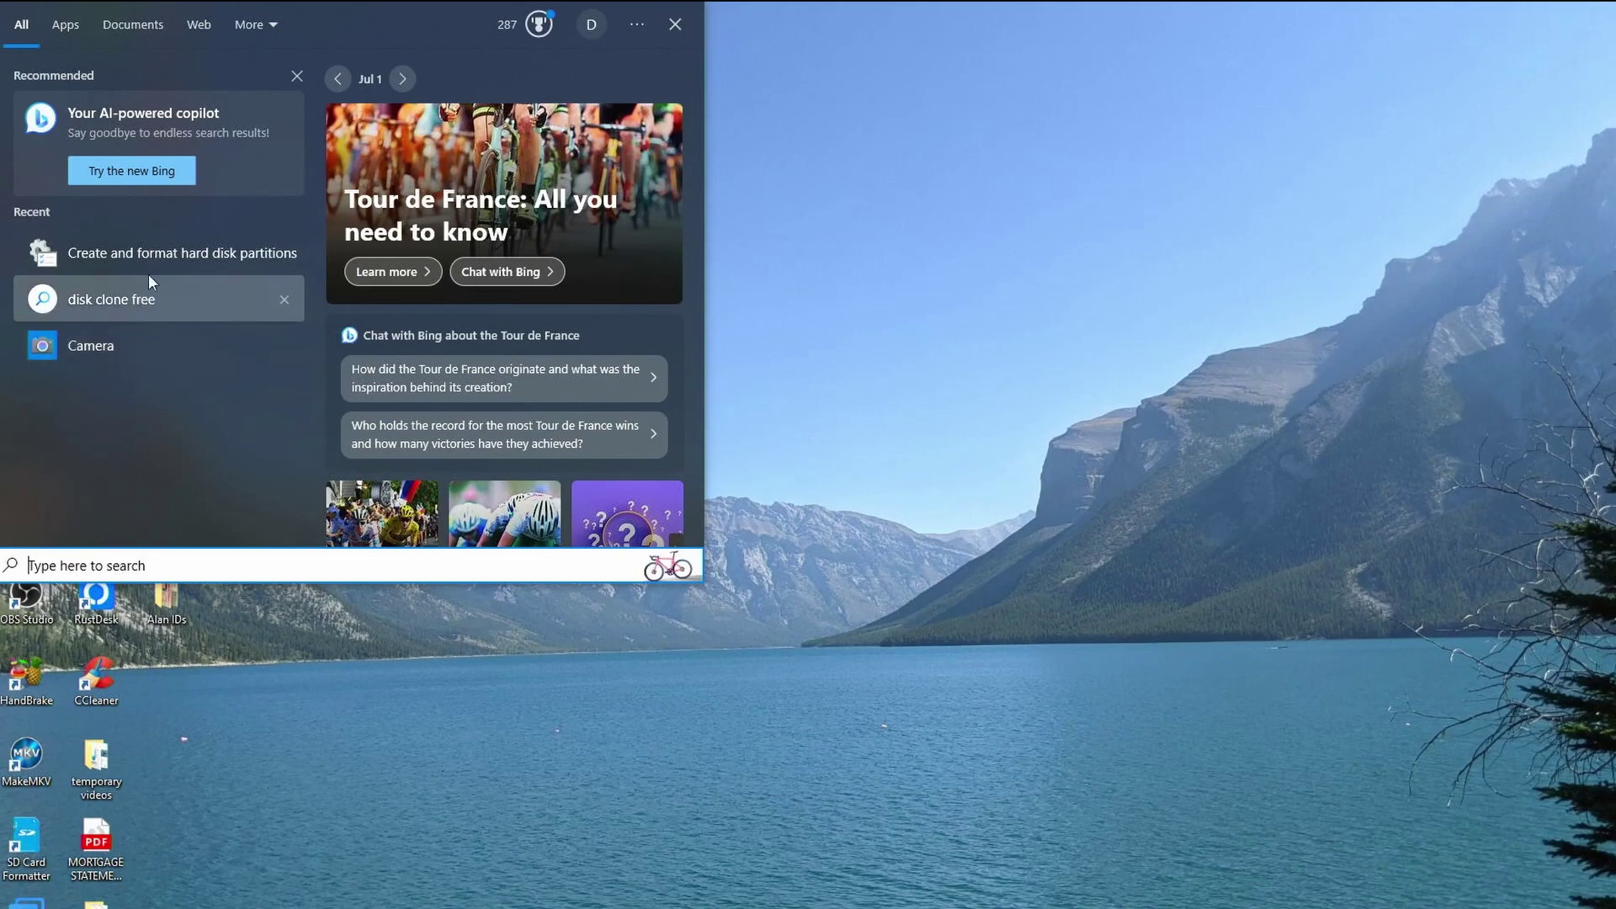
{"action": "left_click", "coordinate": [320, 390]}
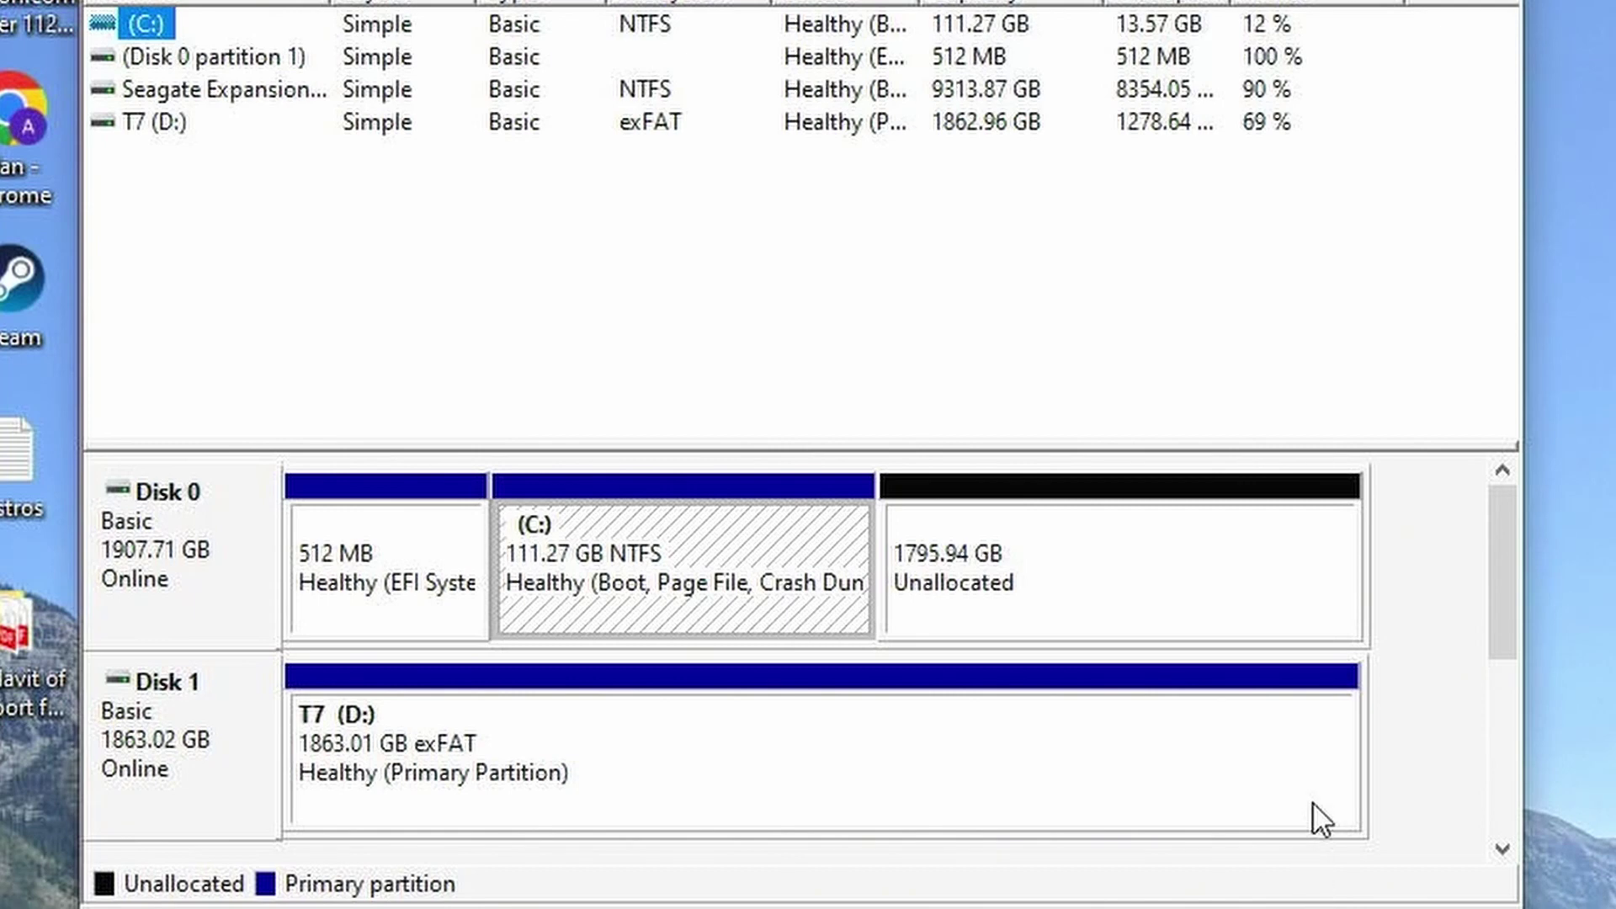
{"action": "left_click", "coordinate": [1019, 589]}
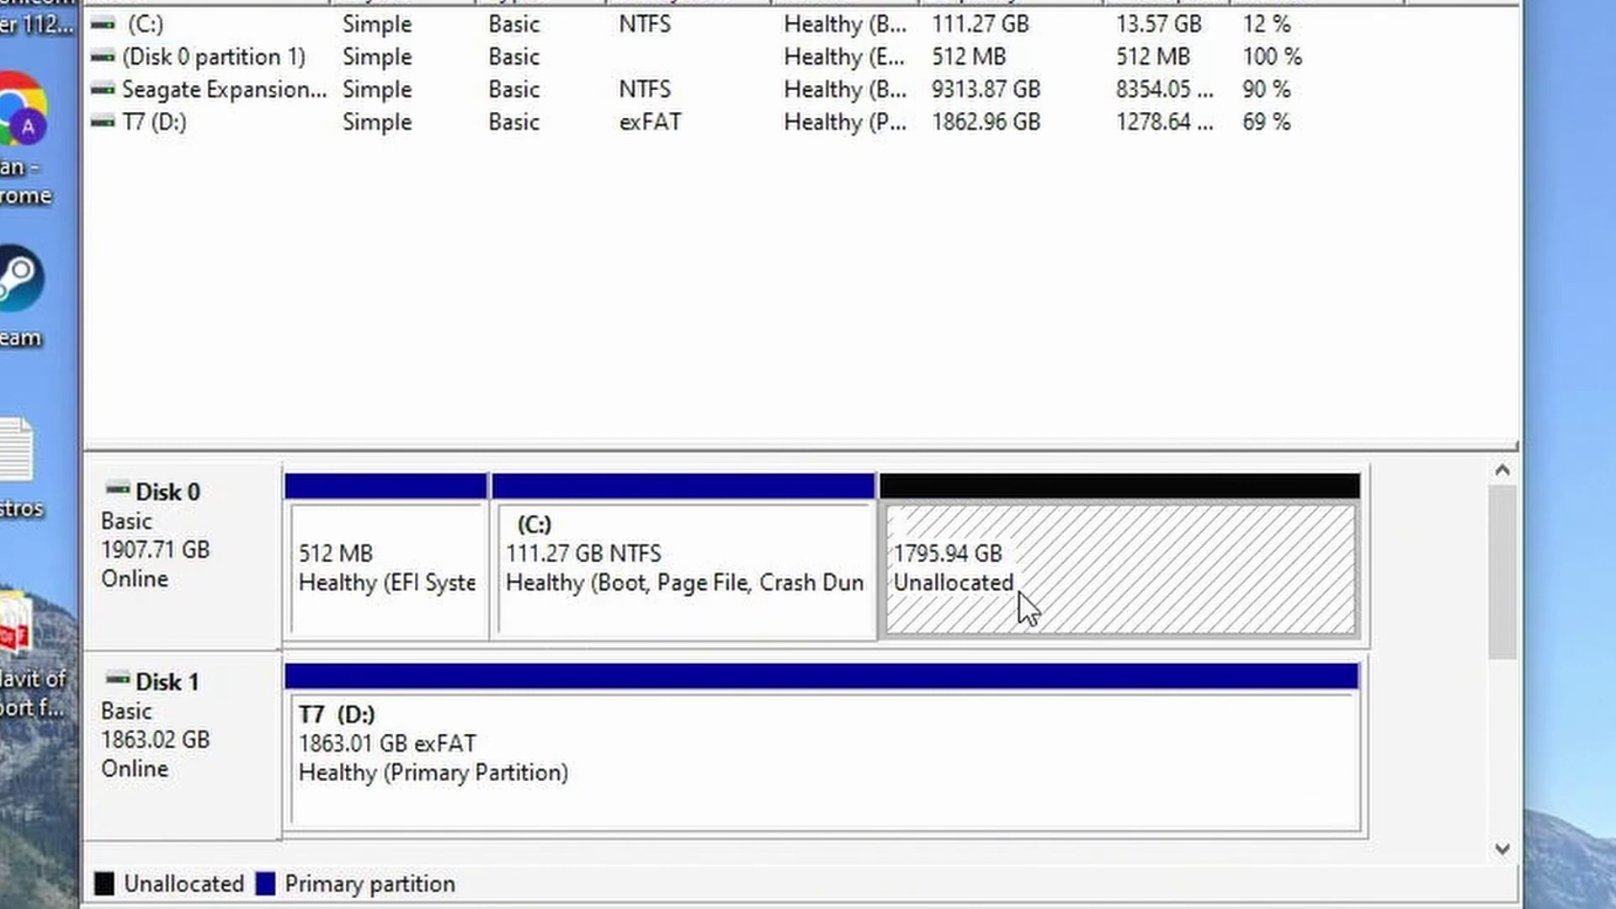
{"action": "right_click", "coordinate": [840, 588]}
{"action": "left_click", "coordinate": [976, 855]}
{"action": "left_click", "coordinate": [875, 748]}
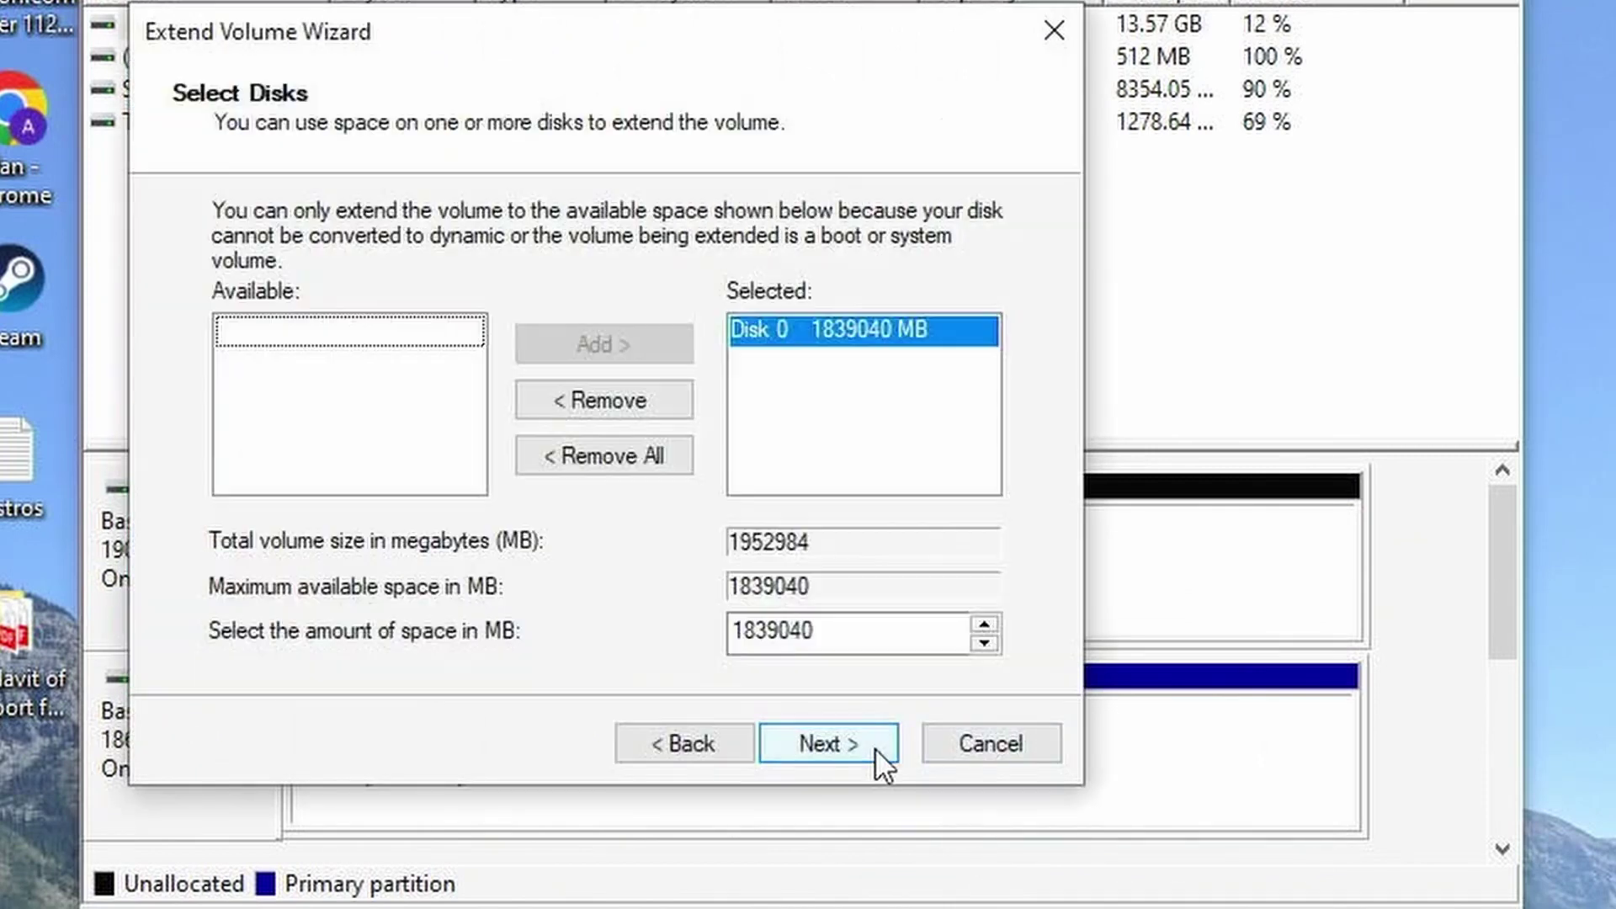
{"action": "left_click", "coordinate": [871, 747]}
{"action": "left_click", "coordinate": [872, 747]}
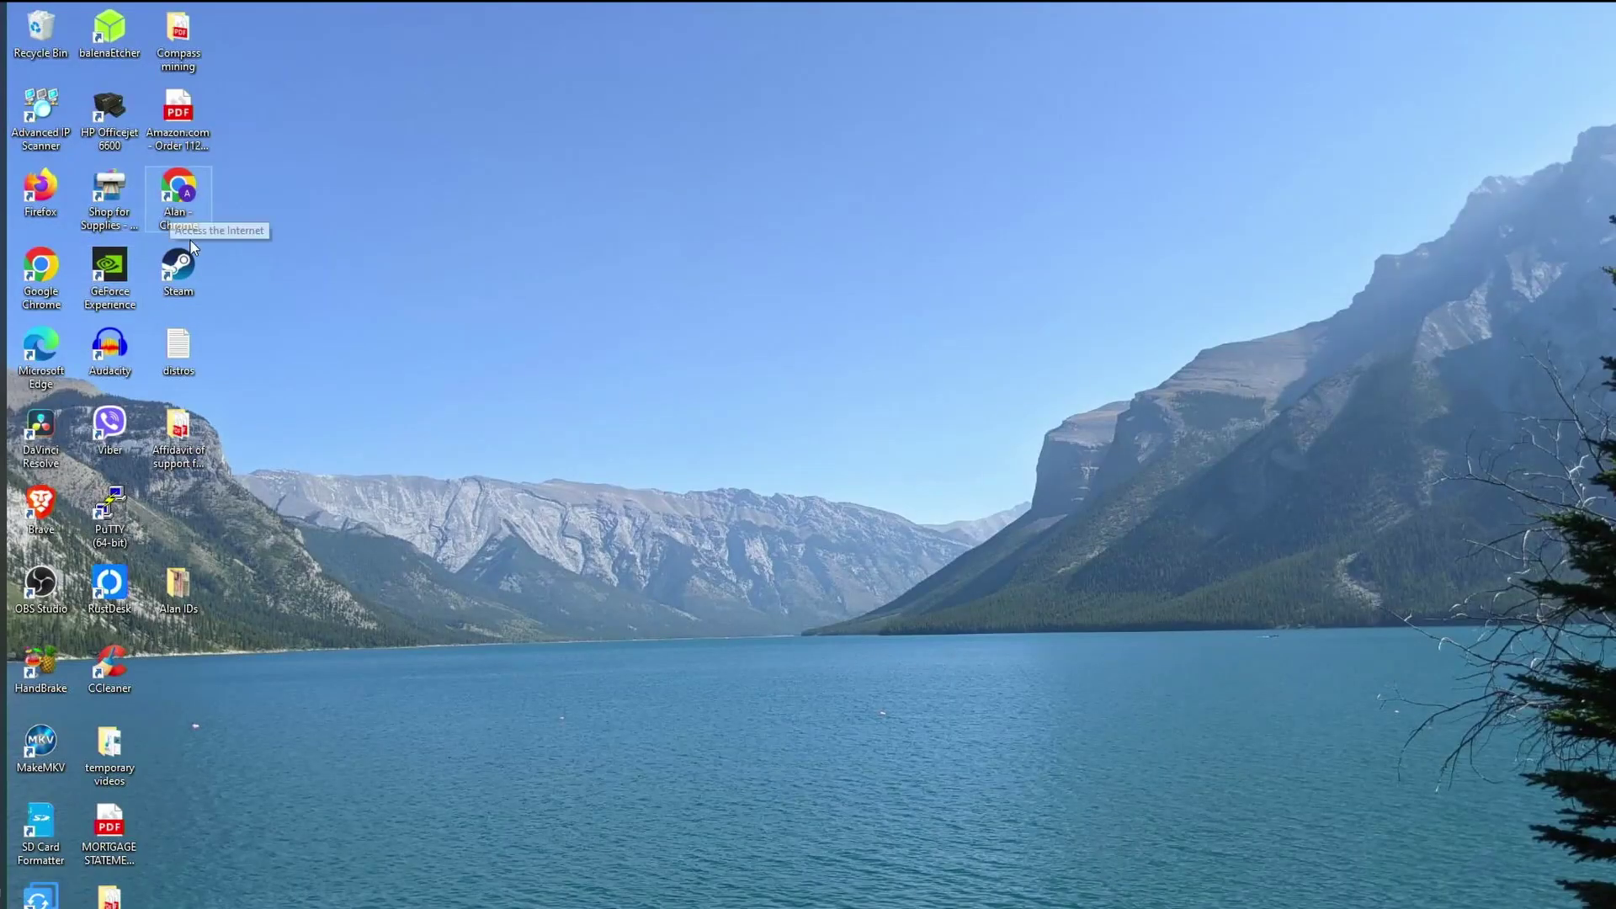
- Launch Steam and look through the store's front page to check that the cloned system works
{"action": "double_click", "coordinate": [178, 271]}
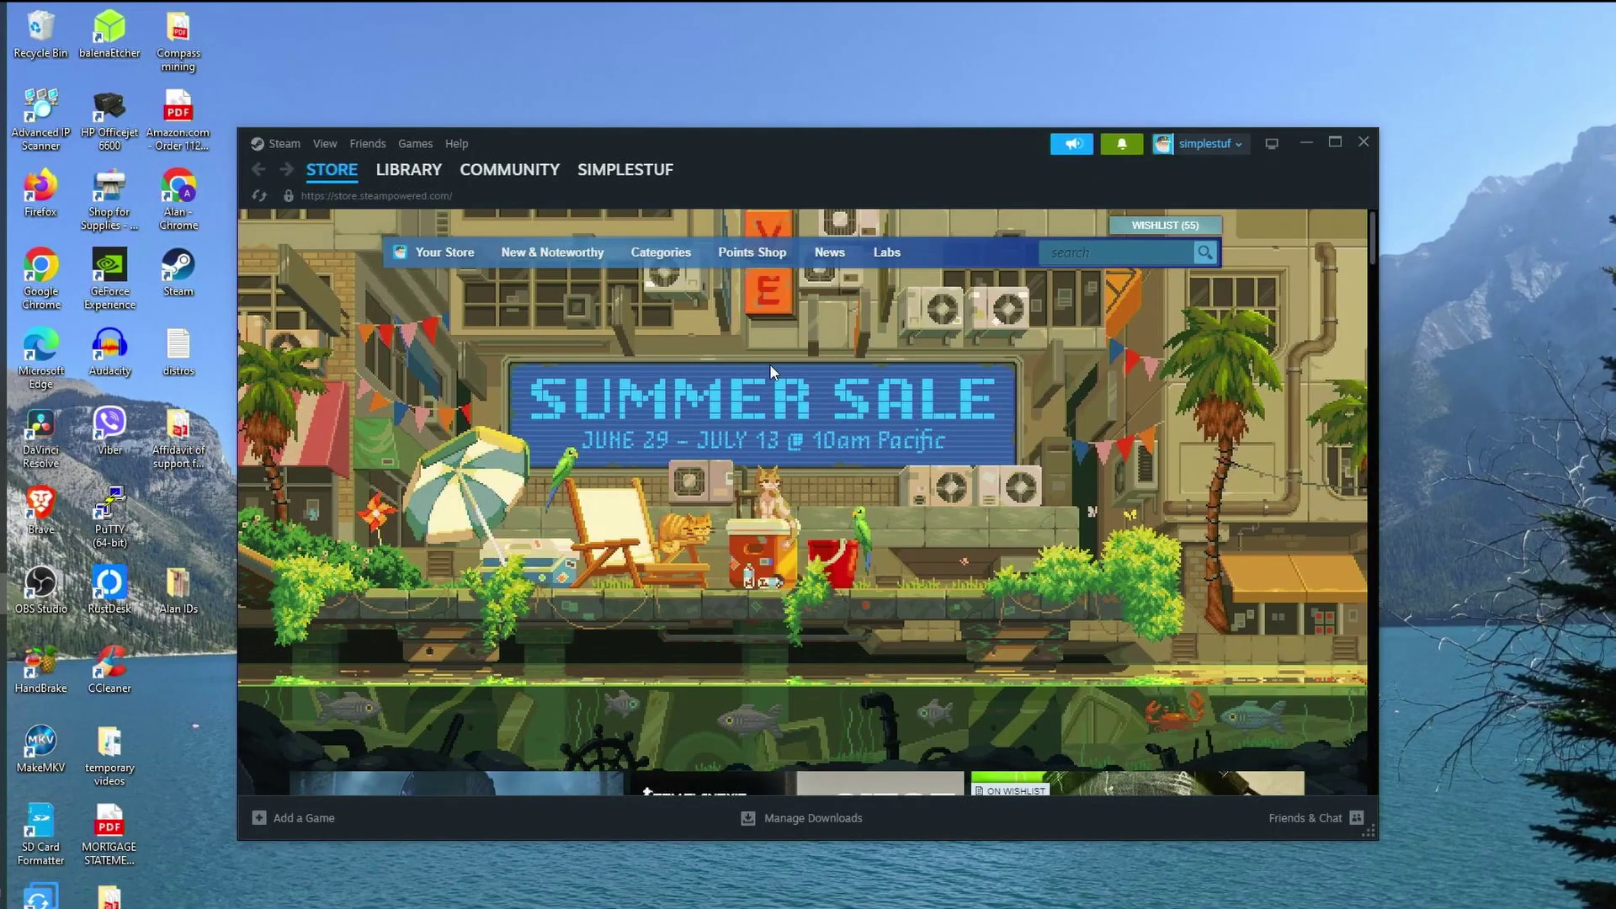
{"action": "scroll", "coordinate": [669, 457], "scroll_direction": "down", "scroll_amount": 3}
{"action": "scroll", "coordinate": [670, 463], "scroll_direction": "down", "scroll_amount": 3}
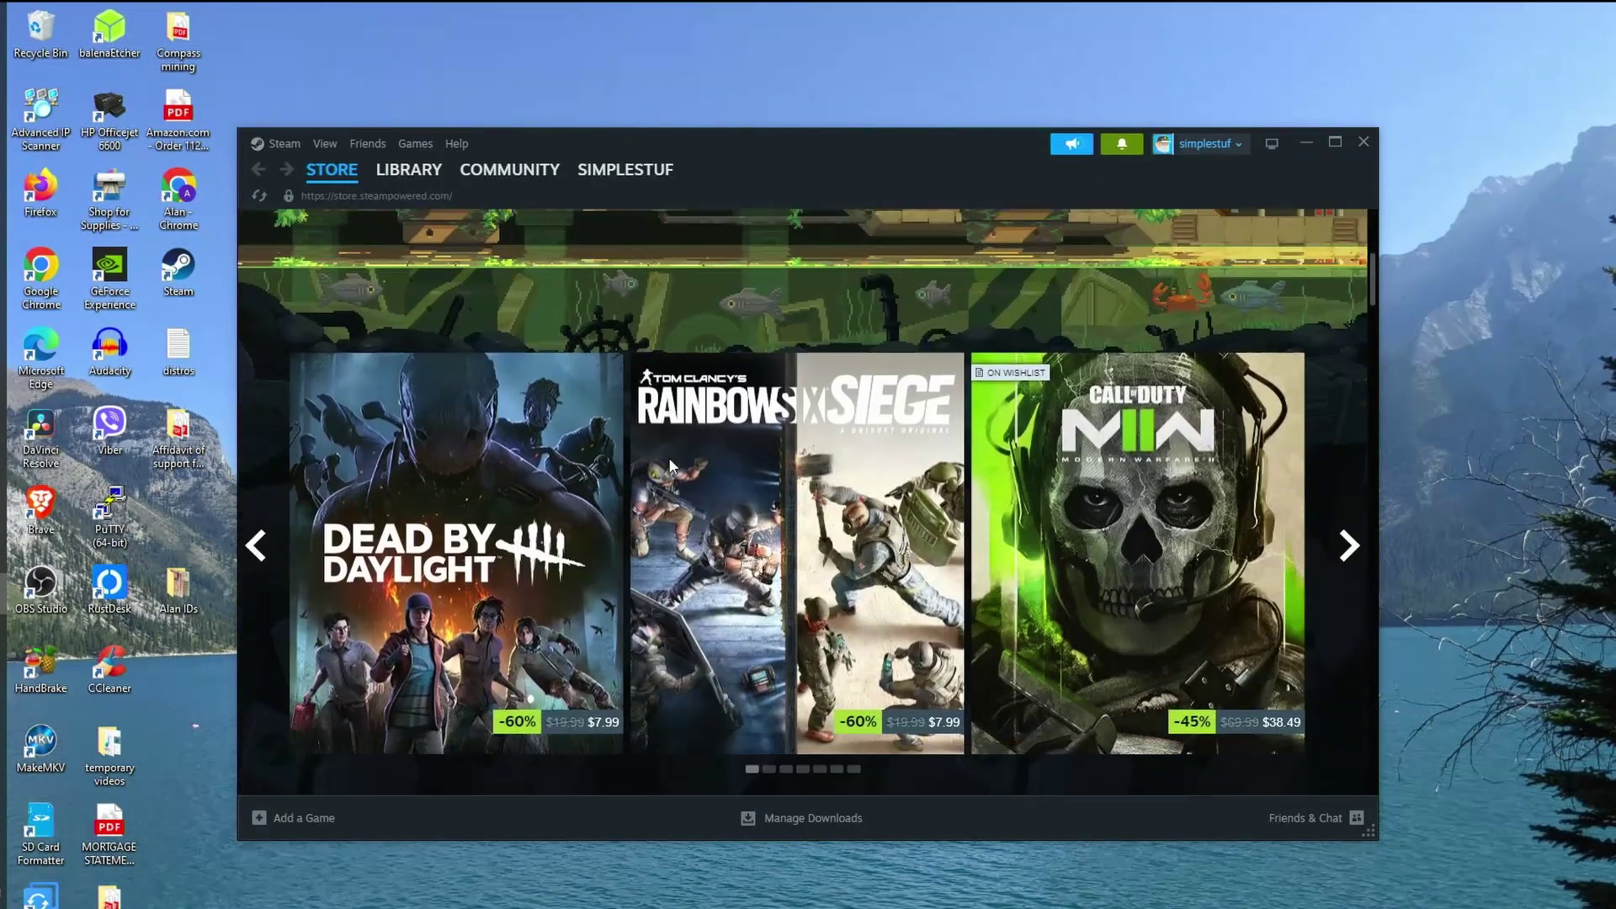